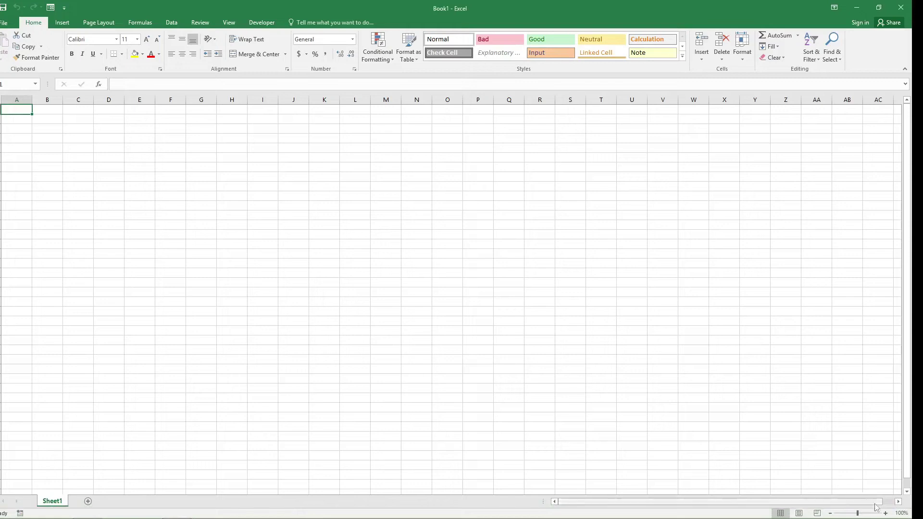
Step: Zoom in on the blank worksheet and make column B much narrower
click(885, 513)
click(885, 513)
click(885, 514)
click(885, 513)
click(885, 513)
click(885, 513)
click(885, 513)
click(885, 514)
click(885, 513)
click(885, 514)
click(885, 513)
click(885, 513)
click(885, 513)
click(885, 513)
click(885, 513)
click(885, 513)
click(885, 514)
click(885, 513)
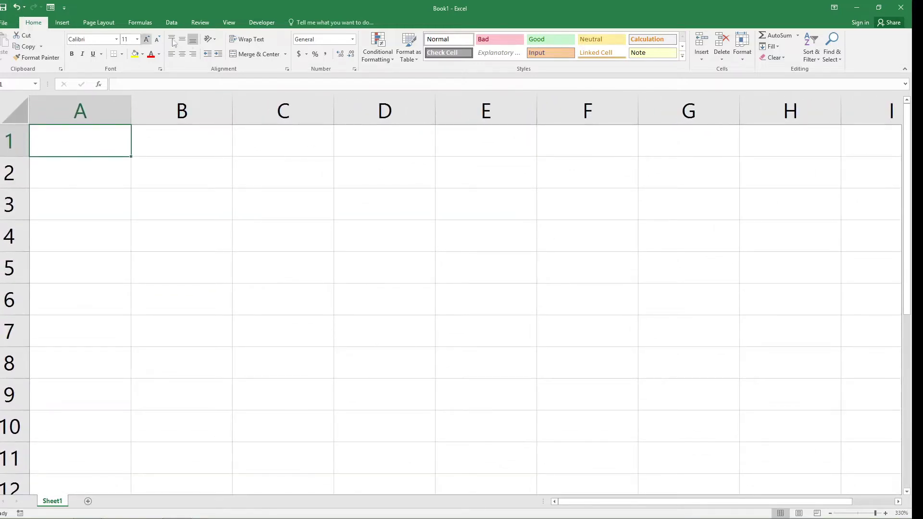
drag(233, 120, 223, 114)
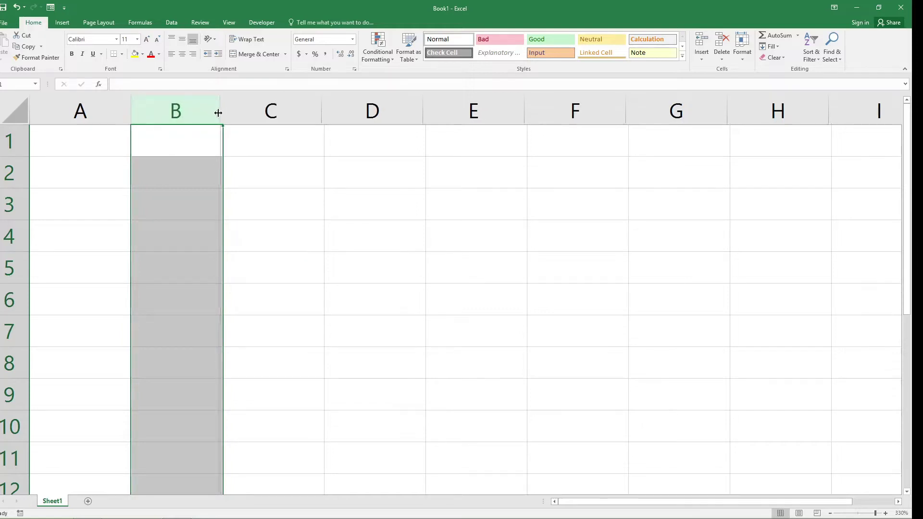
drag(224, 108, 162, 113)
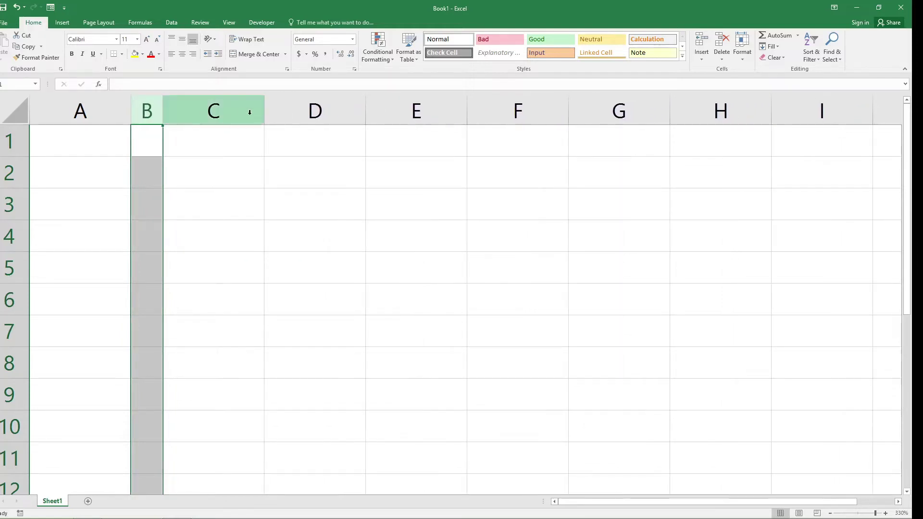
Step: Widen columns C, D, E and F, then narrow column A
drag(264, 115, 299, 119)
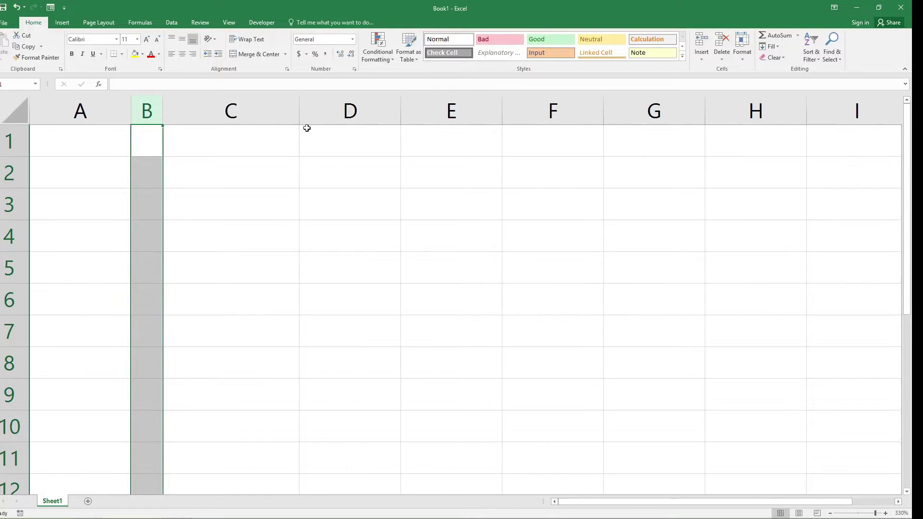
drag(399, 111, 448, 113)
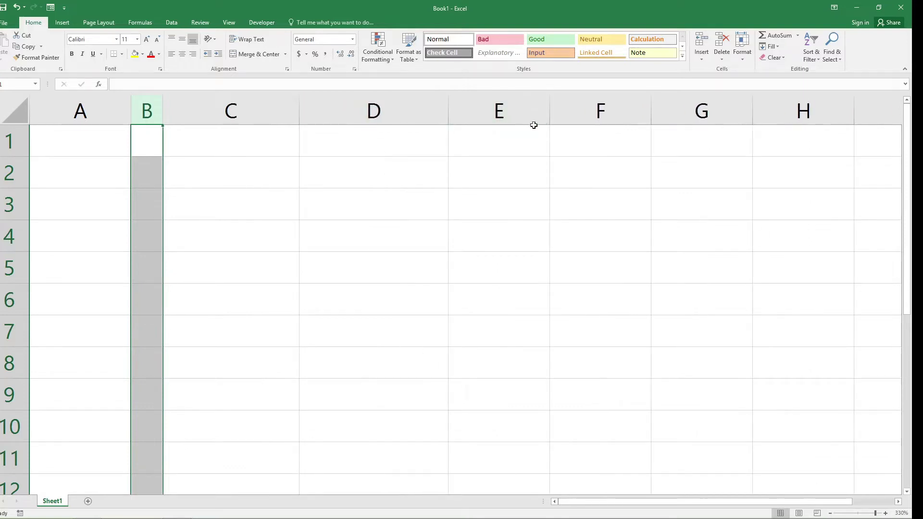
drag(551, 114, 576, 114)
click(588, 114)
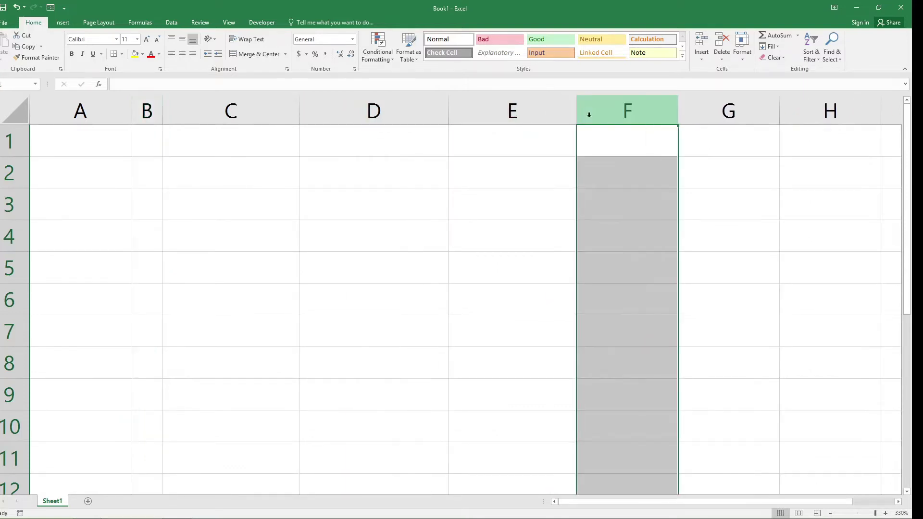
drag(678, 111, 721, 111)
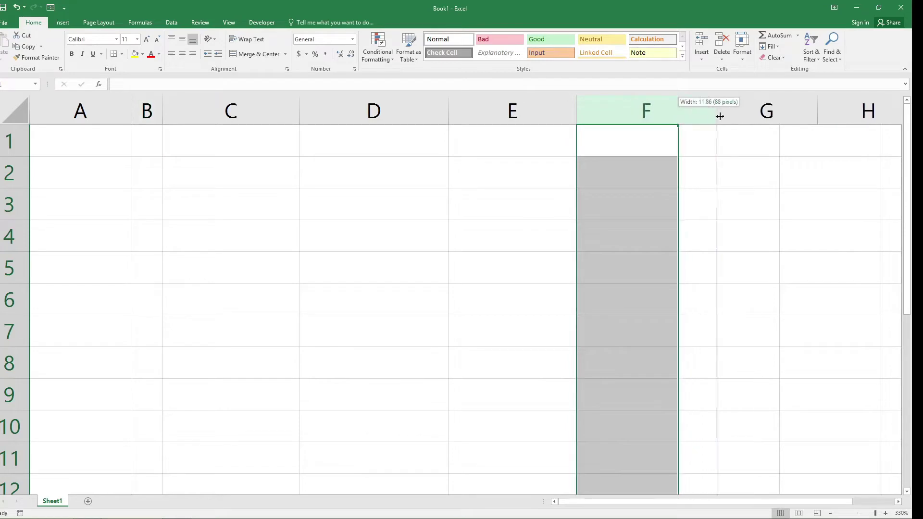
click(144, 168)
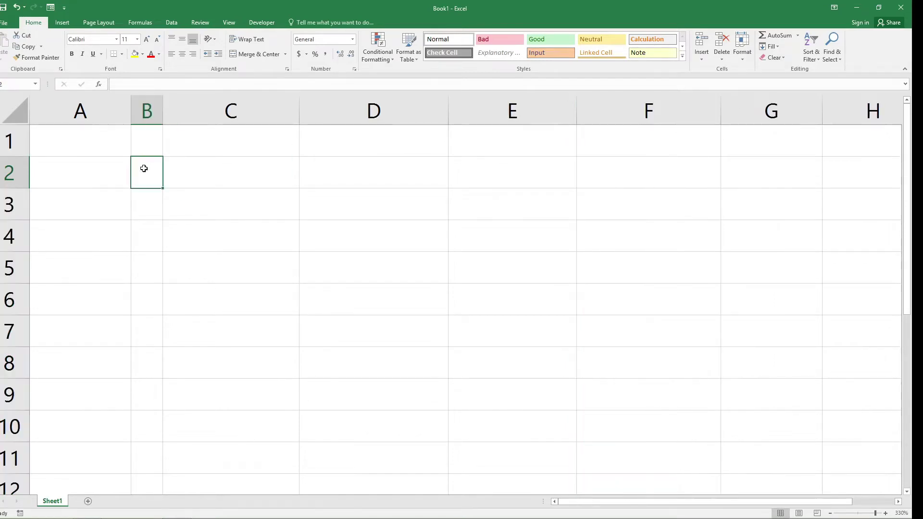
drag(133, 116, 80, 116)
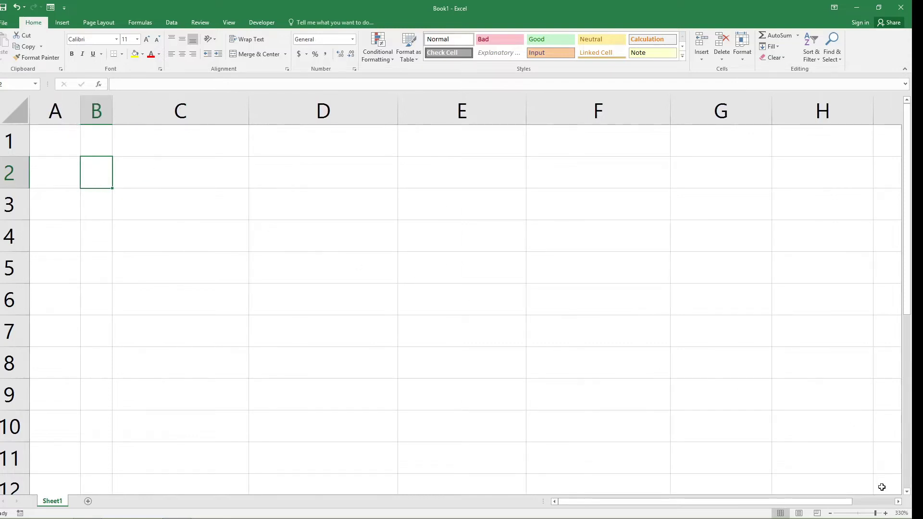
Step: Enter the heading 'S No' in B2 and widen column B to fit it
click(885, 513)
click(884, 513)
click(884, 513)
click(885, 513)
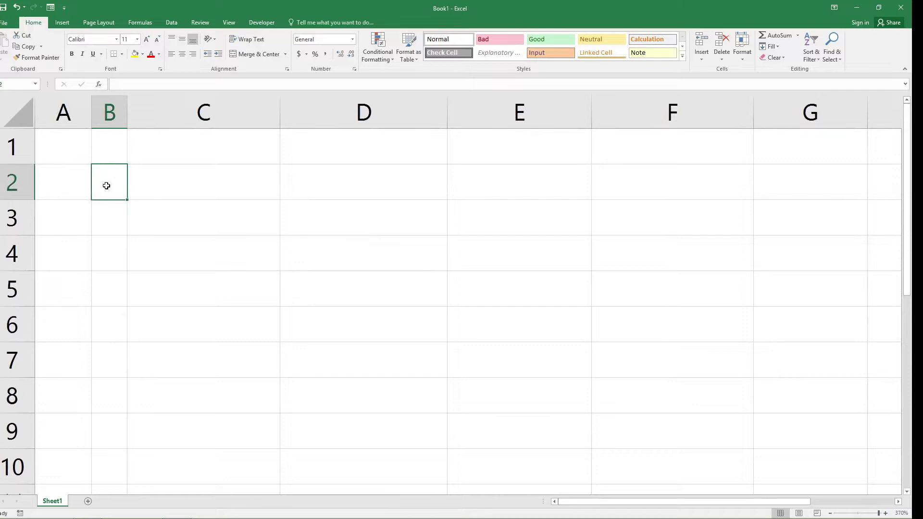
text(S No)
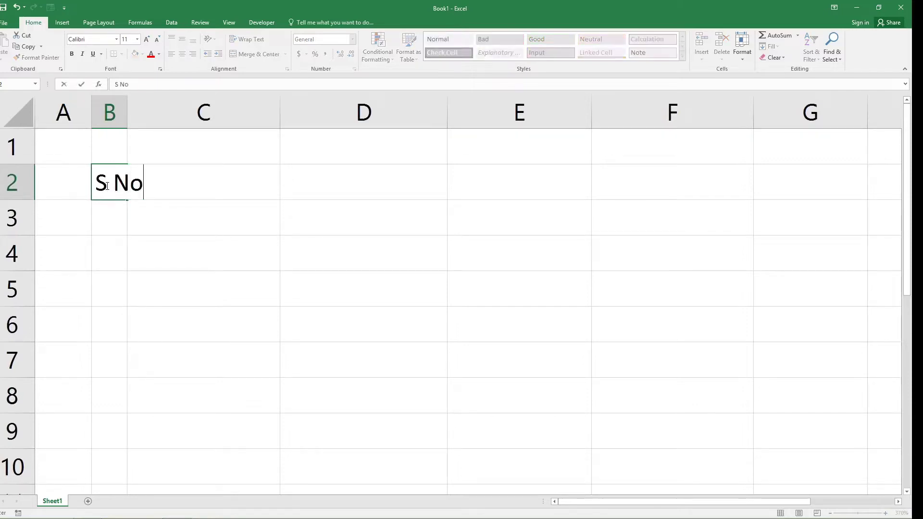
click(126, 117)
drag(127, 118, 140, 117)
click(149, 117)
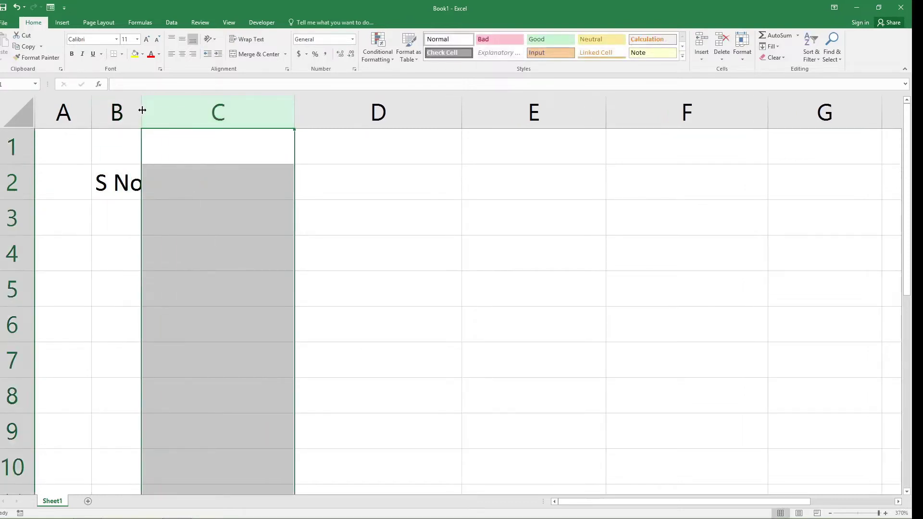
drag(142, 110, 154, 111)
Step: Enter 'In Time', 'Out Time' and 'Worked Hours' in C2:E2 and widen column E to fit
click(175, 192)
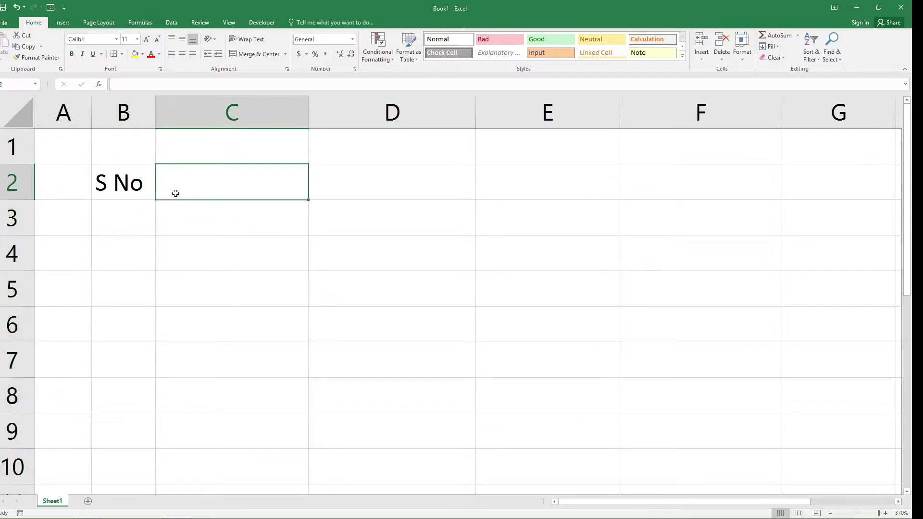
text(In Time)
key(Tab)
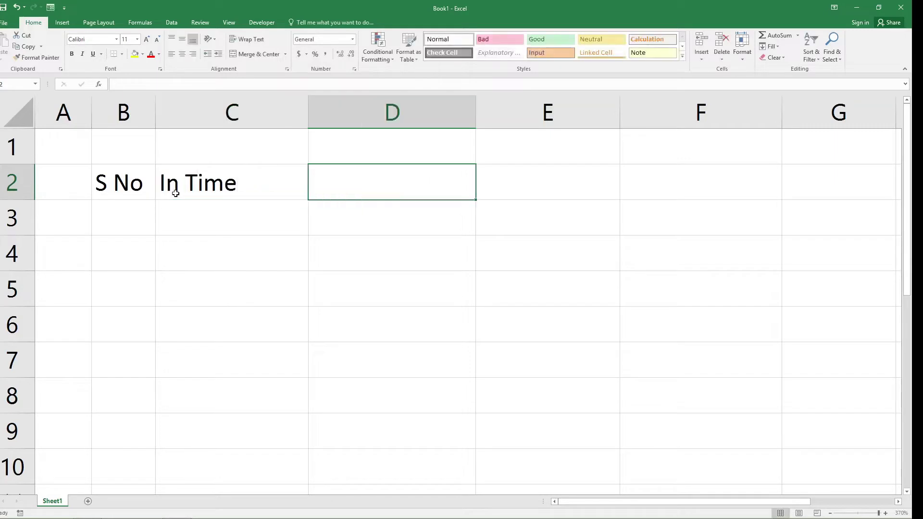
text(Out Time)
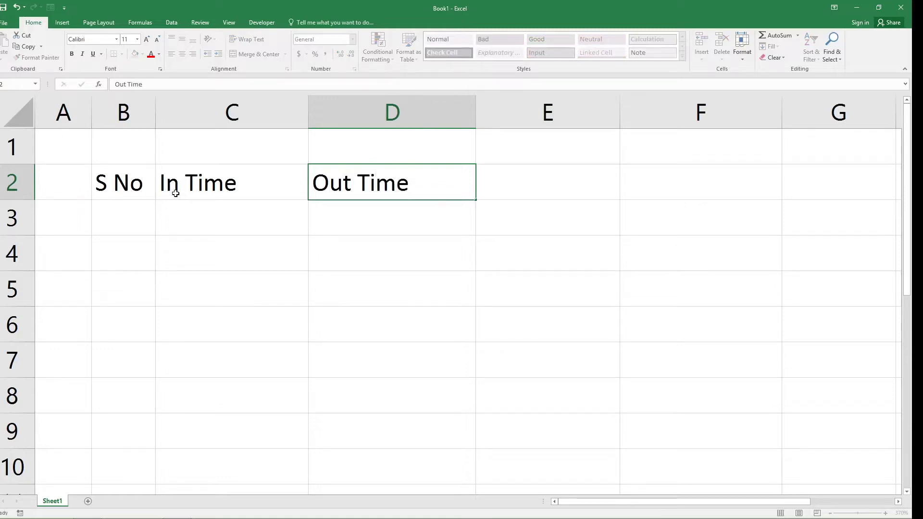
key(Tab)
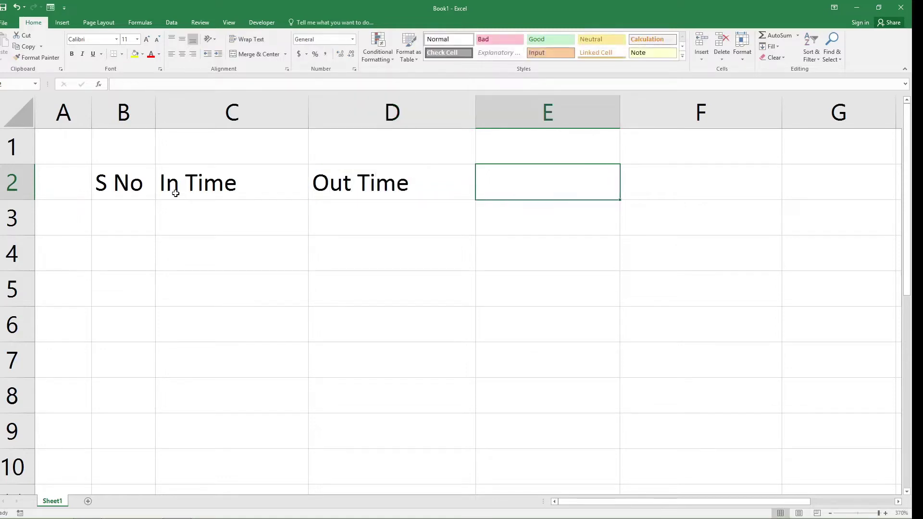
text(Wor)
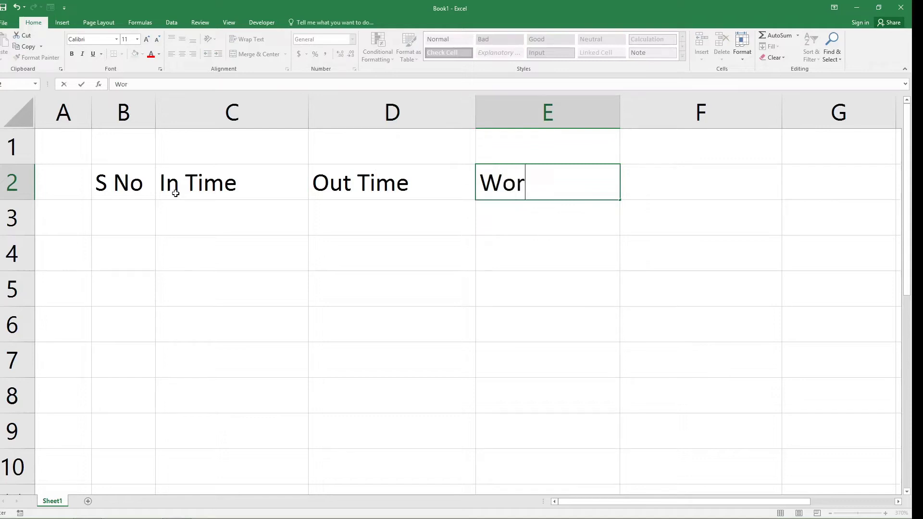
text(ked )
text(Hou)
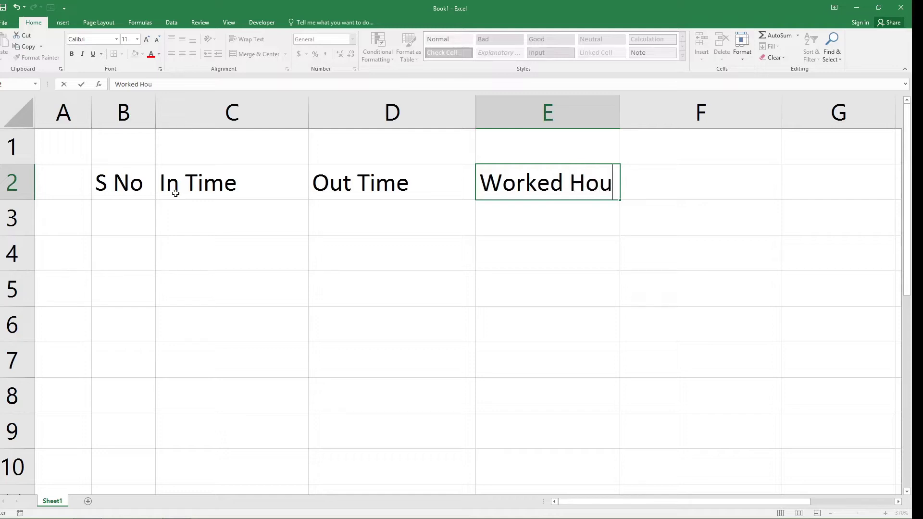
text(r)
text(s)
key(Return)
drag(620, 114, 645, 114)
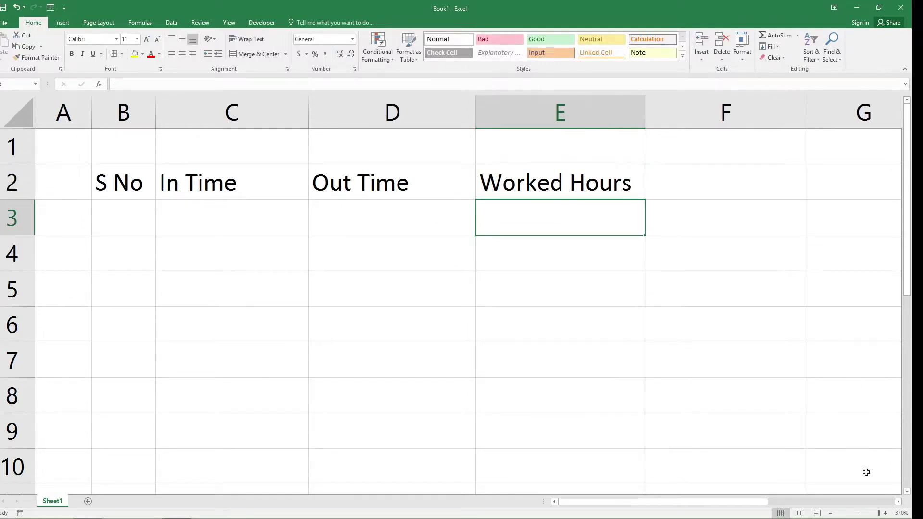
click(885, 513)
click(885, 513)
Step: Border every cell of B2:E7 and give the header row a dark blue fill with white text
mouse_move(136, 179)
mouse_down()
mouse_move(565, 235)
mouse_move(610, 374)
mouse_up()
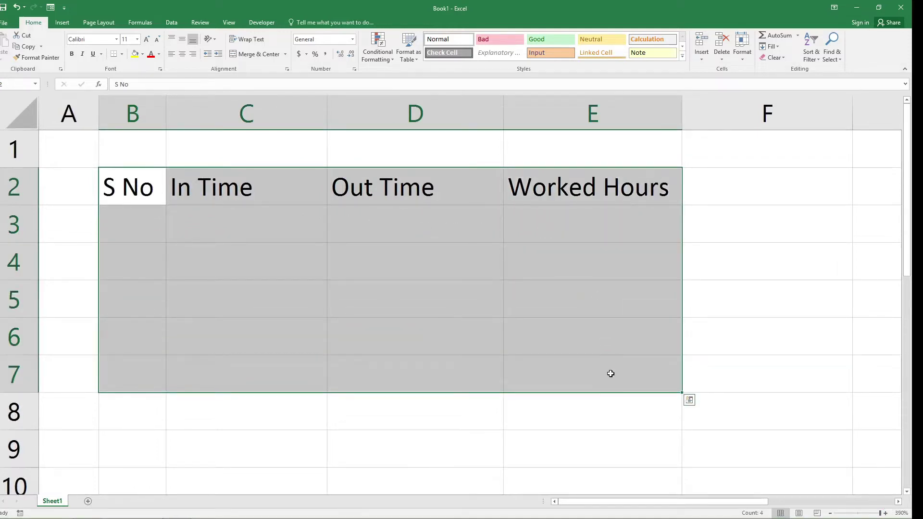
click(122, 53)
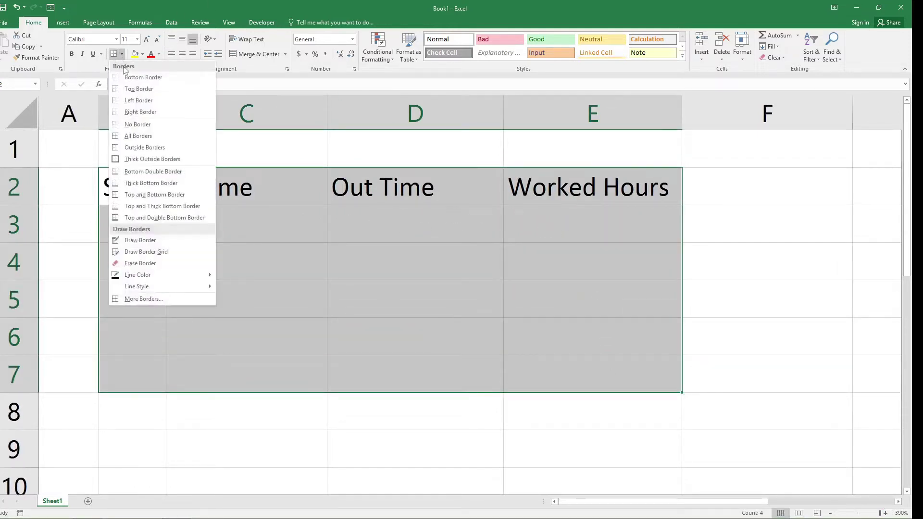
click(149, 138)
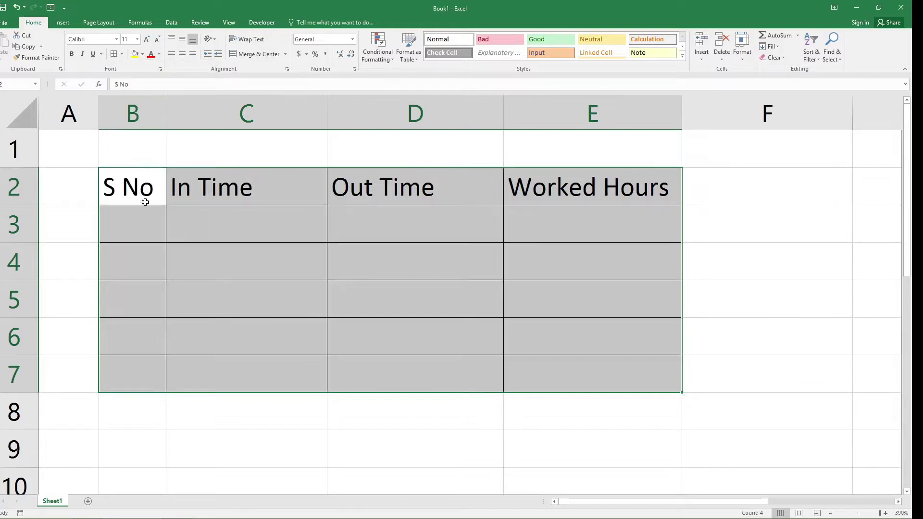
drag(131, 183, 591, 187)
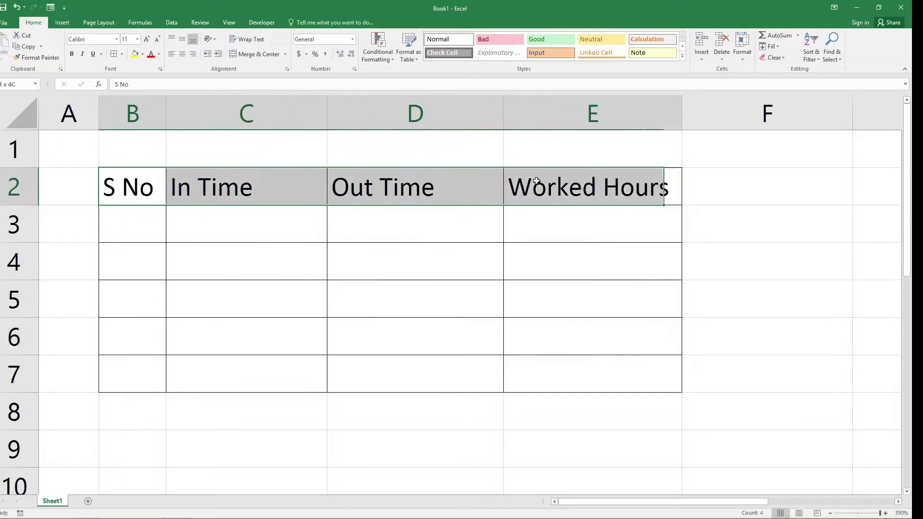
click(142, 54)
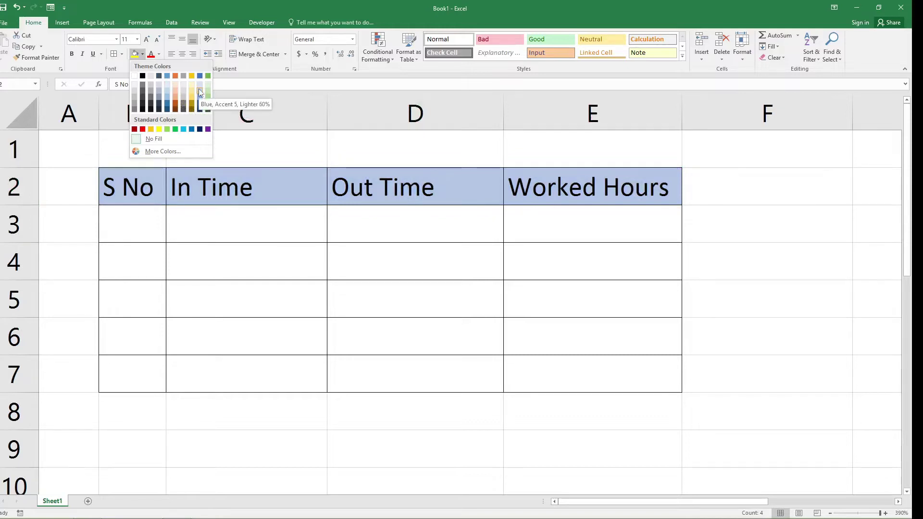
click(200, 130)
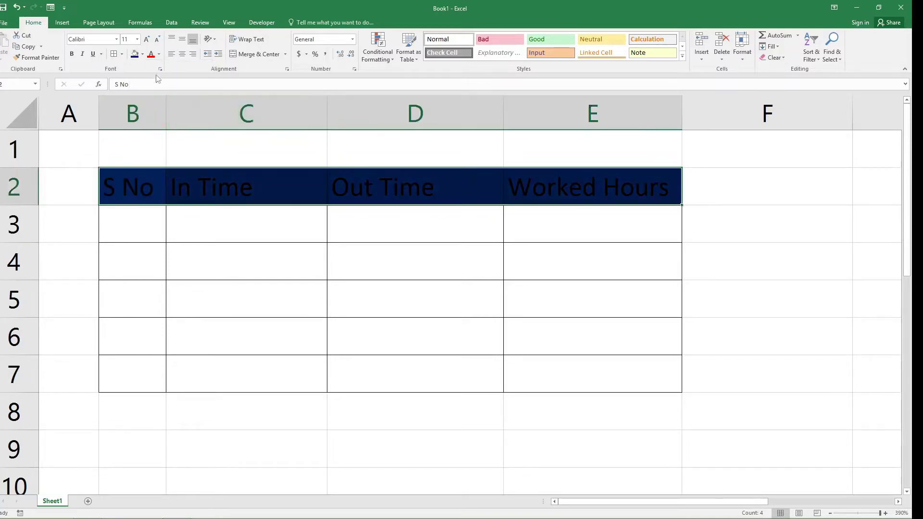
click(160, 56)
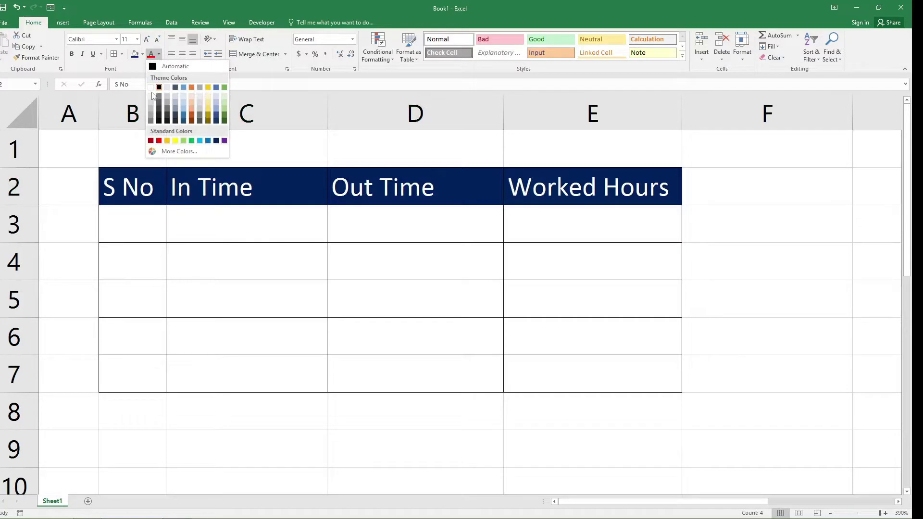
click(151, 89)
Step: Make the B2:E7 table text bold and centred, then move to B3
drag(126, 189, 624, 369)
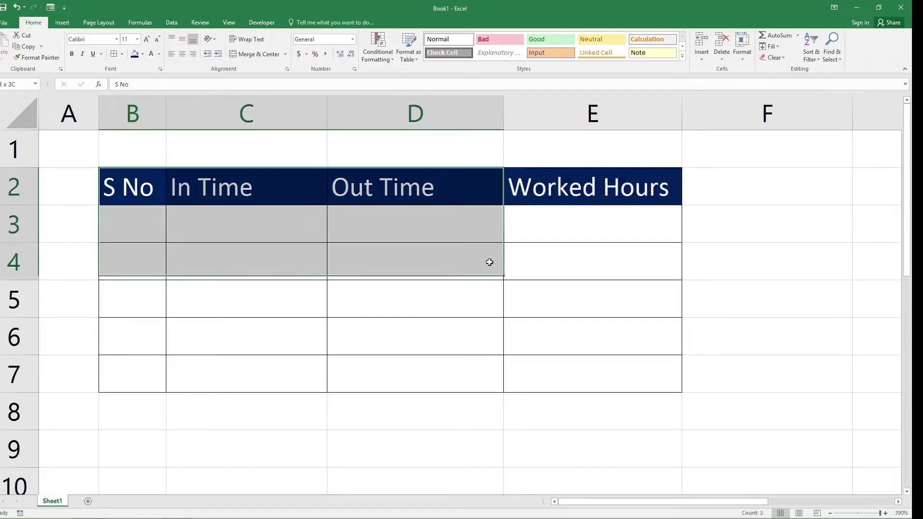
click(624, 368)
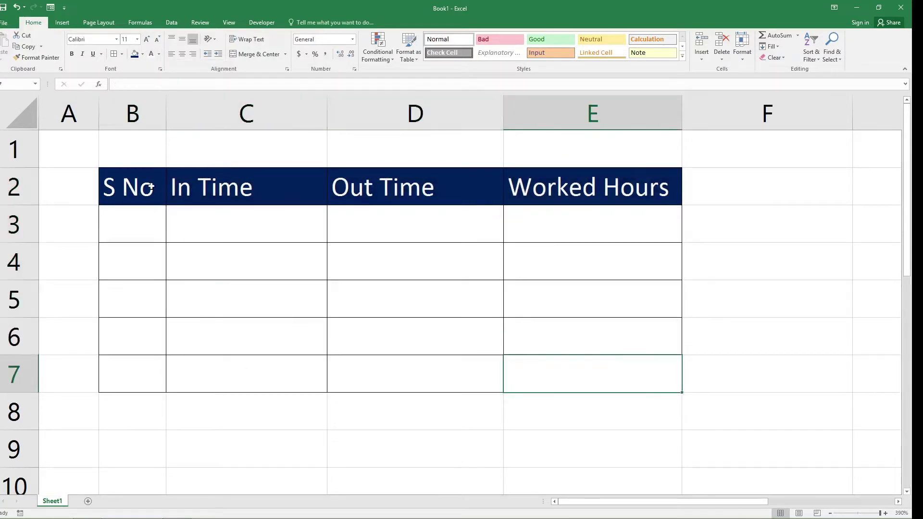
drag(171, 187, 583, 334)
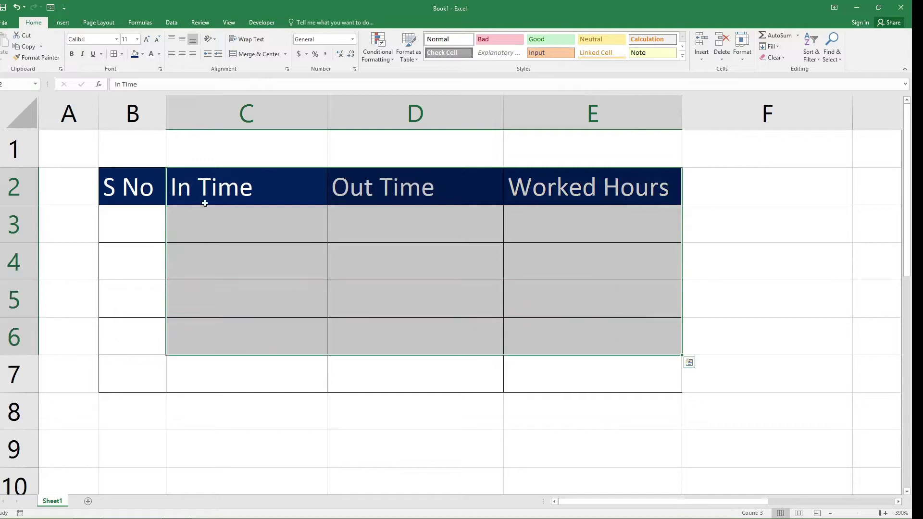
click(148, 191)
drag(128, 180, 604, 365)
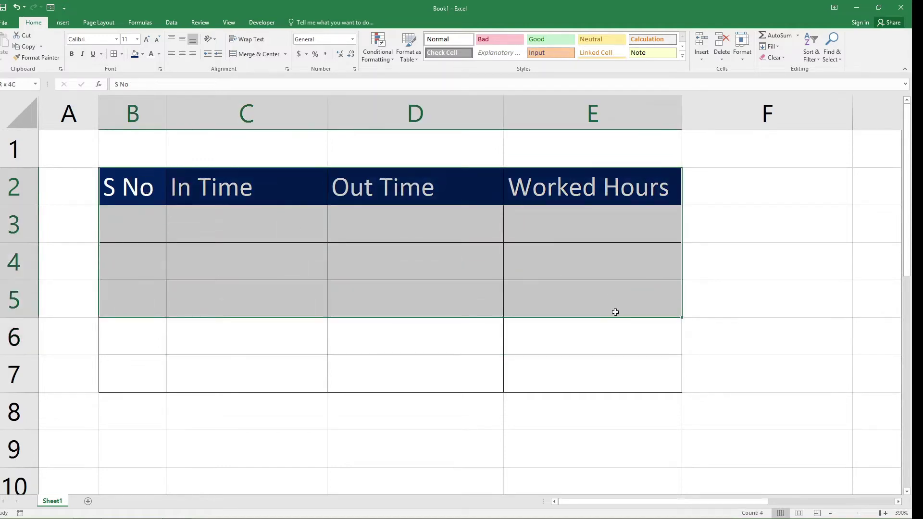
click(72, 53)
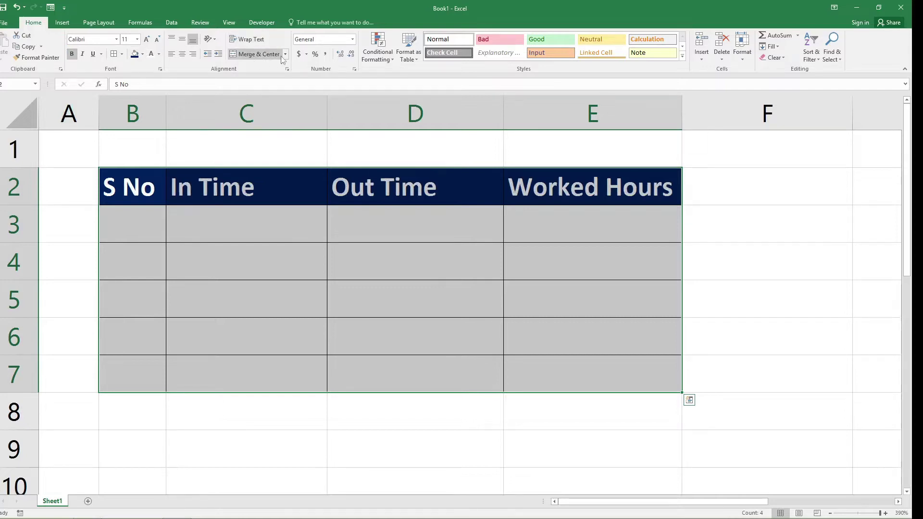
click(182, 54)
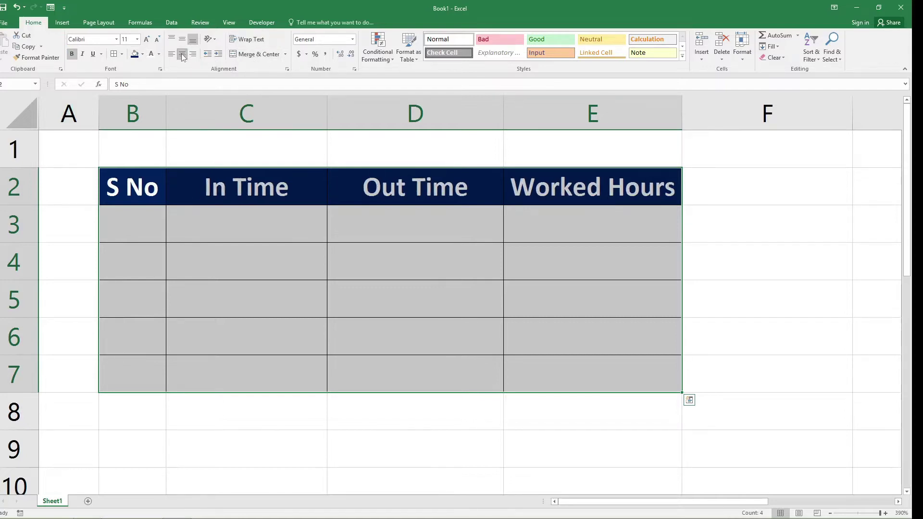
click(153, 222)
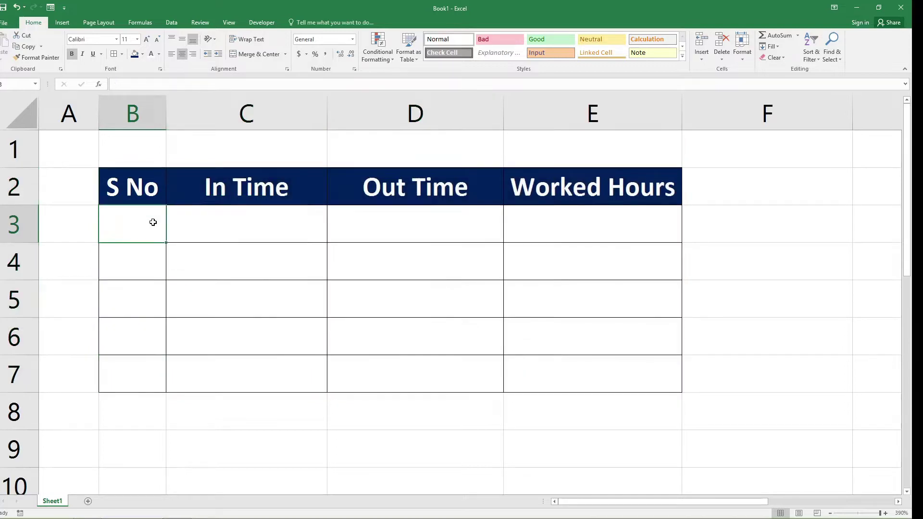
Step: Number B3:B7 from 1 to 5 using a fill series
text(1)
key(Return)
key(Up)
drag(166, 244, 170, 392)
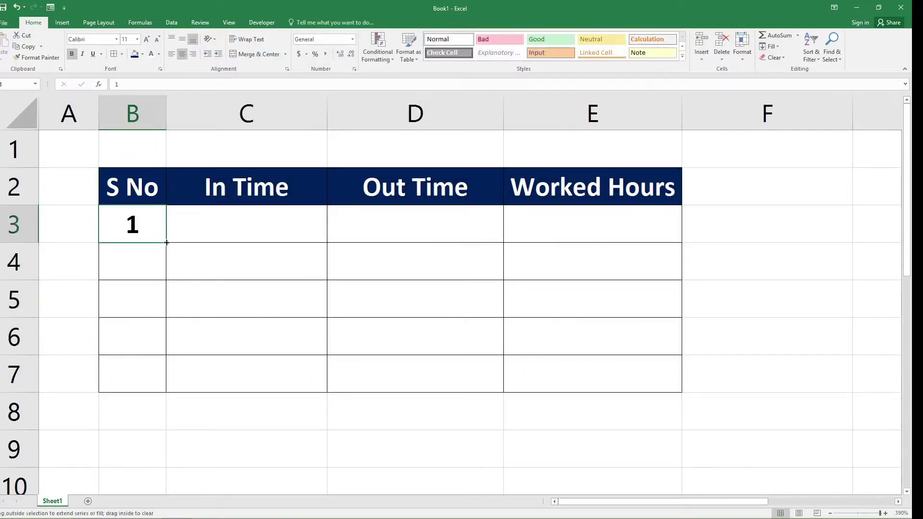
click(173, 398)
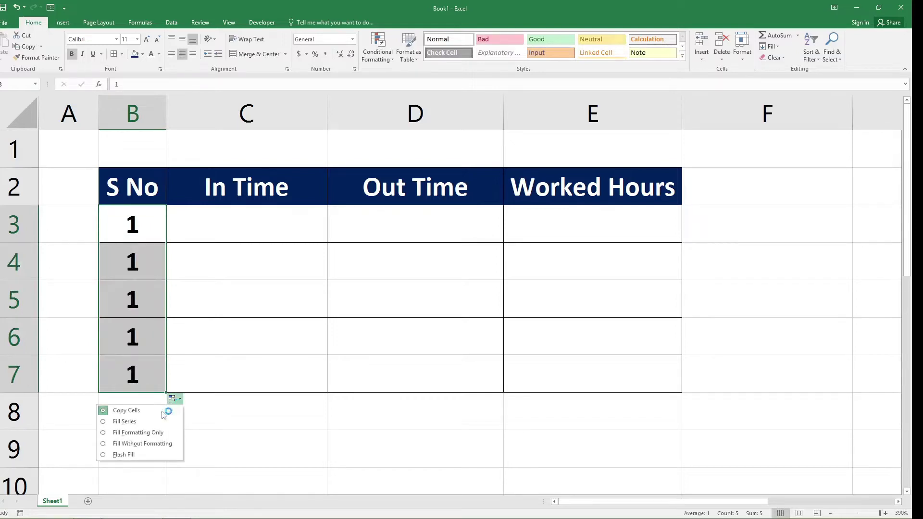
click(124, 421)
Step: Select the In Time and Out Time entry cells, then add a new blank Sheet2
click(228, 228)
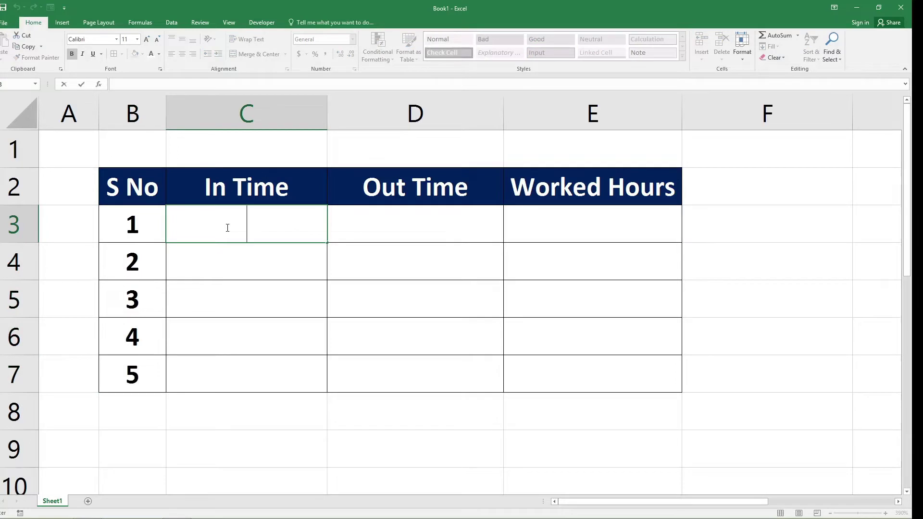
click(195, 264)
mouse_move(198, 227)
mouse_down()
mouse_move(431, 357)
mouse_move(432, 371)
mouse_up()
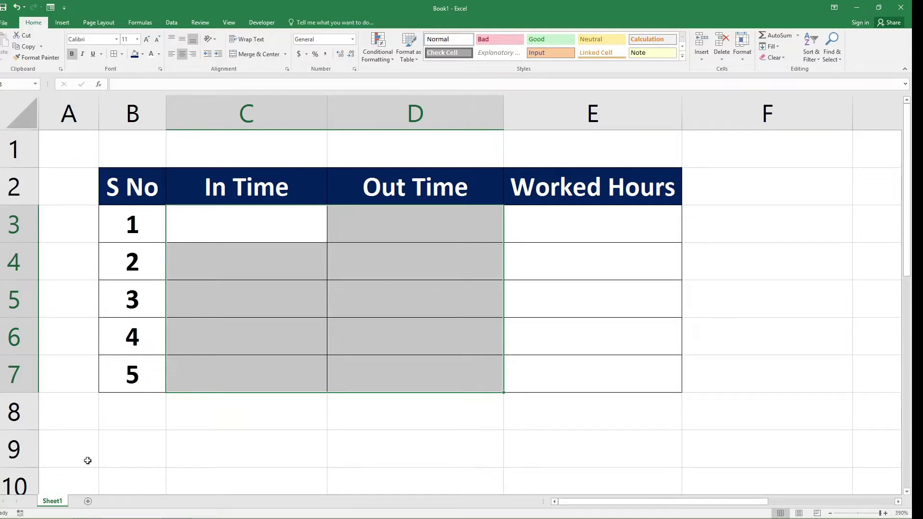
click(88, 503)
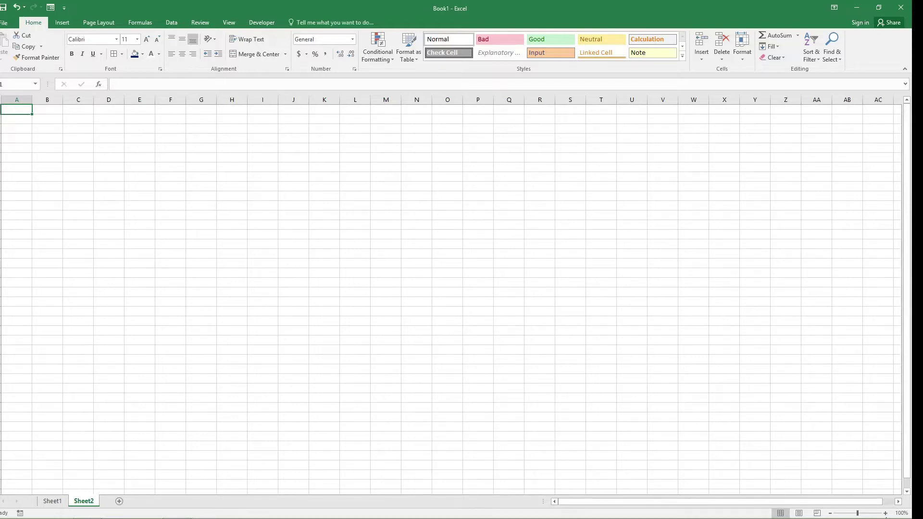
Step: Zoom Sheet2 in to 400% and narrow columns B and A
click(886, 513)
click(885, 513)
click(885, 513)
click(886, 514)
click(886, 513)
click(886, 513)
click(885, 514)
click(886, 513)
click(885, 514)
click(885, 514)
click(886, 513)
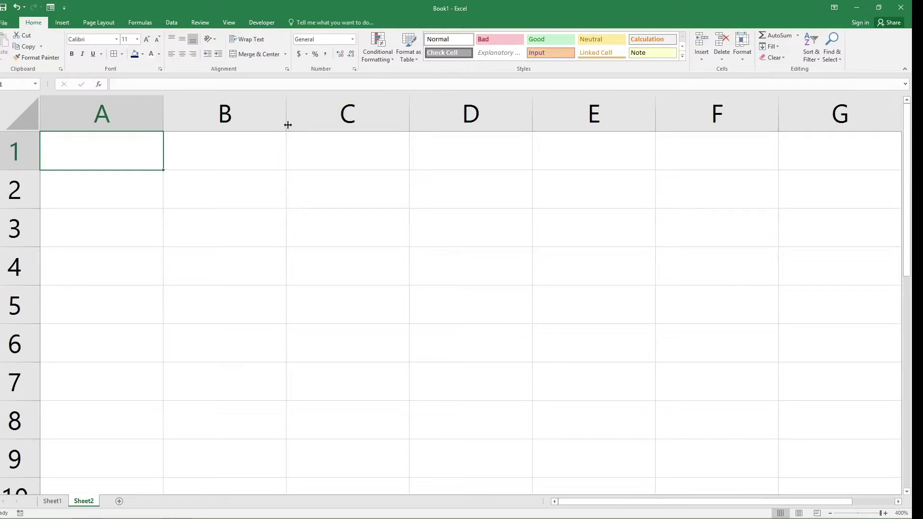
drag(285, 124, 220, 110)
drag(164, 114, 82, 154)
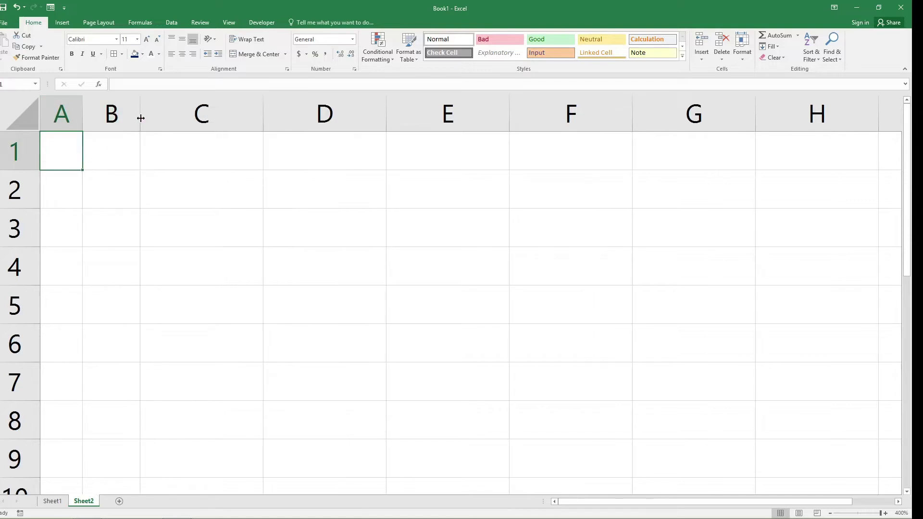
Step: Widen column B slightly and columns C, D and E considerably
drag(141, 120, 163, 117)
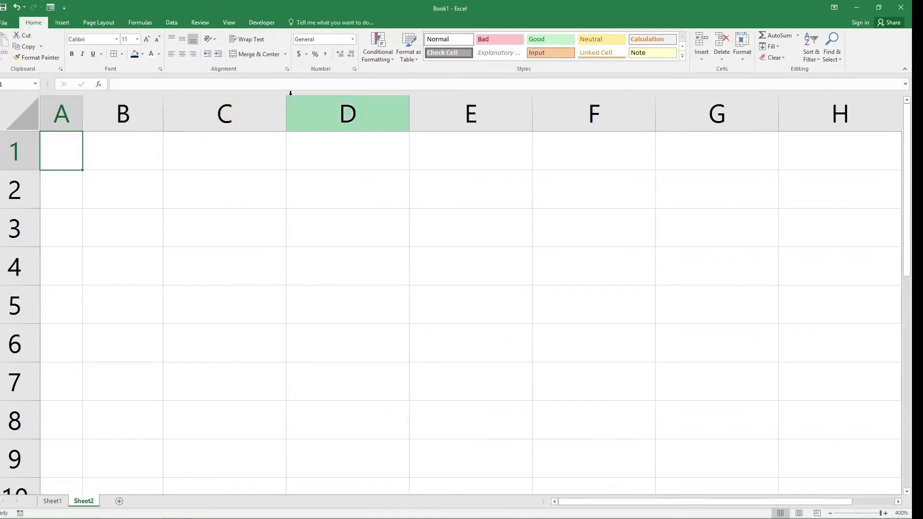
drag(286, 110, 374, 112)
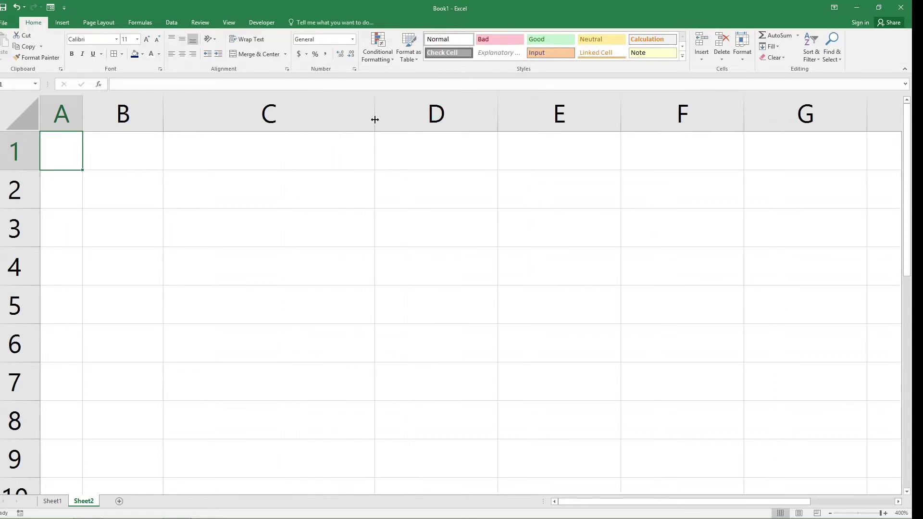
drag(497, 113, 578, 118)
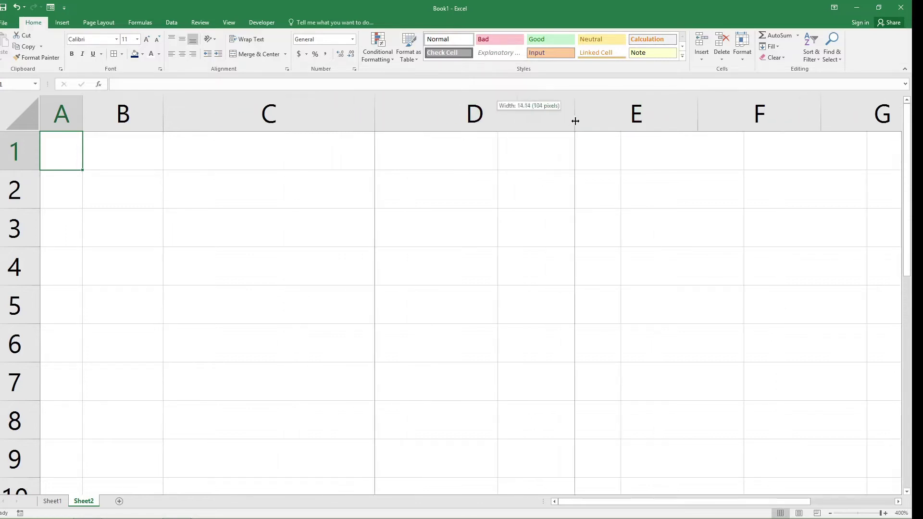
drag(702, 123, 776, 127)
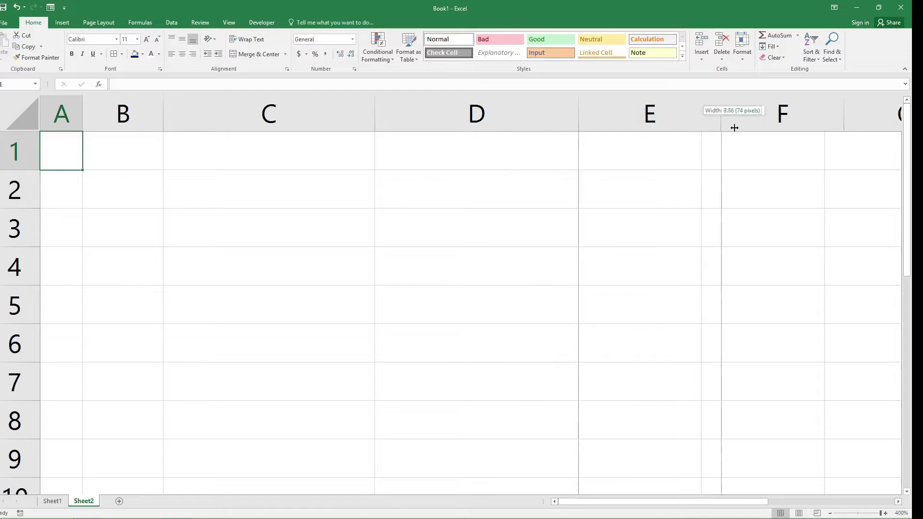
Step: Type 'S No', 'In Time', 'Out Time' and 'Total Hours' into B2 through E2, fixing a typo
click(132, 186)
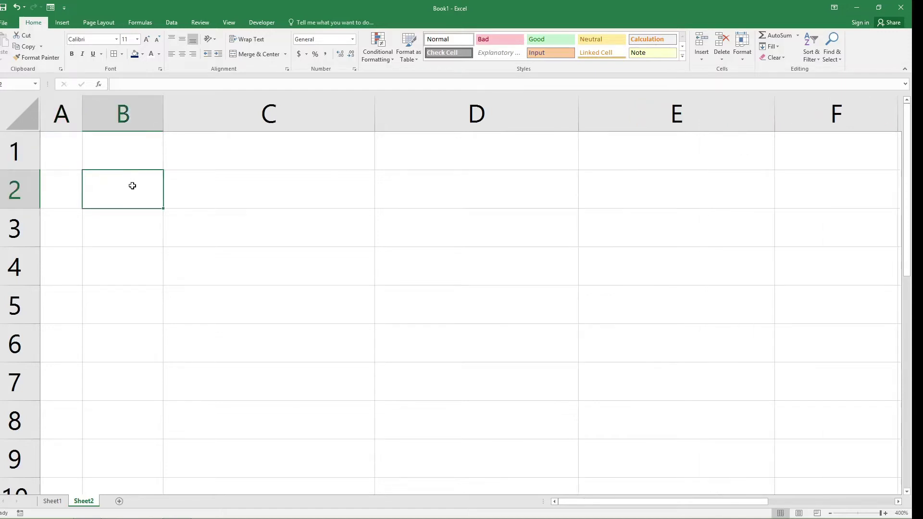
text(S N)
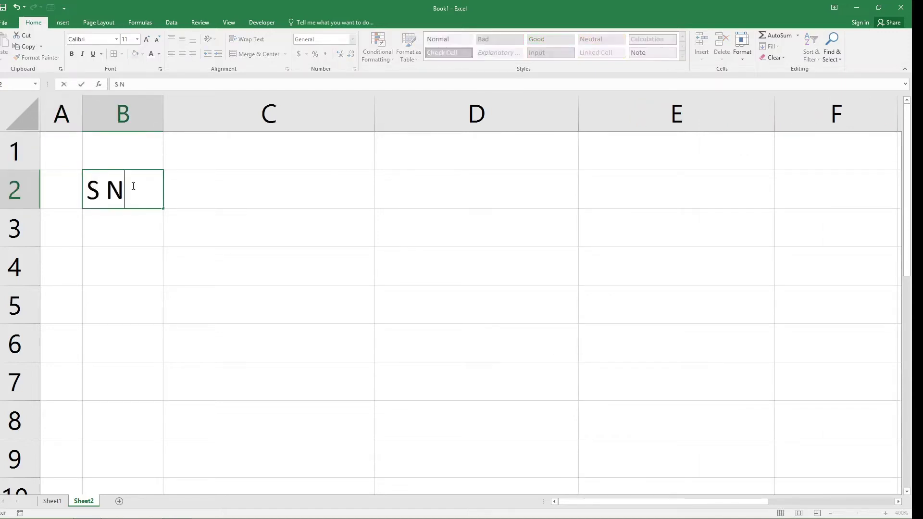
text(o)
key(Tab)
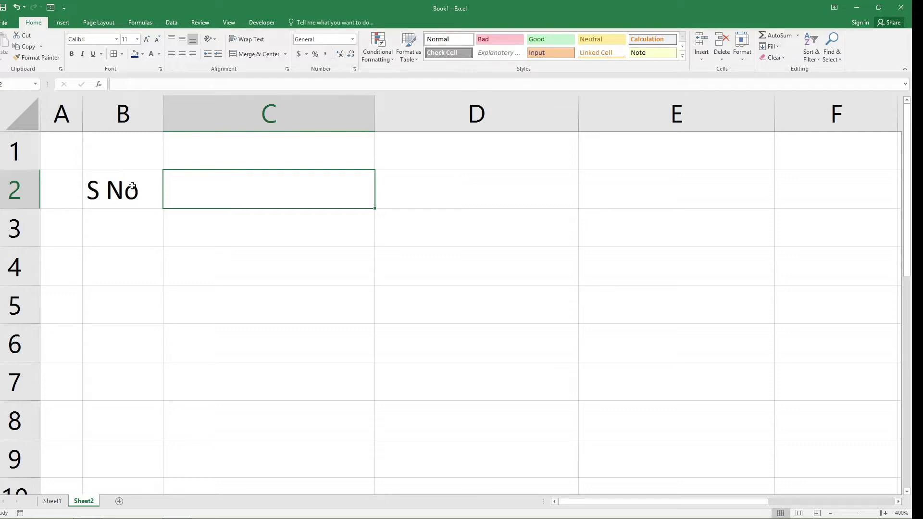
text(In Time)
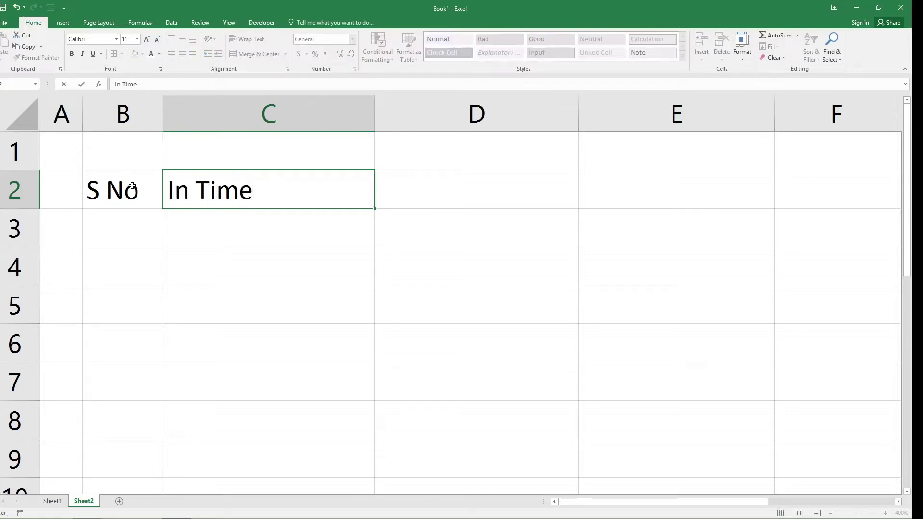
key(Tab)
text(Out Time)
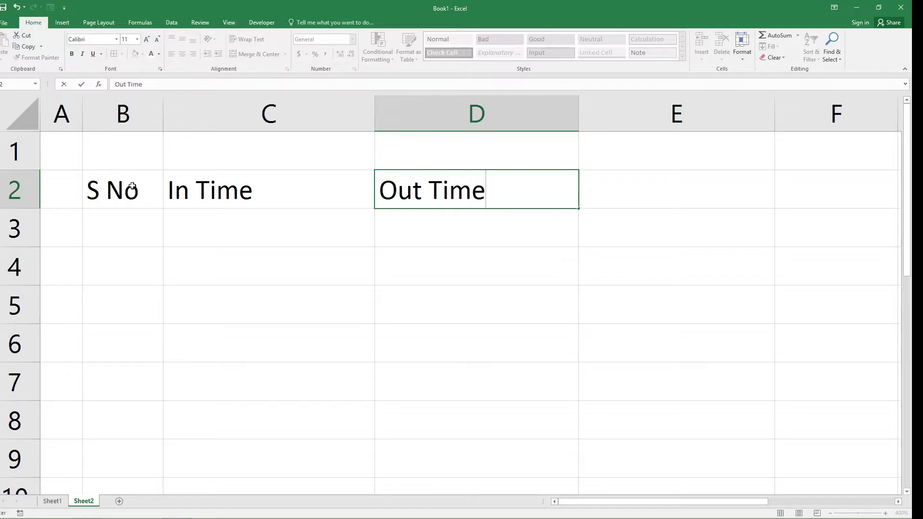
key(Tab)
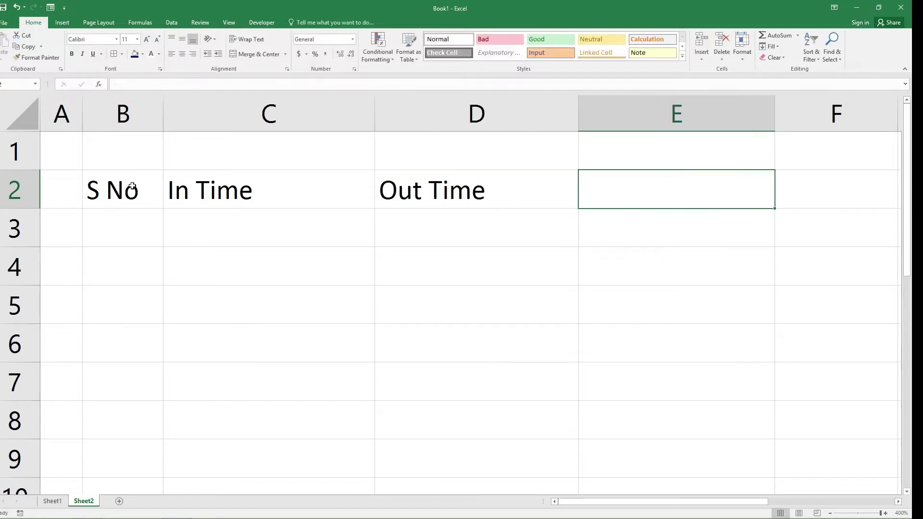
text(To)
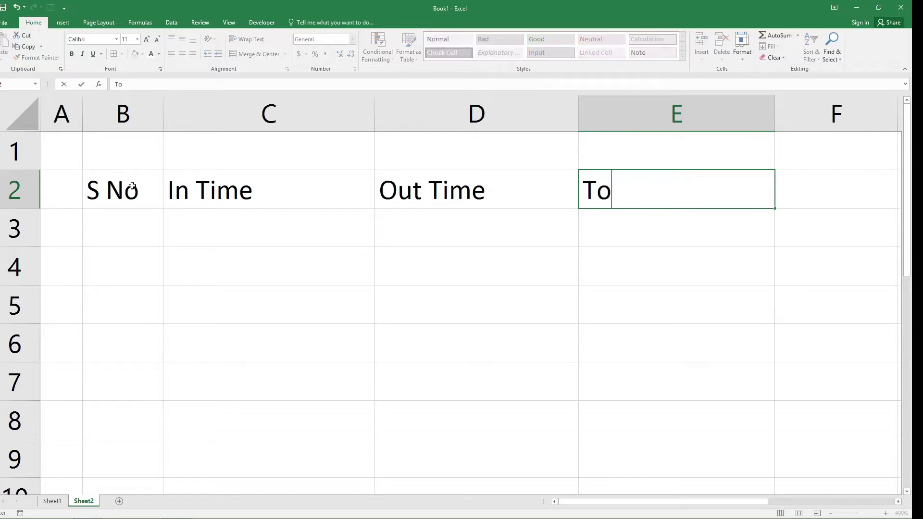
text(tal)
text( Hours)
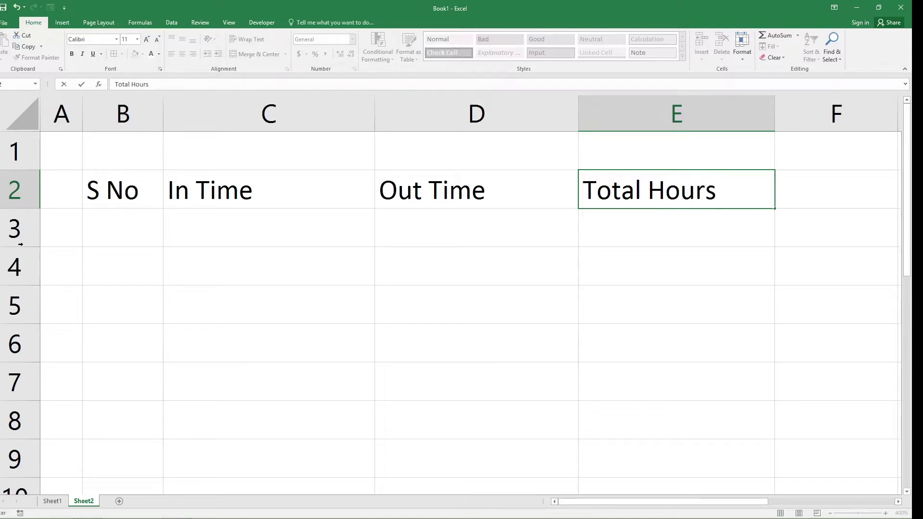
Step: Give B2:E7 all borders with centred, bold text
mouse_move(281, 202)
mouse_down()
mouse_move(614, 206)
mouse_move(679, 269)
mouse_move(679, 342)
mouse_up()
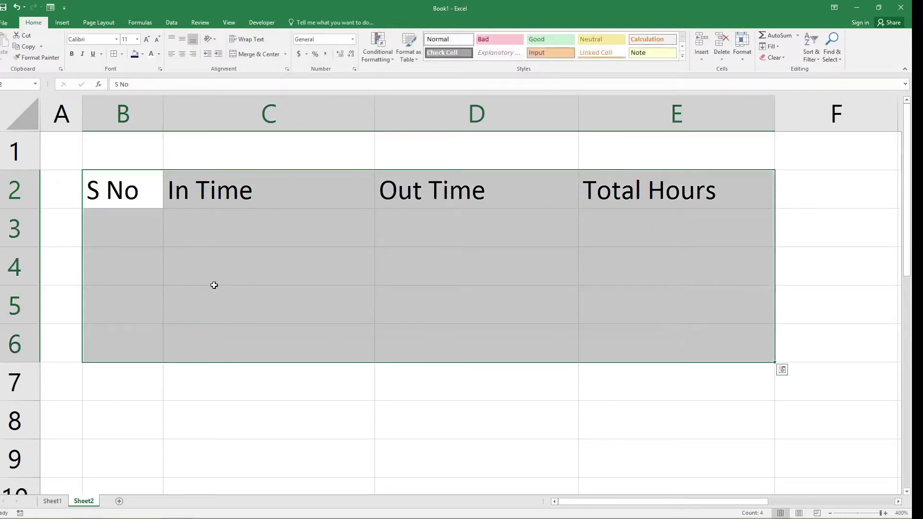
click(157, 193)
mouse_move(157, 193)
mouse_down()
mouse_move(289, 192)
mouse_move(682, 243)
mouse_move(681, 374)
mouse_up()
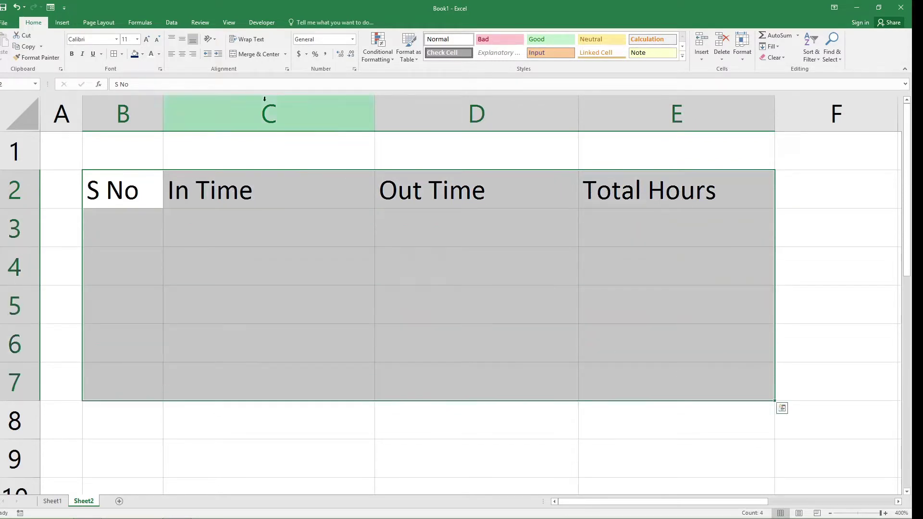
click(113, 54)
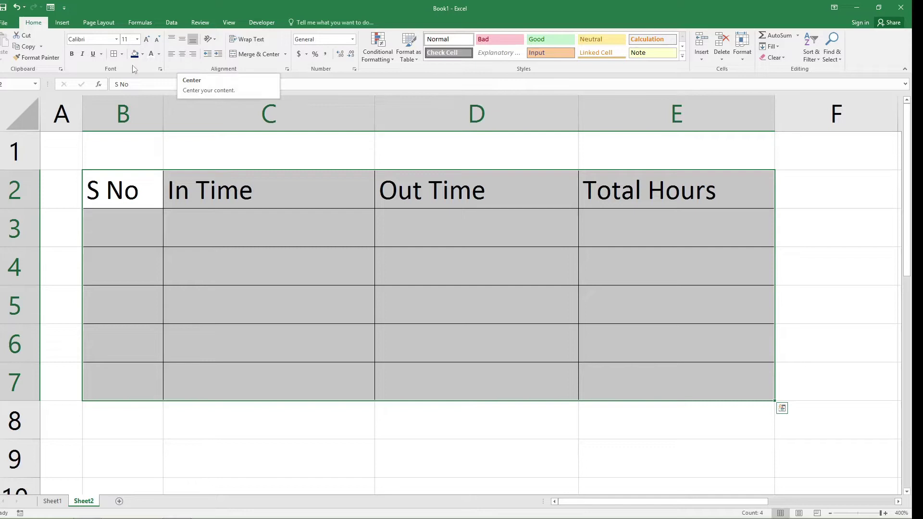
click(183, 58)
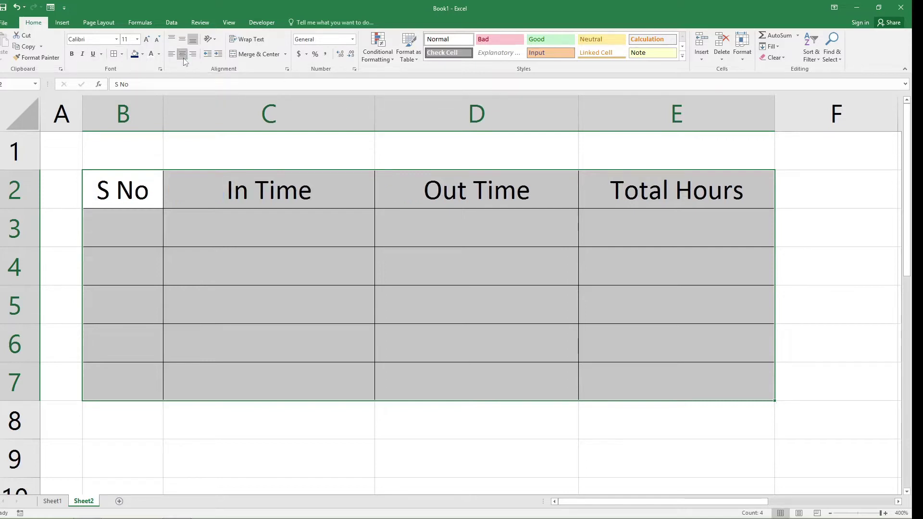
click(73, 57)
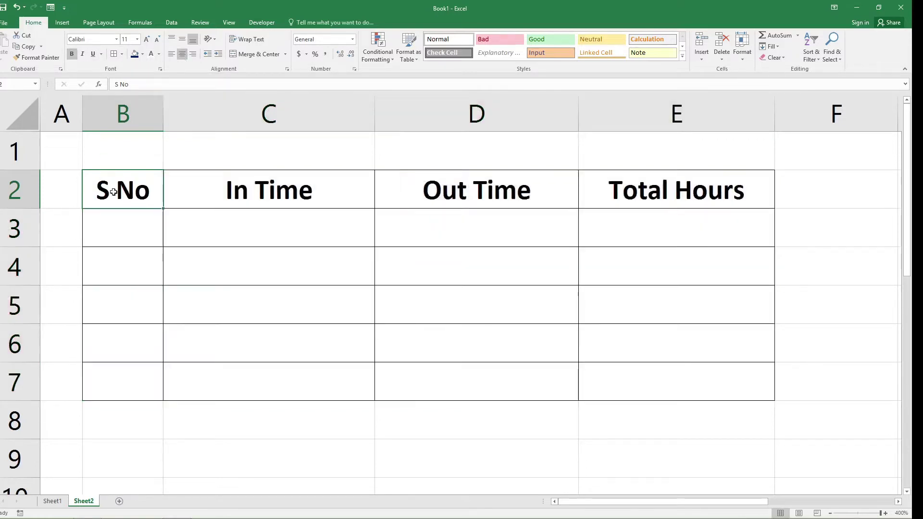
Step: Fill the B2:E2 heading row dark blue with white text, then add a new Sheet3
mouse_move(112, 191)
mouse_down()
mouse_move(501, 192)
mouse_move(679, 179)
mouse_up()
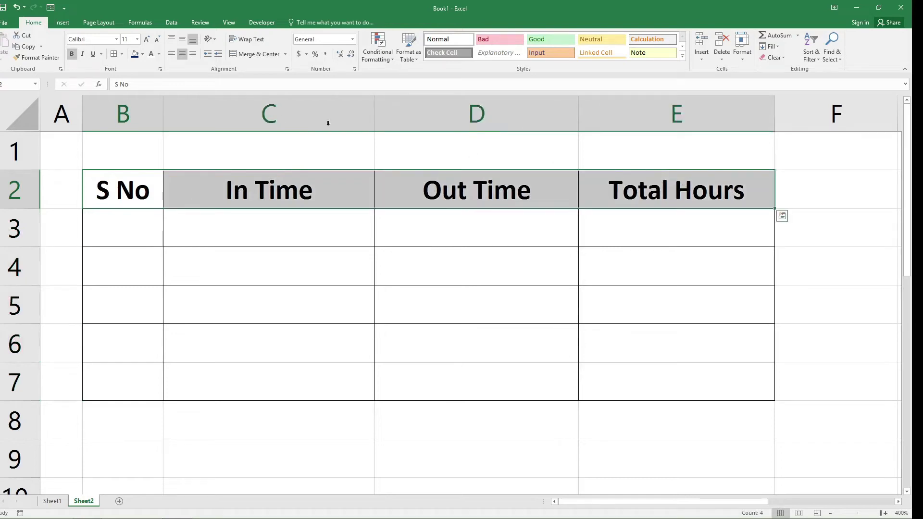
click(135, 54)
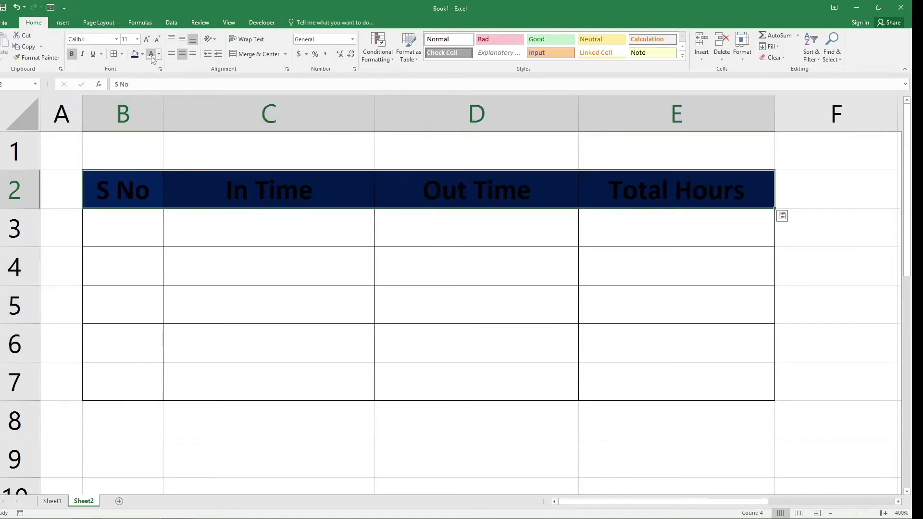
click(152, 55)
click(152, 232)
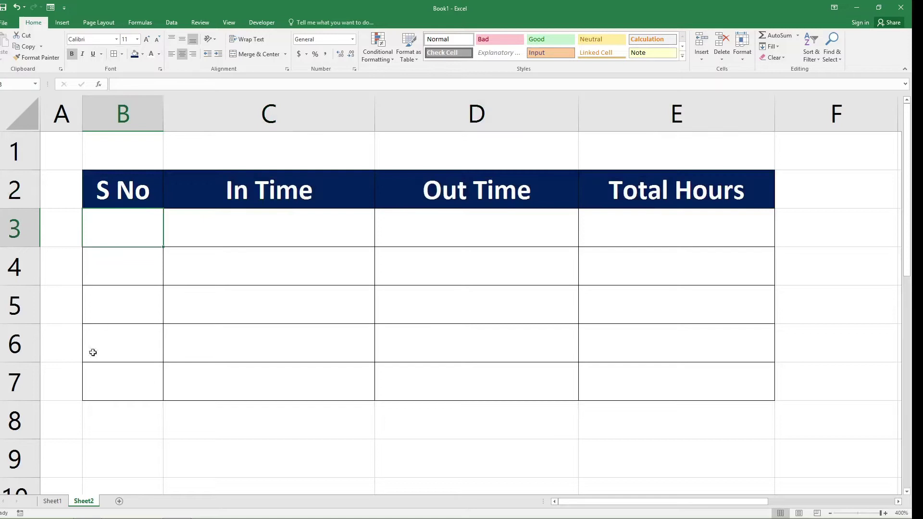
click(119, 501)
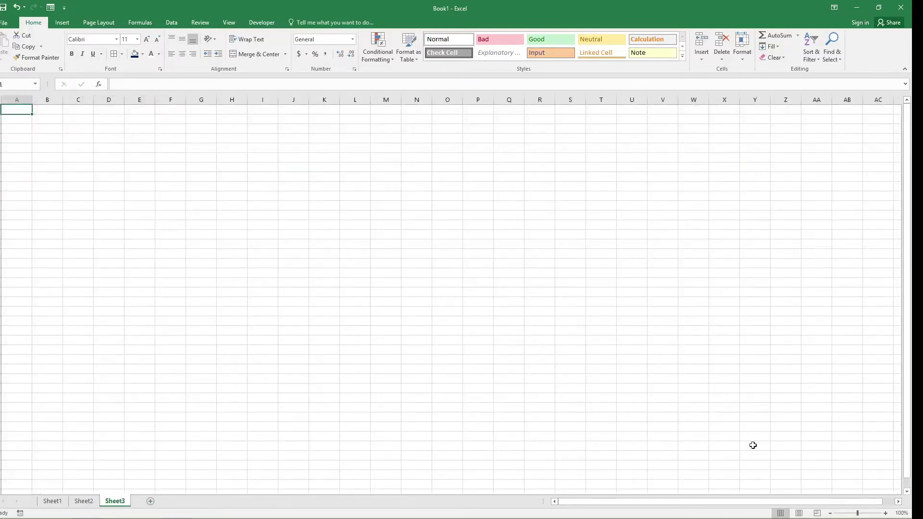
Step: Zoom in on Sheet3 and shrink column A to a thin margin
click(885, 513)
click(885, 513)
click(885, 513)
click(885, 513)
click(885, 513)
click(885, 512)
click(885, 512)
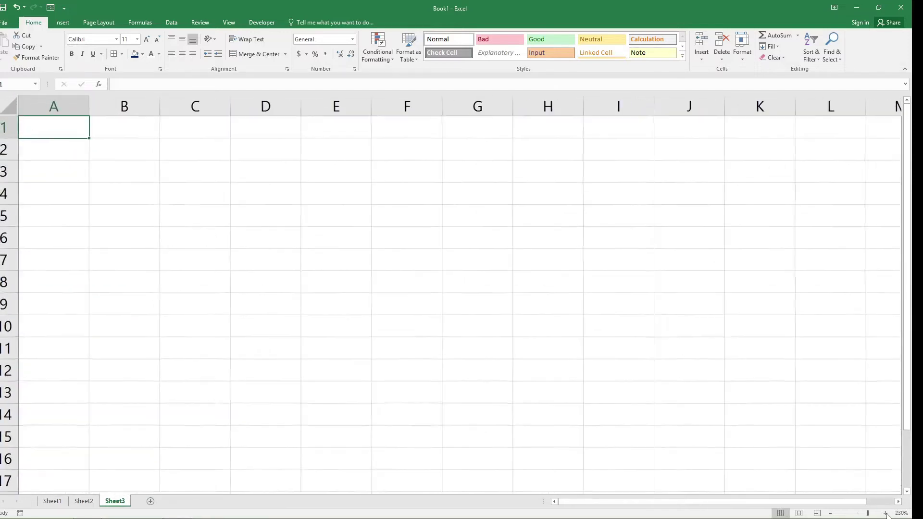
click(885, 513)
click(885, 513)
click(885, 513)
click(885, 513)
click(886, 513)
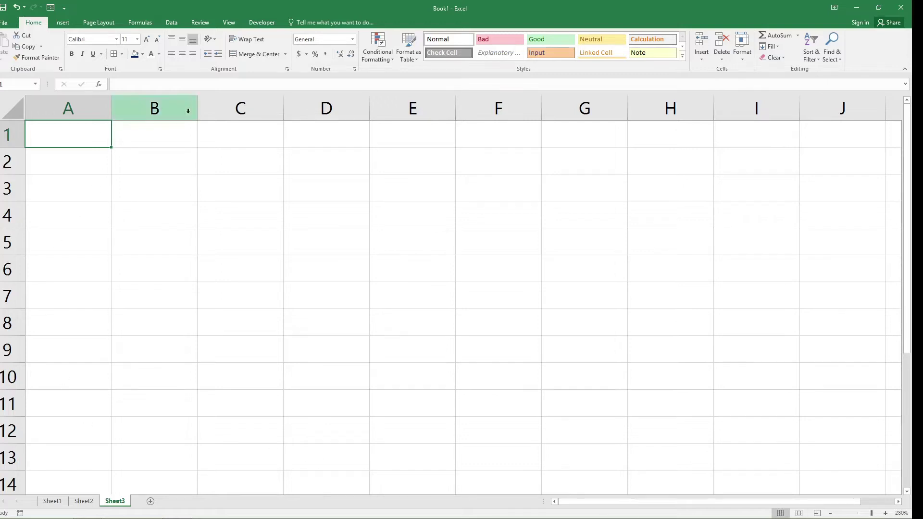
drag(197, 115, 189, 115)
click(150, 114)
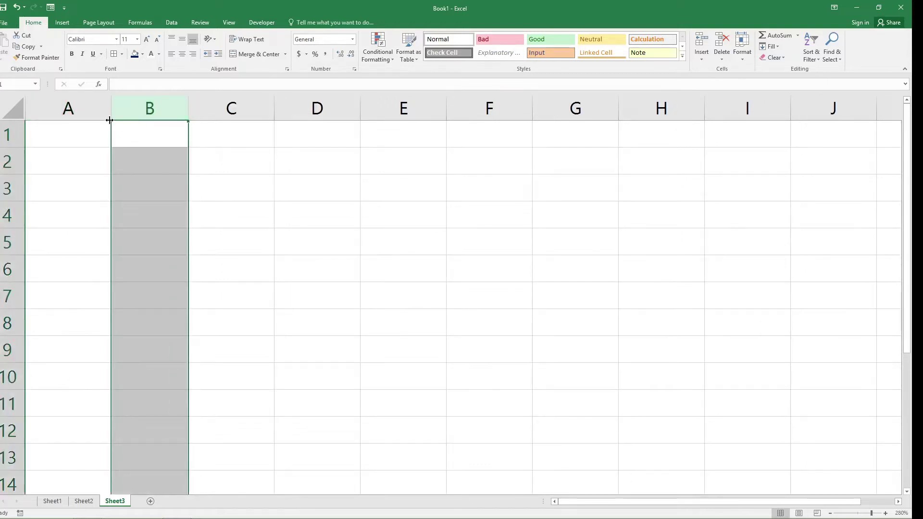
drag(111, 114, 48, 123)
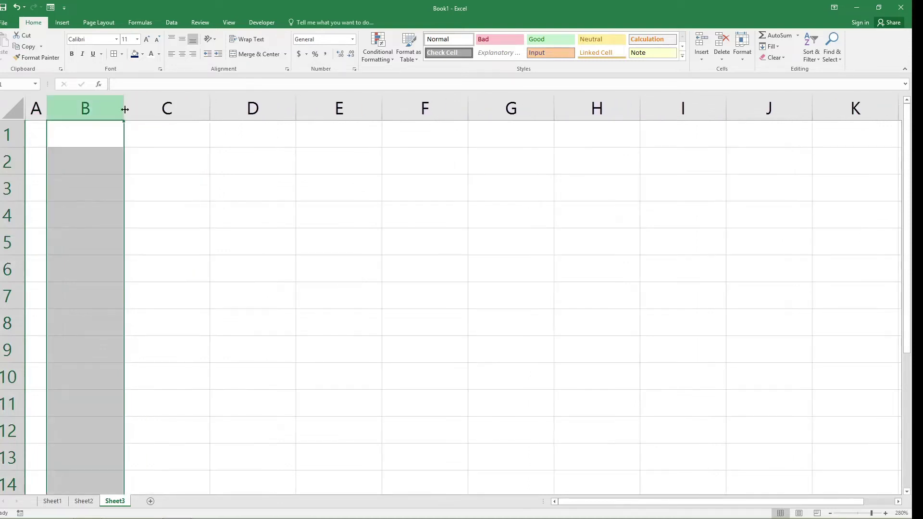
Step: Select column B and make it narrower
click(105, 123)
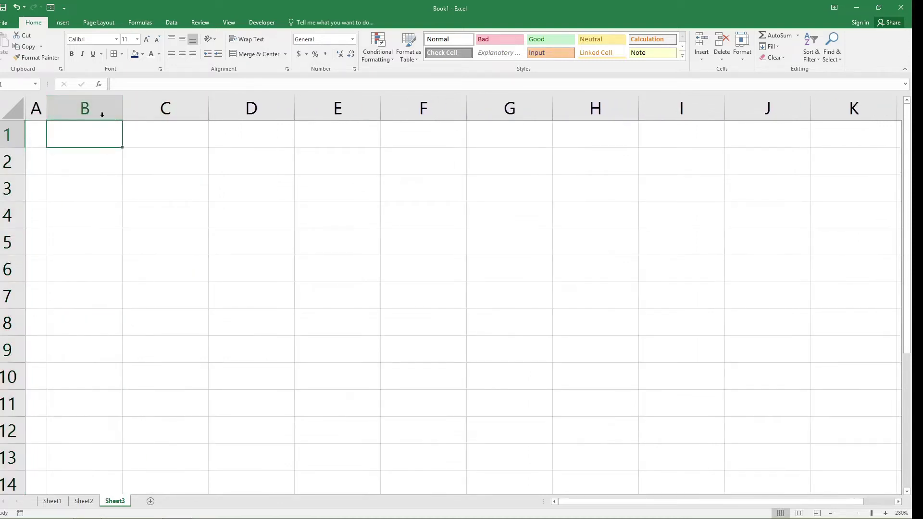
click(100, 108)
drag(119, 111, 96, 116)
Step: Enter 'S No', 'Start Date' and 'Start Time' in B2:D2
click(74, 166)
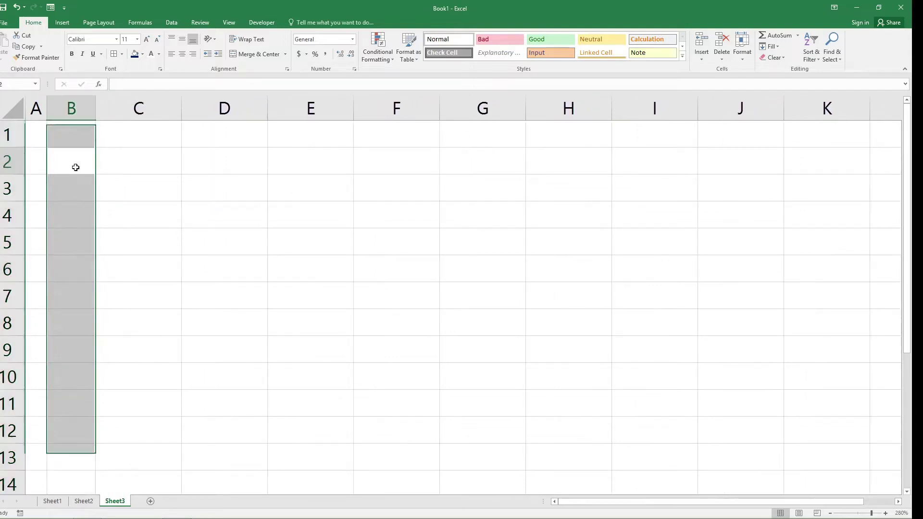
text(S )
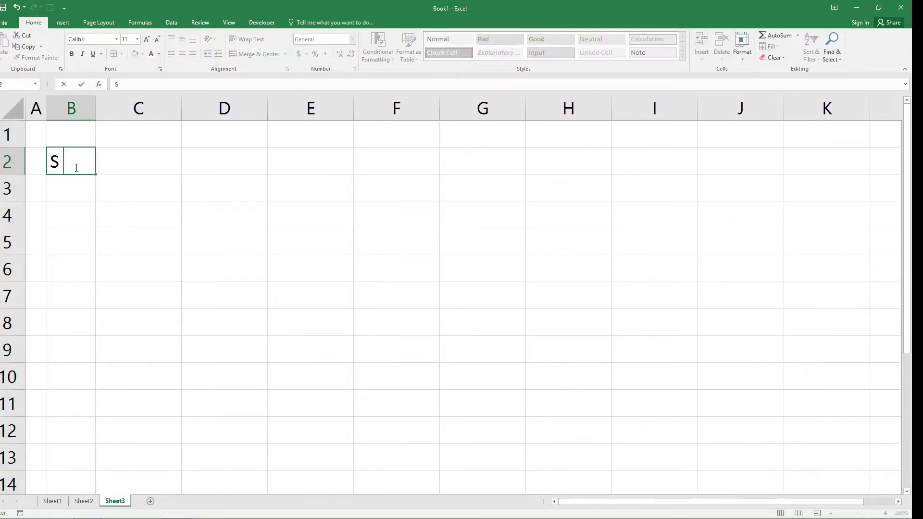
text(No)
key(Tab)
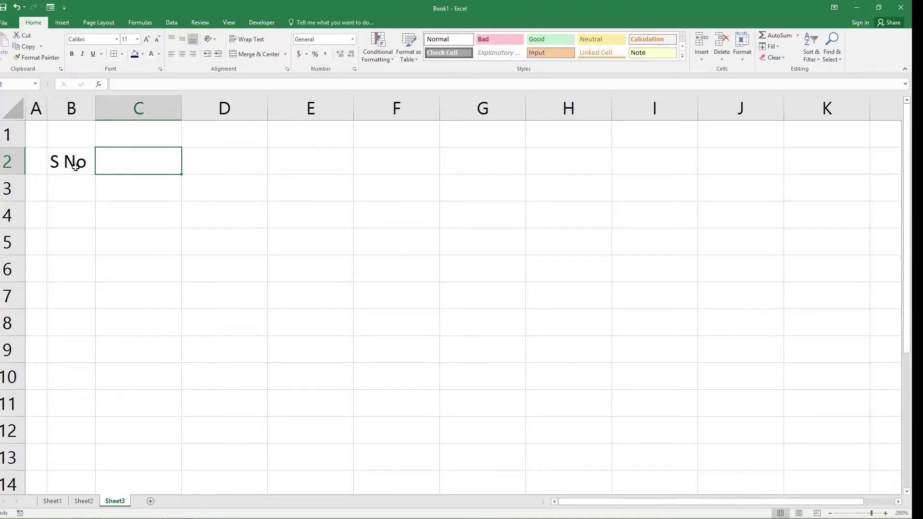
text(Start)
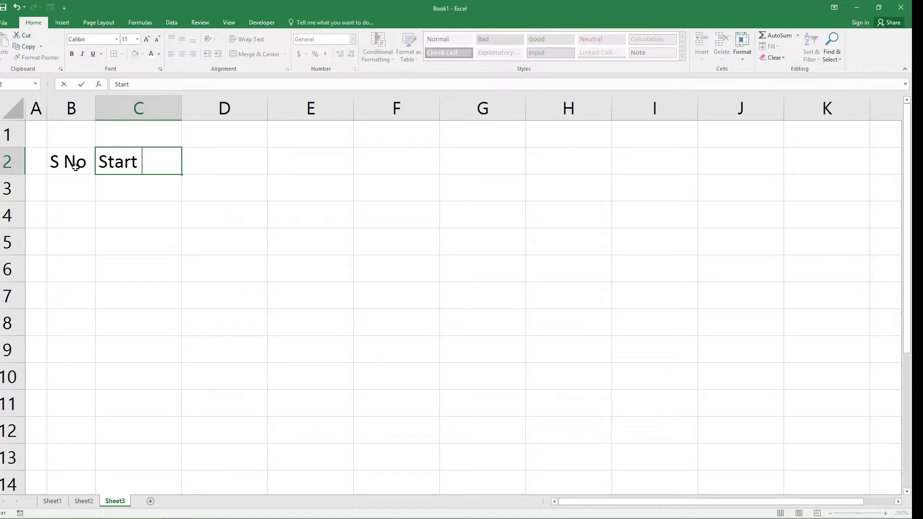
text( Date)
key(Tab)
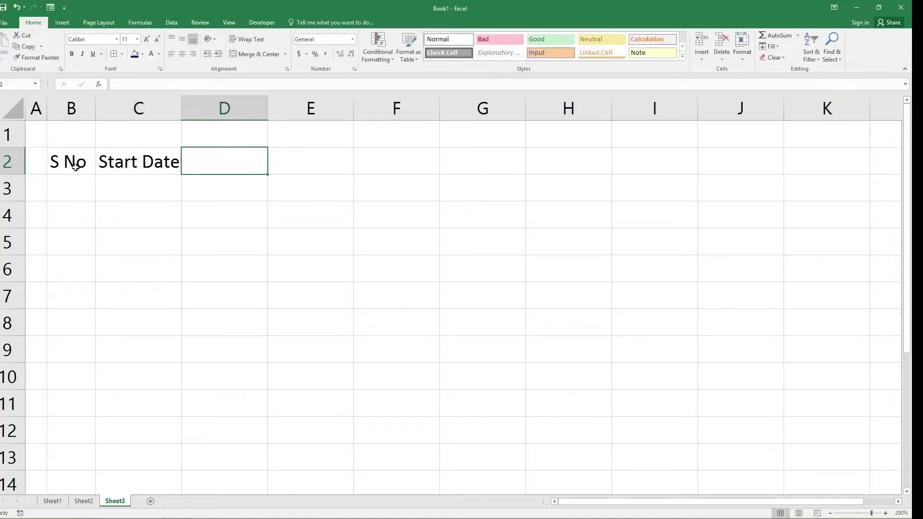
text(Start )
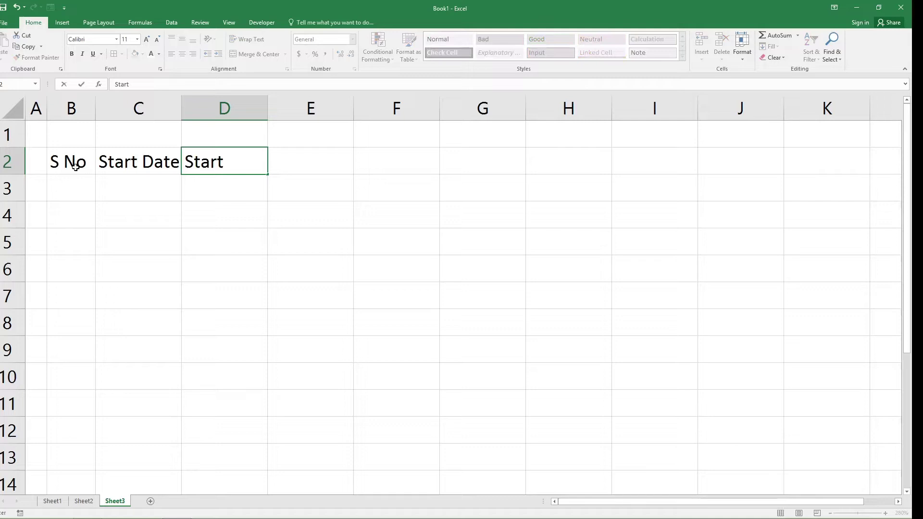
text(Time)
key(Tab)
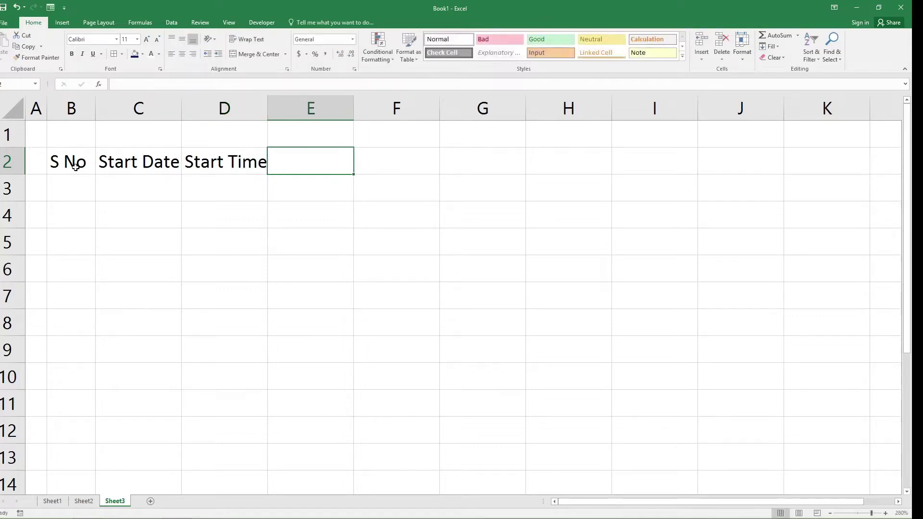
Step: Enter 'End Date', 'End Time' and 'Start Date Time' in E2:G2, correcting a typo
text(End )
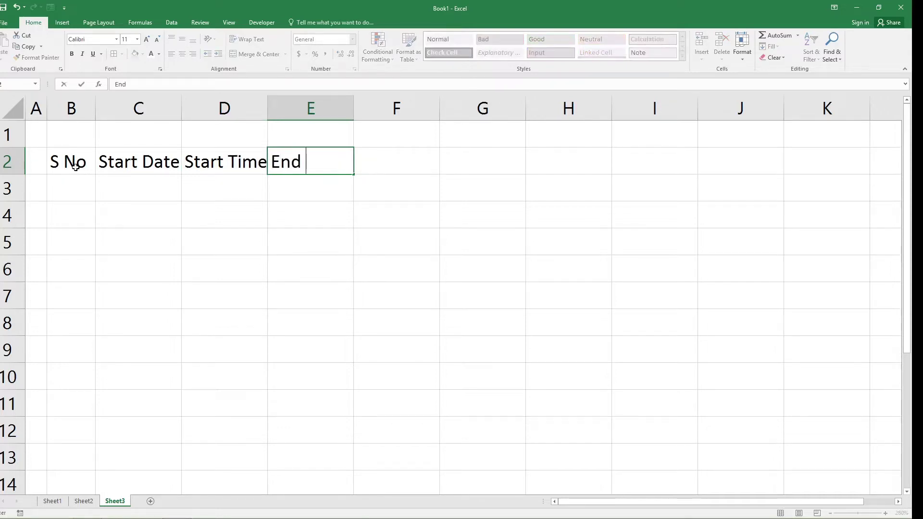
text(Date)
key(Tab)
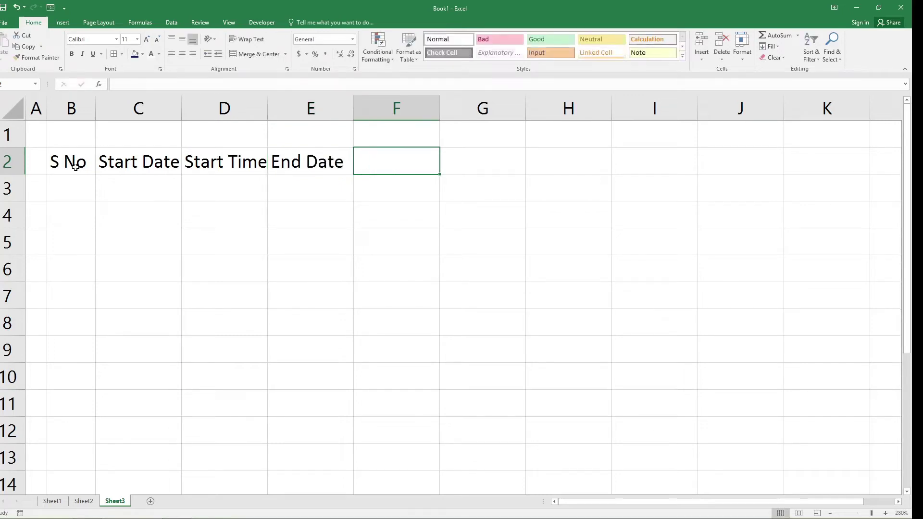
text(End )
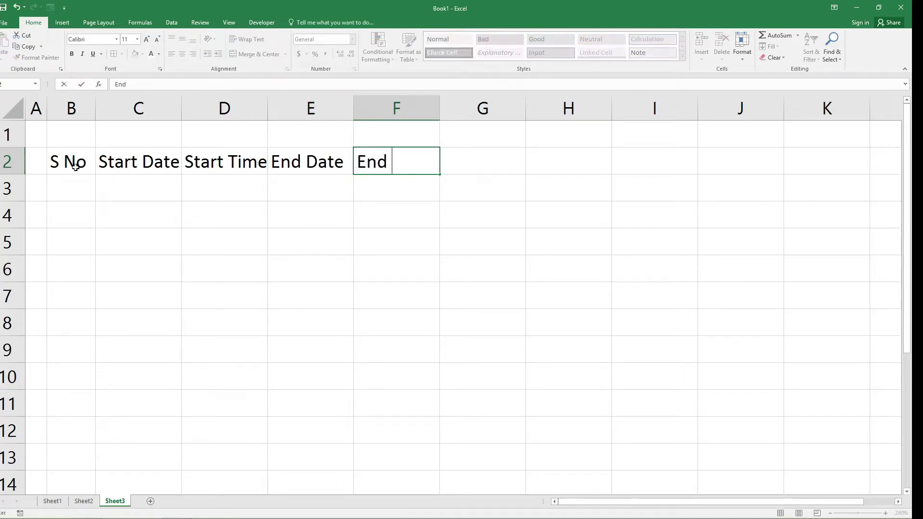
text(Time)
key(Tab)
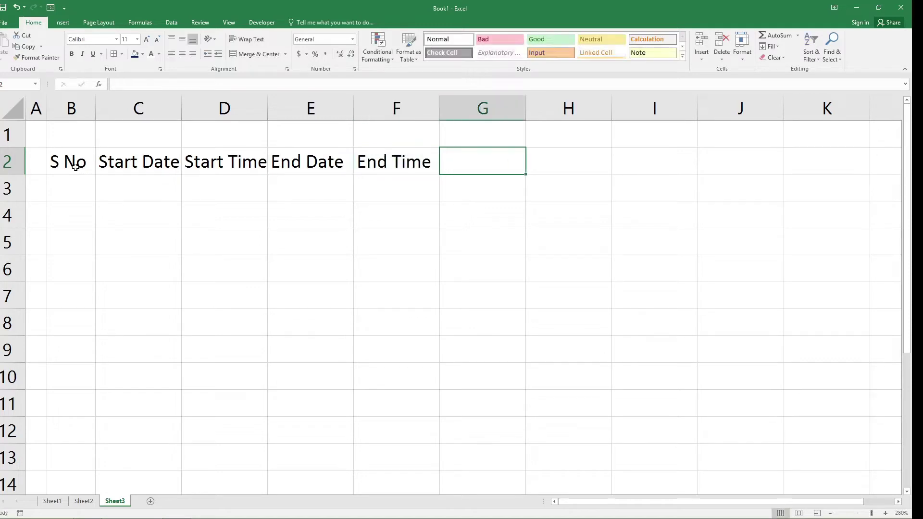
text(Start )
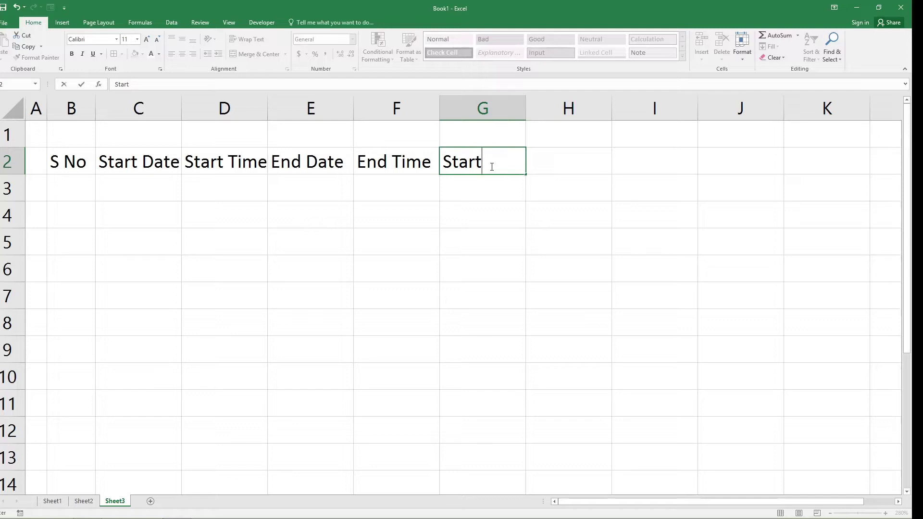
text(Date Time)
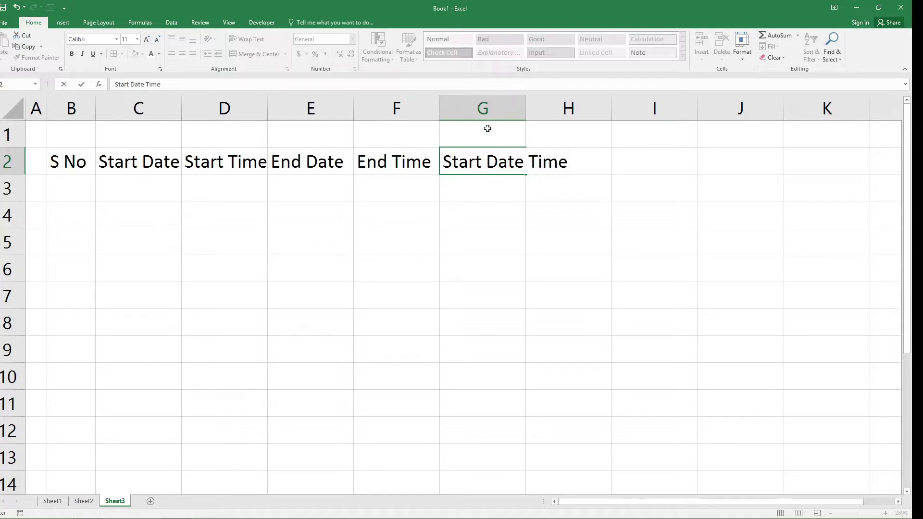
Step: Autofit column G to its Start Date Time heading and enter 'End Date Time' in H2
click(523, 108)
double_click(525, 107)
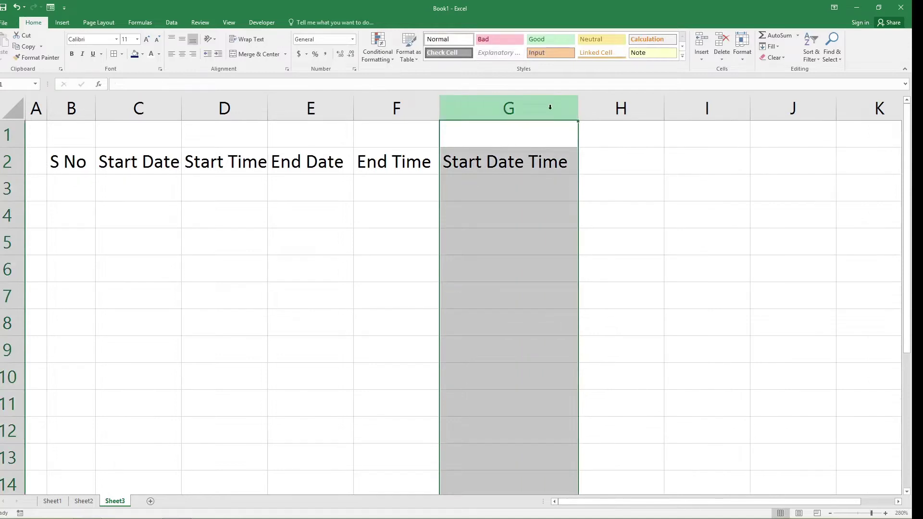
click(606, 165)
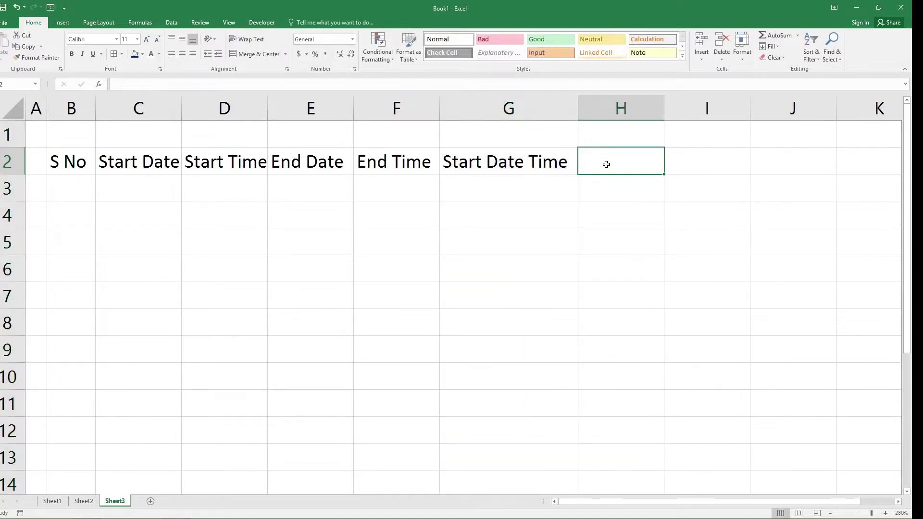
text(Start )
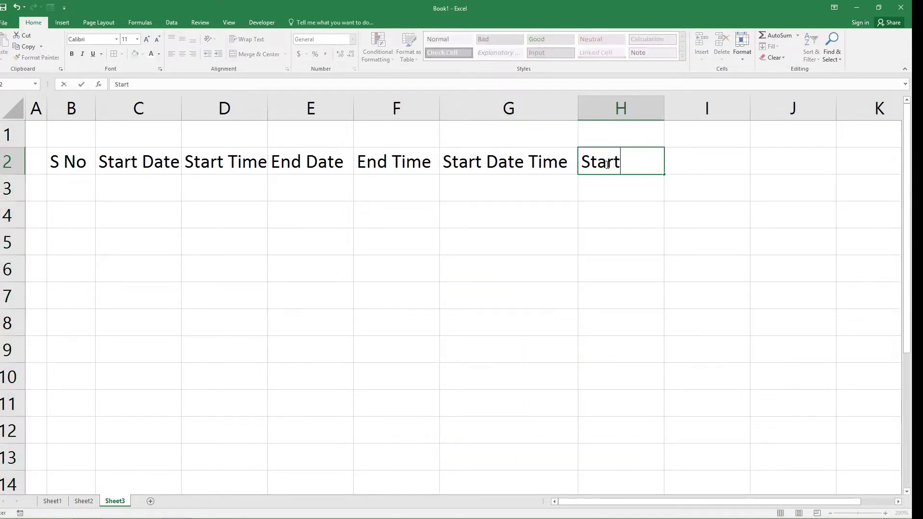
text(End)
key(BackSpace)
key(BackSpace)
key(BackSpace)
key(BackSpace)
key(BackSpace)
key(BackSpace)
key(BackSpace)
key(BackSpace)
key(BackSpace)
key(BackSpace)
key(Return)
key(Return)
click(622, 164)
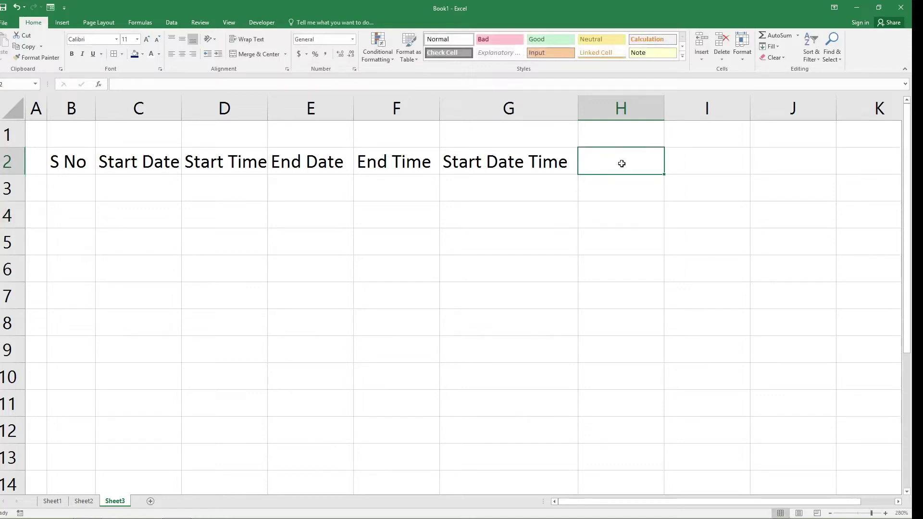
text(End Date Time)
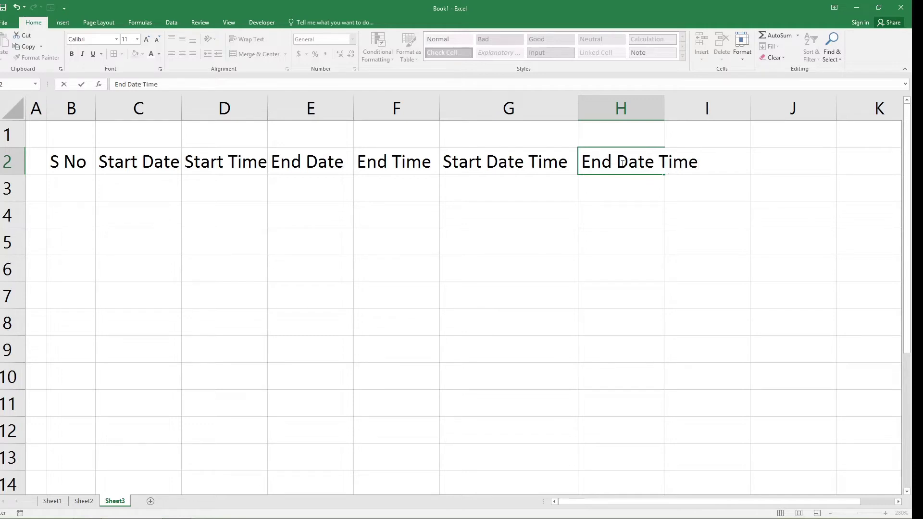
Step: Autofit column H to End Date Time and type 'Total' in I2
click(660, 114)
click(690, 116)
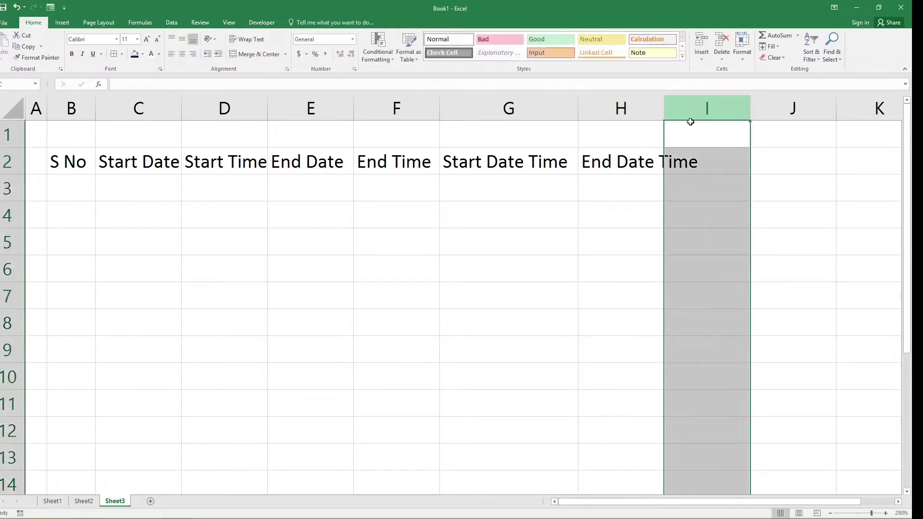
double_click(665, 111)
click(733, 156)
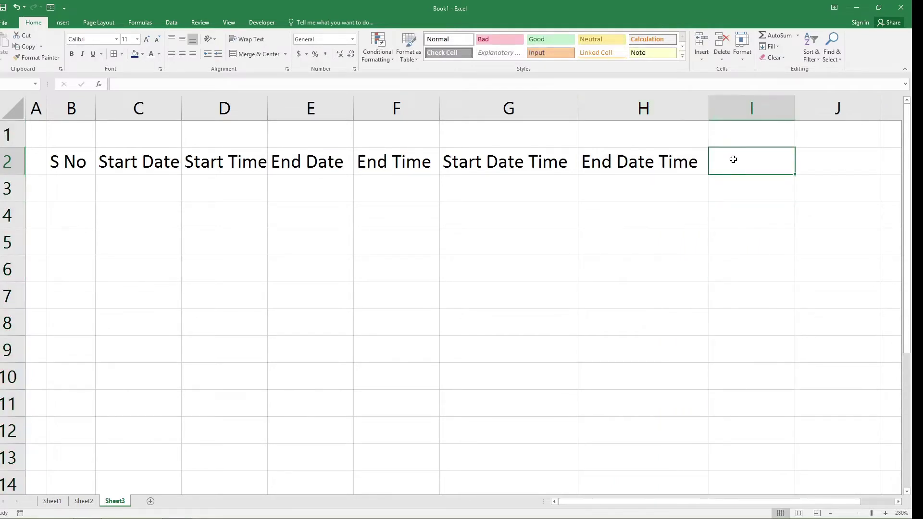
text(Total)
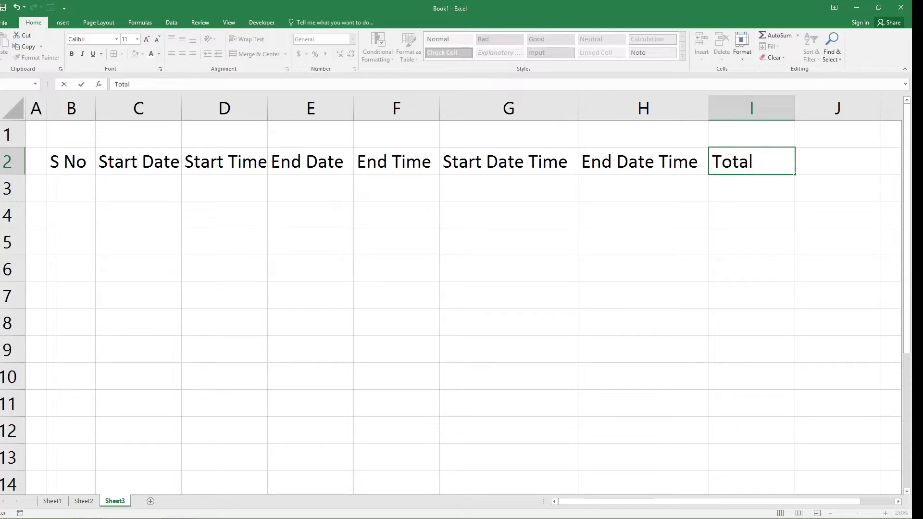
key(ctrl+h)
text(o)
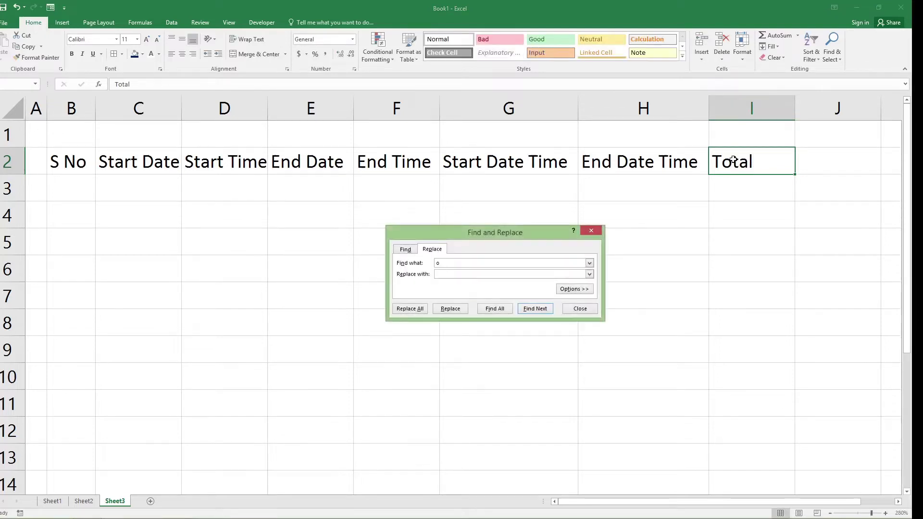
Step: Dismiss Find and Replace, complete the I2 heading as 'Total Hours', and fit column I
click(591, 230)
click(760, 170)
click(226, 84)
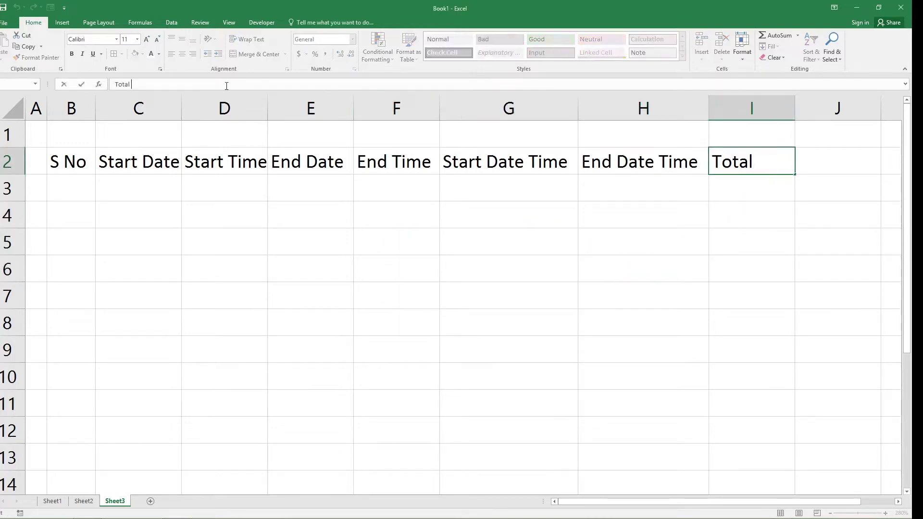
text(H)
text(ourse)
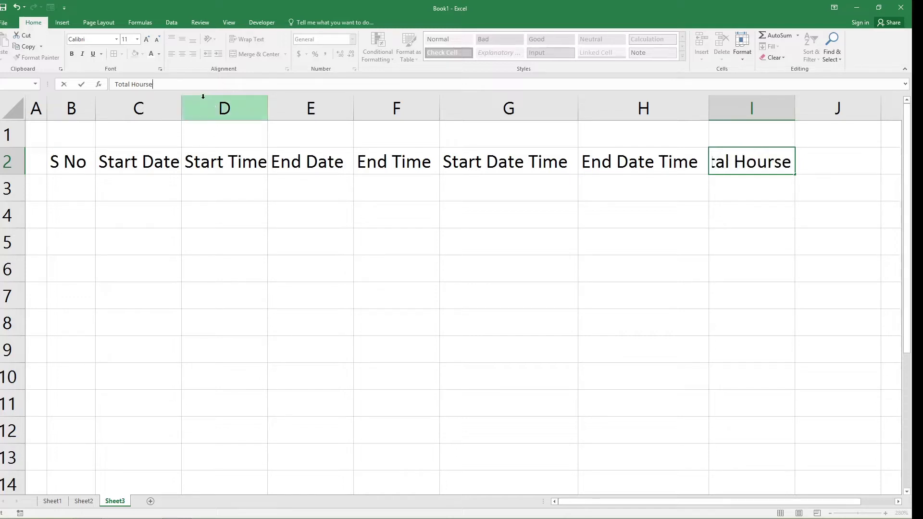
key(BackSpace)
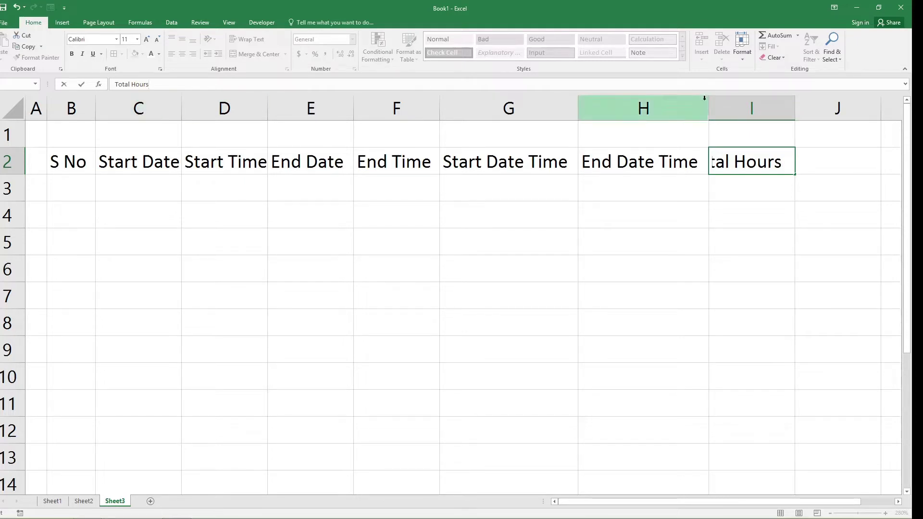
click(799, 110)
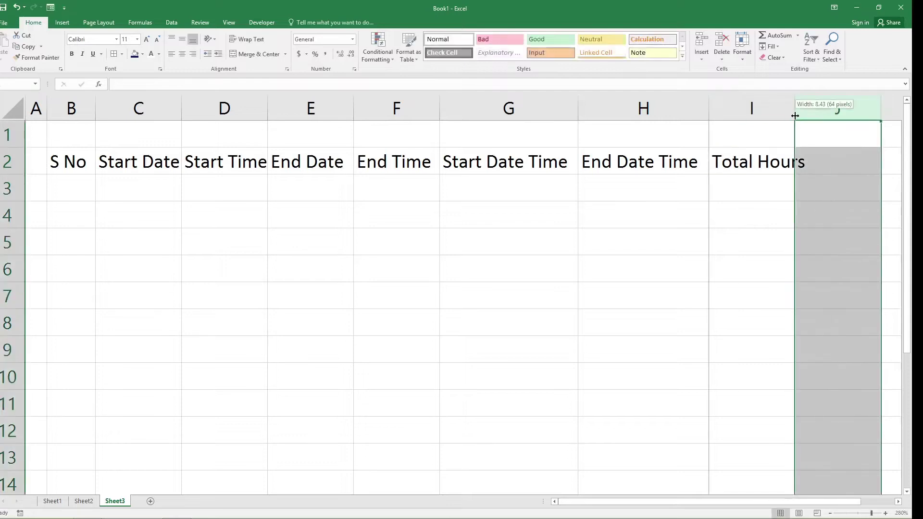
double_click(795, 110)
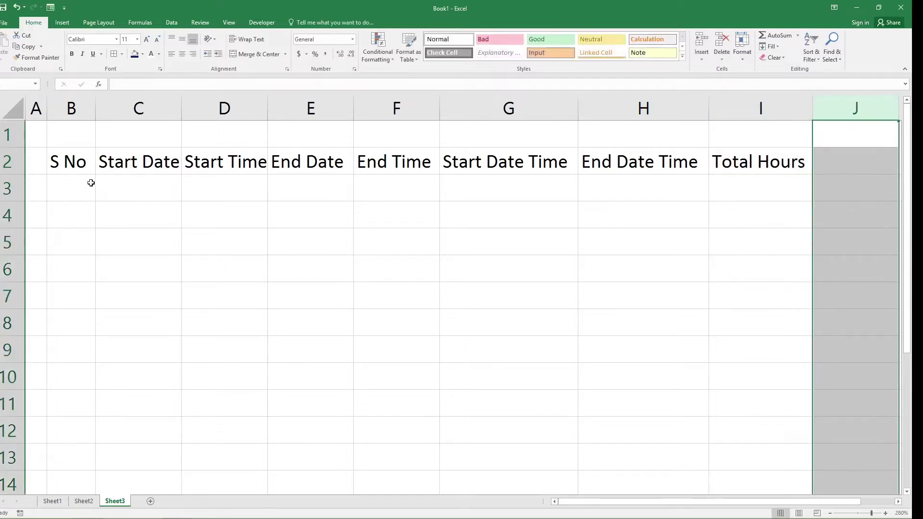
Step: Widen columns C, D, F, G and H so their headings show in full
double_click(182, 111)
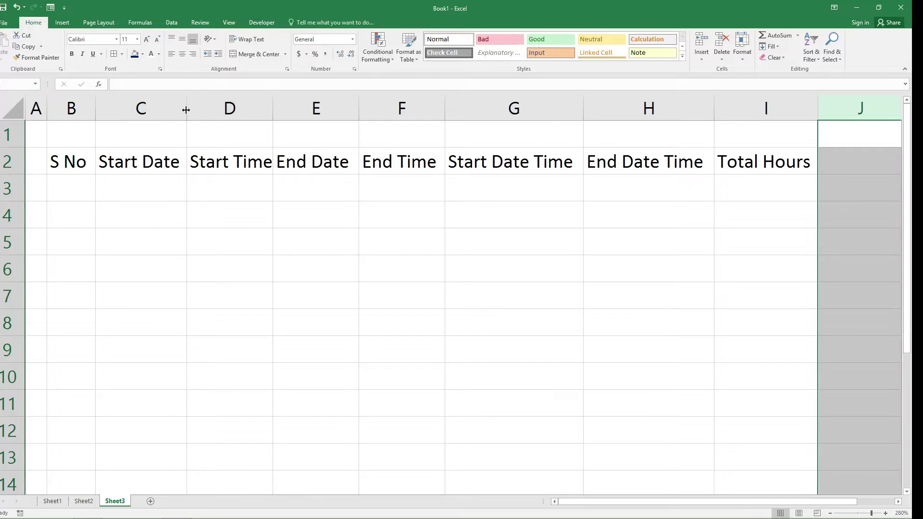
double_click(273, 113)
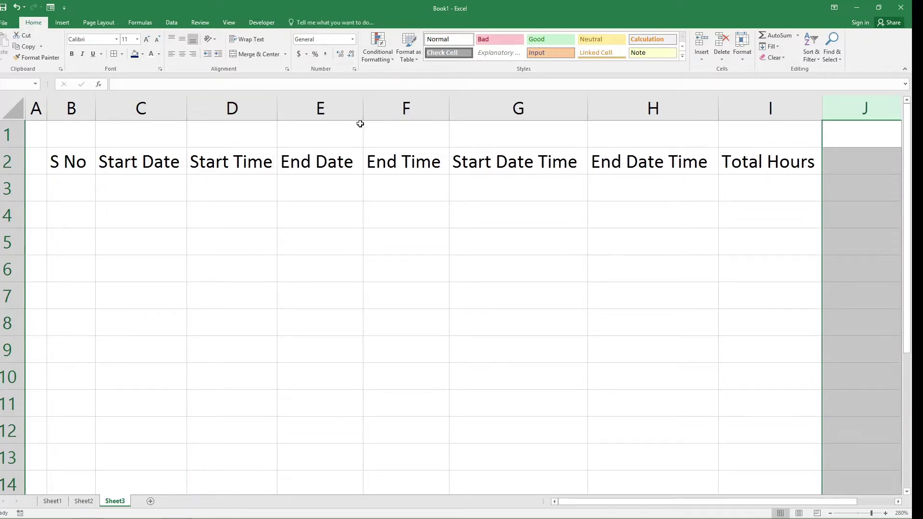
drag(277, 114, 281, 114)
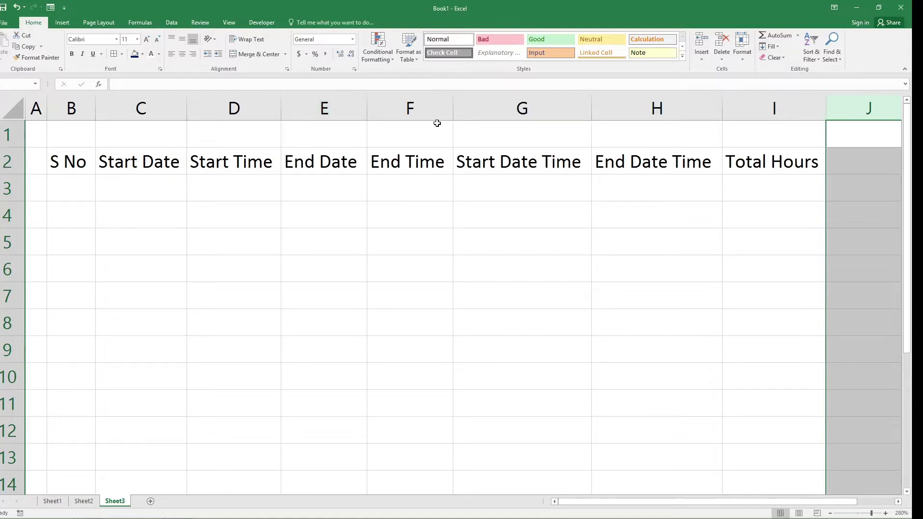
click(595, 114)
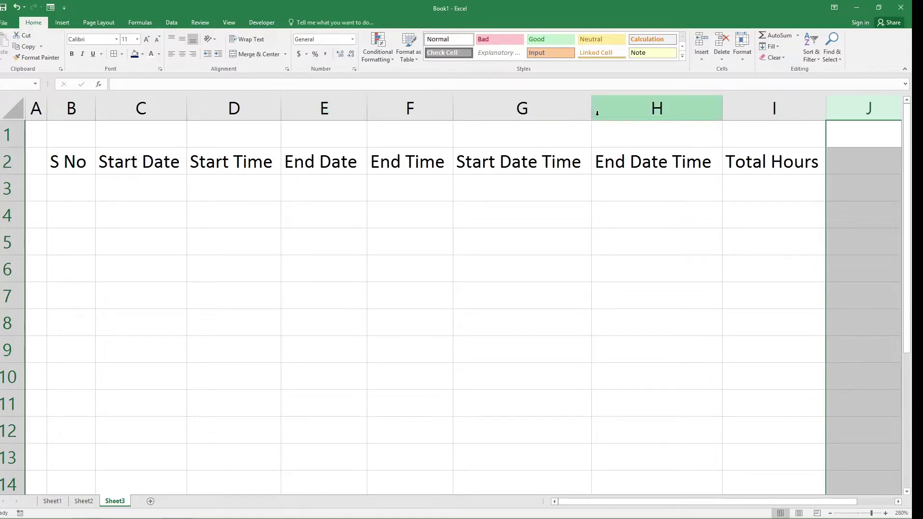
click(454, 115)
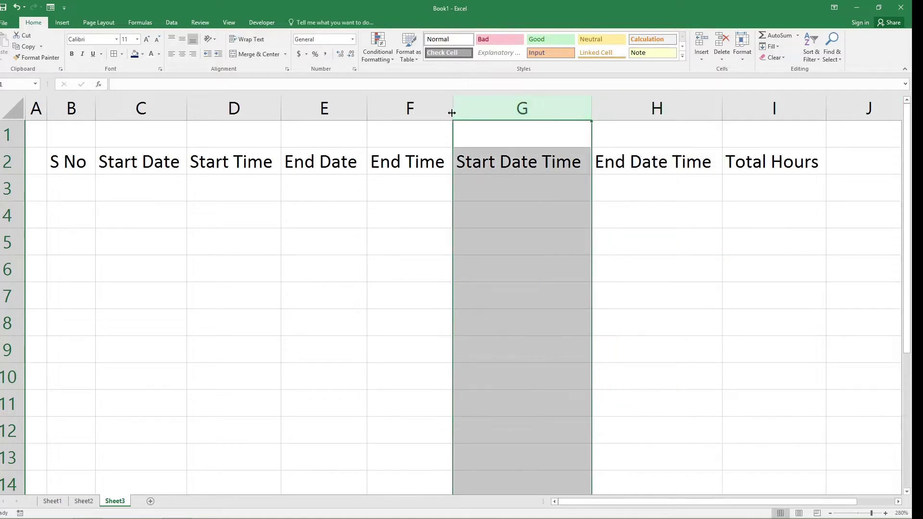
drag(451, 113, 465, 114)
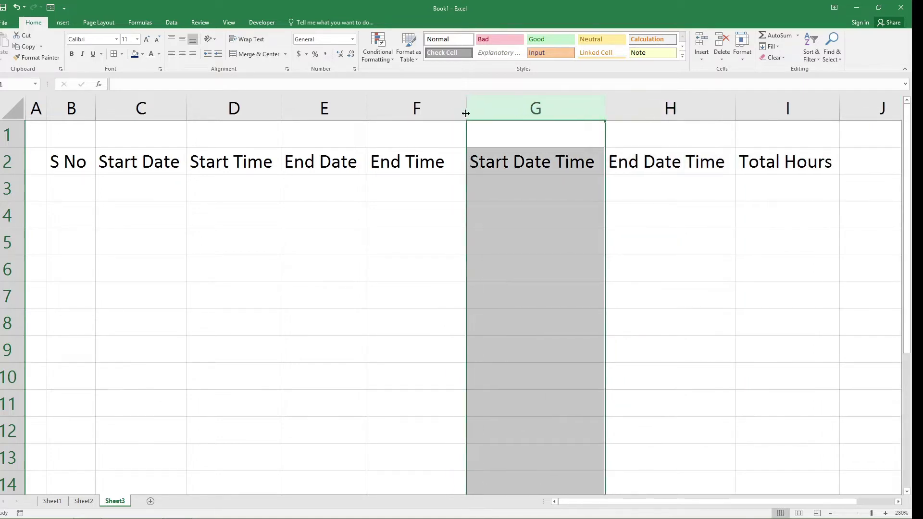
click(370, 113)
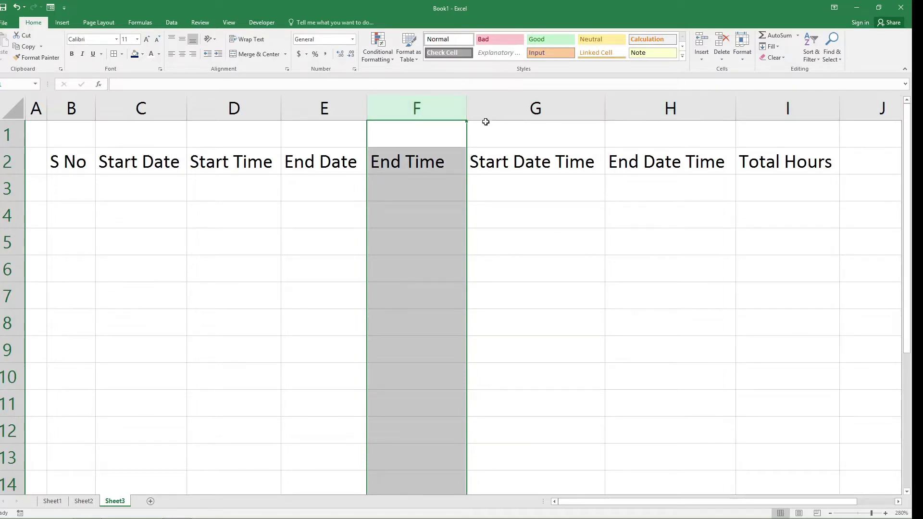
drag(467, 116, 454, 115)
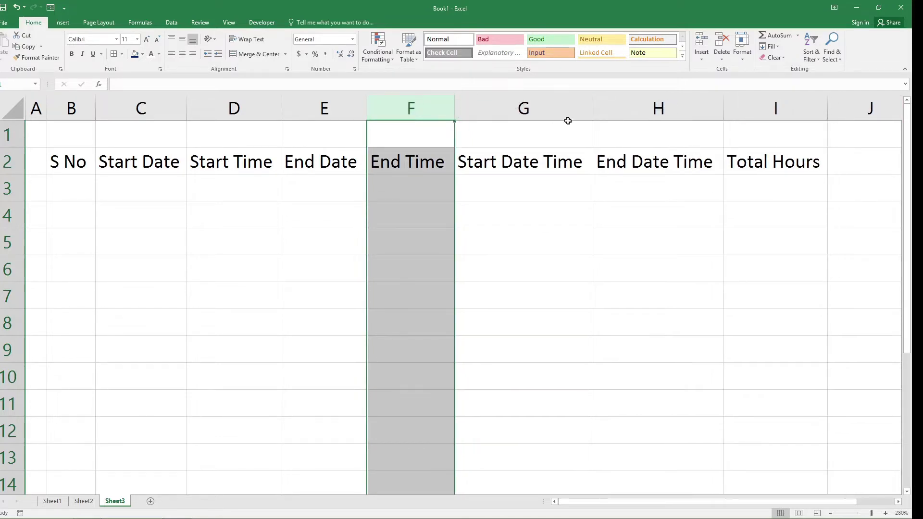
drag(593, 113, 612, 114)
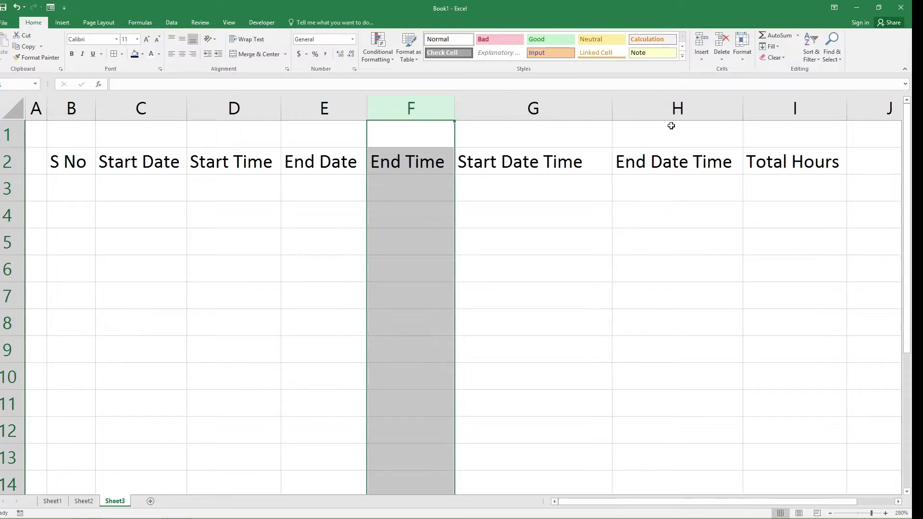
drag(743, 109, 756, 109)
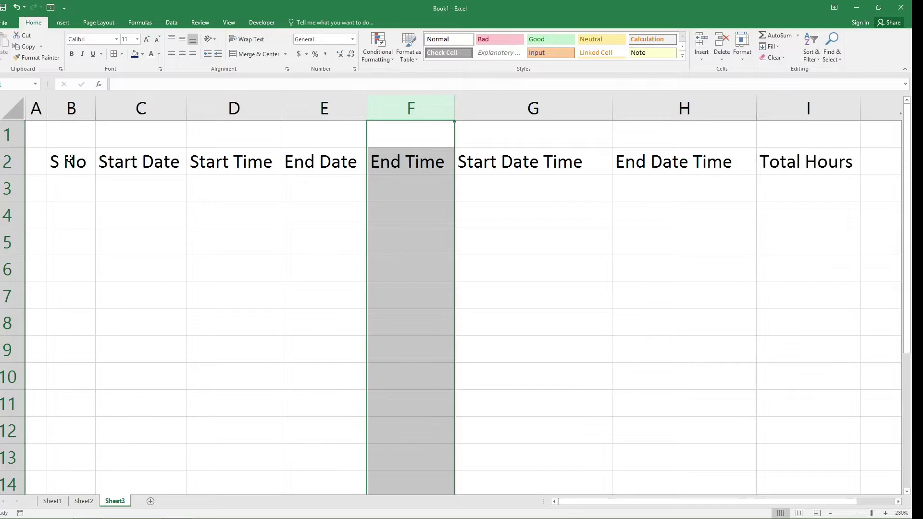
drag(68, 160, 241, 166)
Step: Give the table B2:I9 All Borders, centred alignment and bold text
click(83, 162)
mouse_move(103, 168)
mouse_down()
mouse_move(583, 294)
mouse_move(597, 317)
mouse_up()
drag(730, 310, 829, 358)
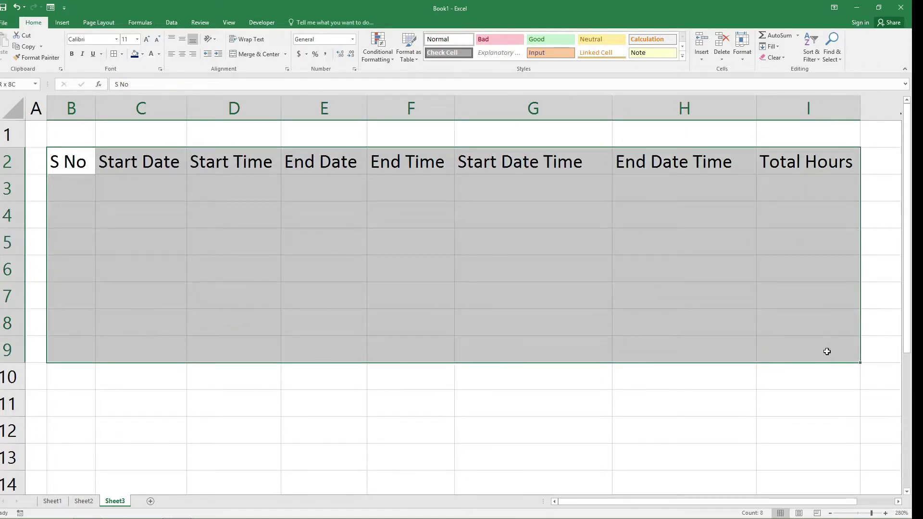
click(829, 358)
mouse_move(70, 160)
mouse_down()
mouse_move(754, 247)
mouse_move(789, 336)
mouse_up()
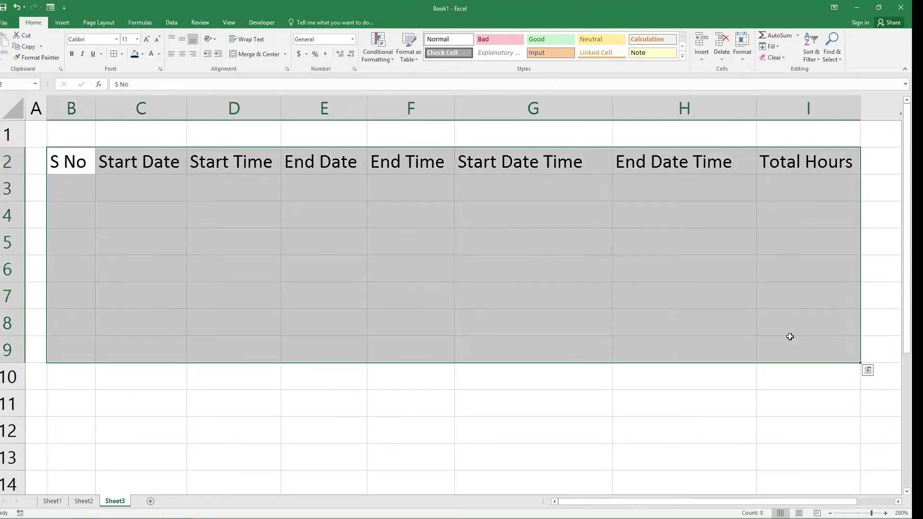
click(114, 54)
click(182, 54)
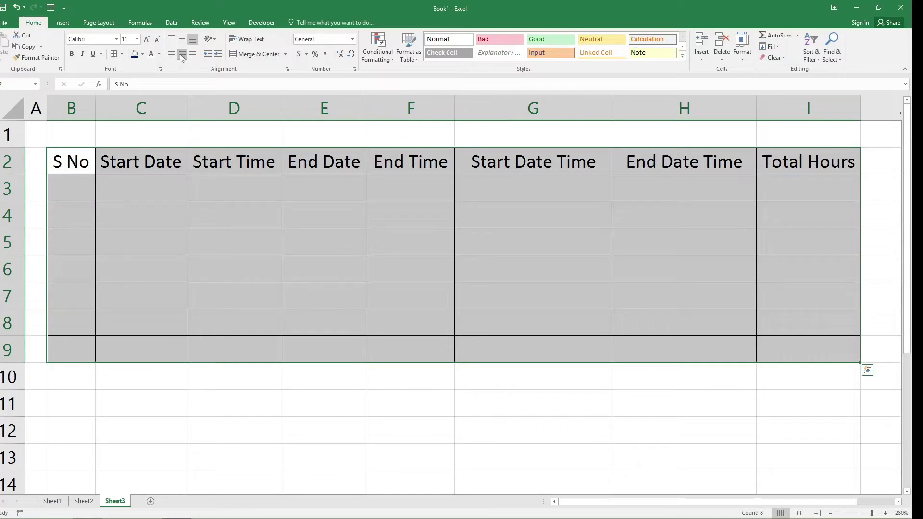
click(71, 54)
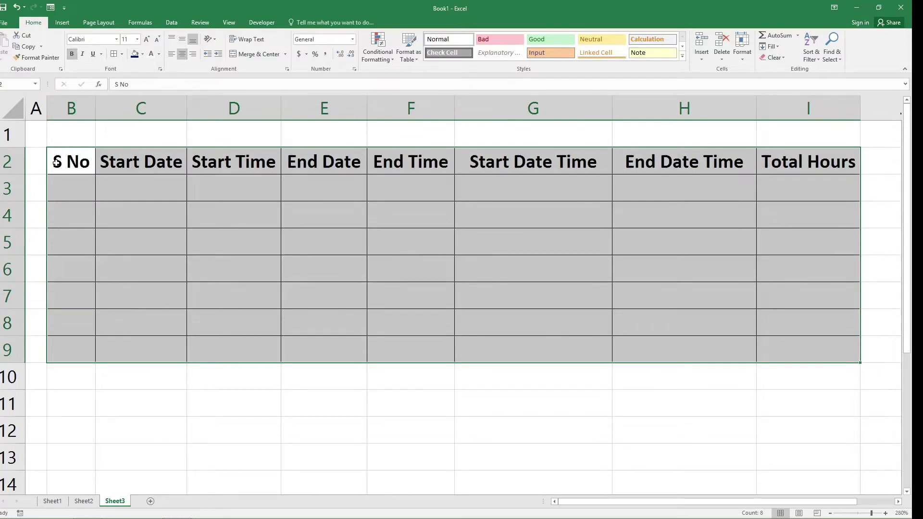
Step: Fill the header row B2:I2 dark navy with white font
drag(125, 163, 241, 163)
mouse_move(682, 188)
mouse_down()
mouse_move(793, 177)
mouse_move(795, 166)
mouse_up()
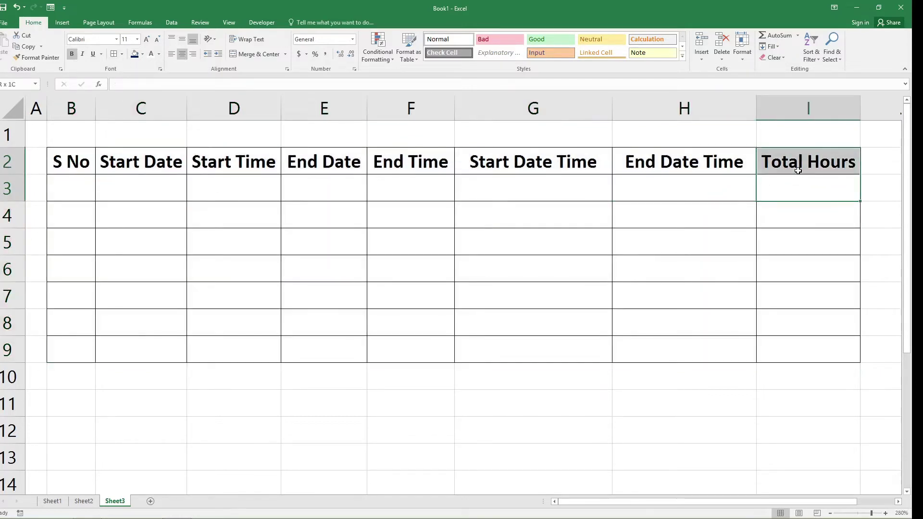
mouse_move(63, 161)
mouse_down()
mouse_move(473, 161)
mouse_move(754, 179)
mouse_move(785, 165)
mouse_up()
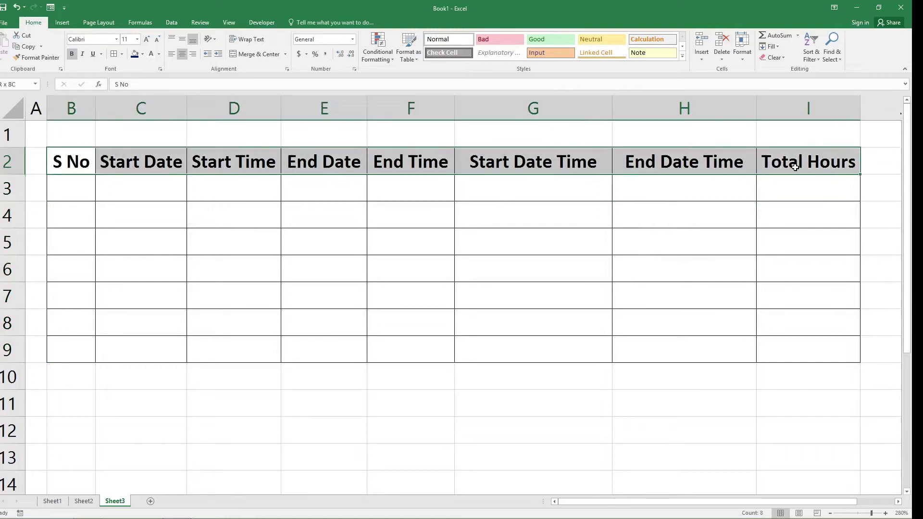
click(135, 54)
click(151, 54)
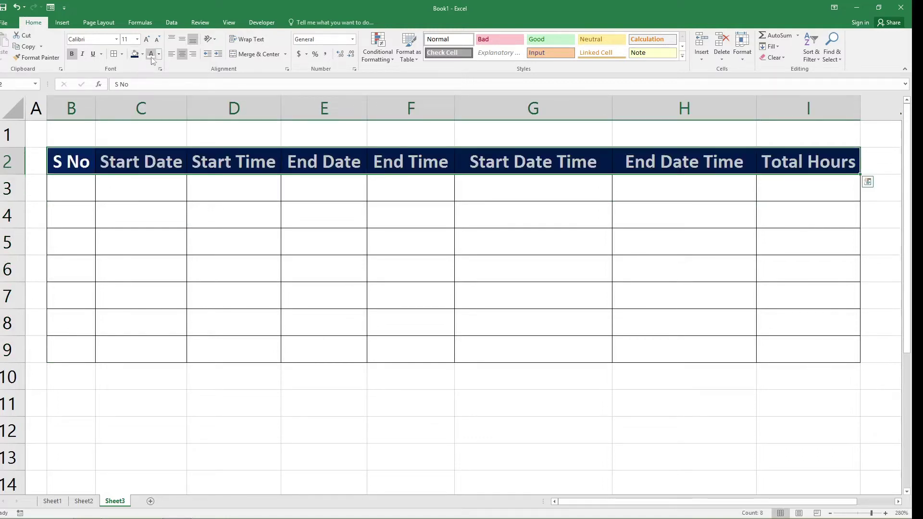
click(231, 374)
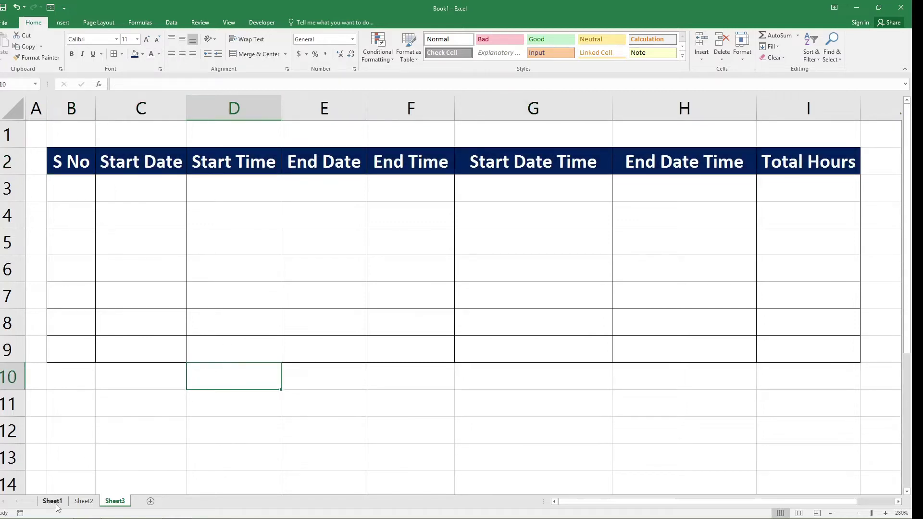
Step: On Sheet1, apply the 1:30 PM Time number format to C3:D7
click(52, 502)
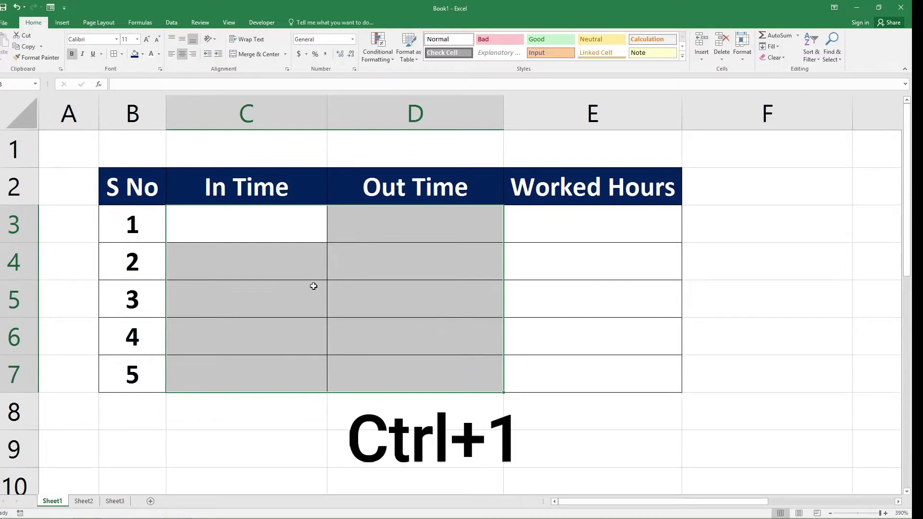
key(ctrl+1)
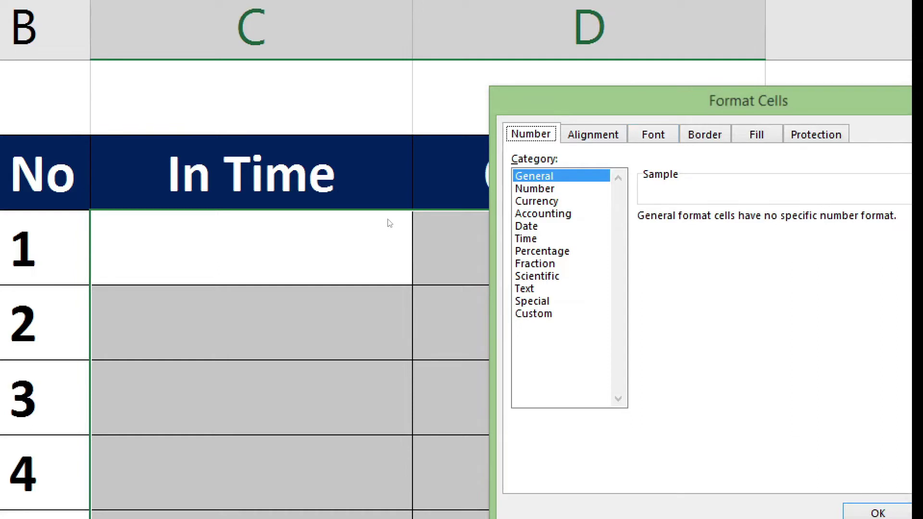
key(Tab)
key(t)
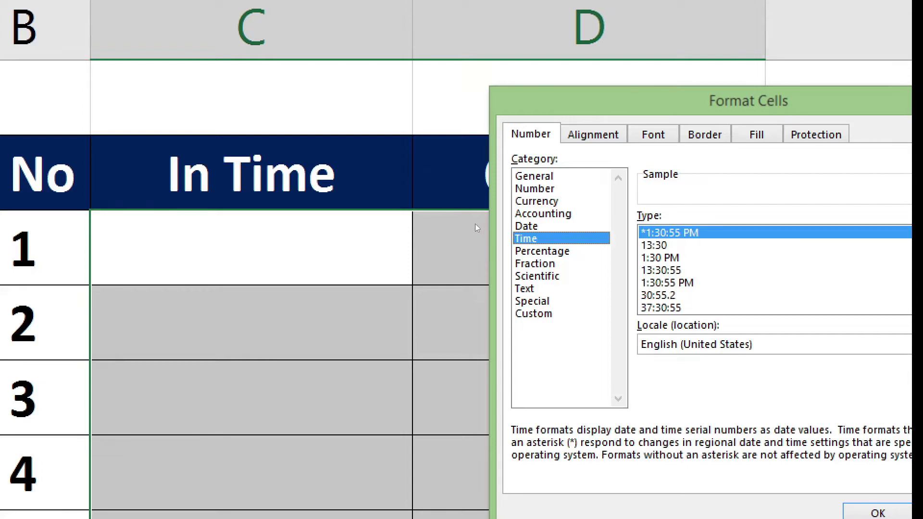
key(Down)
key(Down)
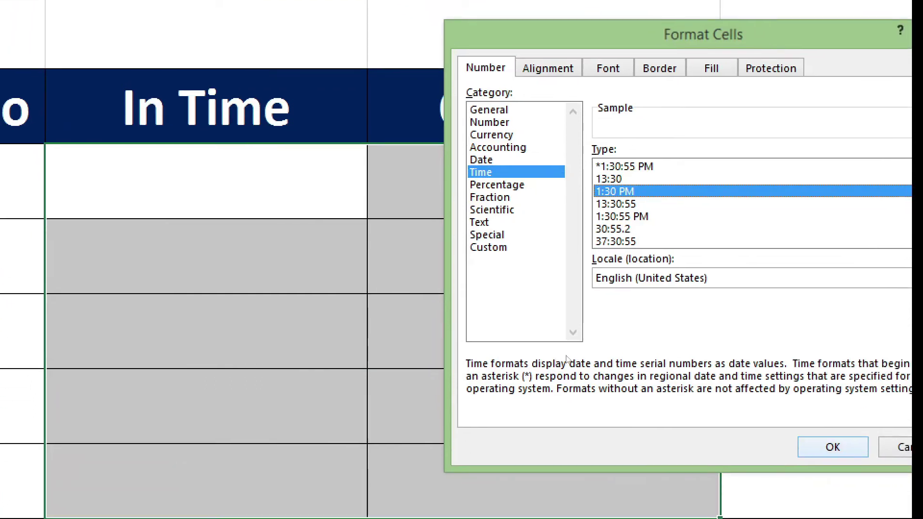
key(Return)
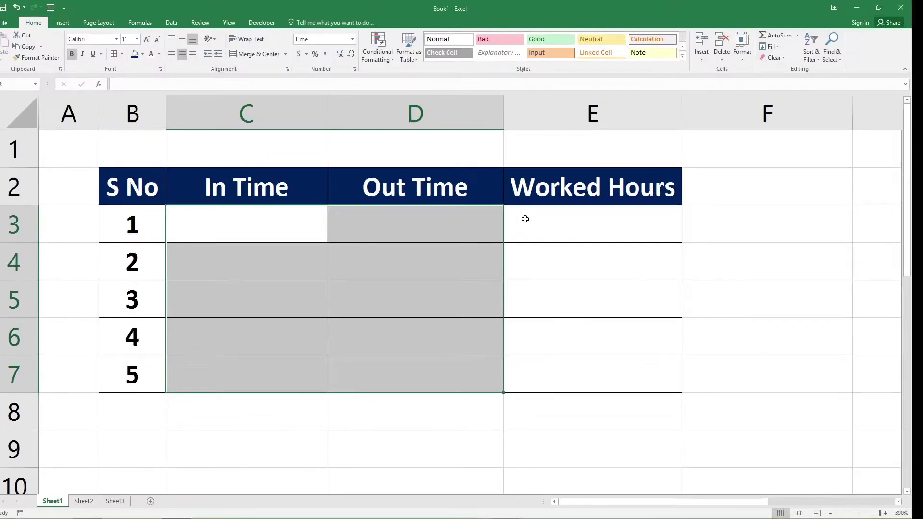
Step: Enter 9:00 and 8:00 as the first two In Times in C3 and C4
click(252, 226)
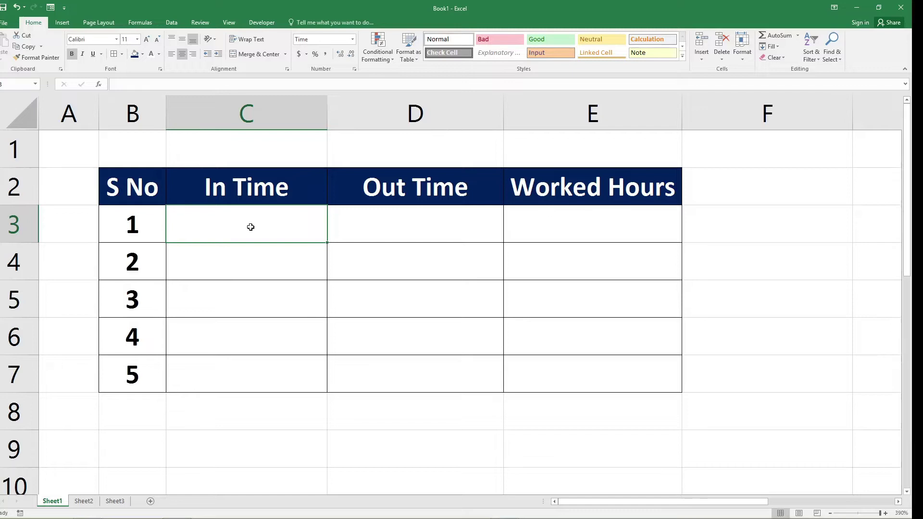
text(9)
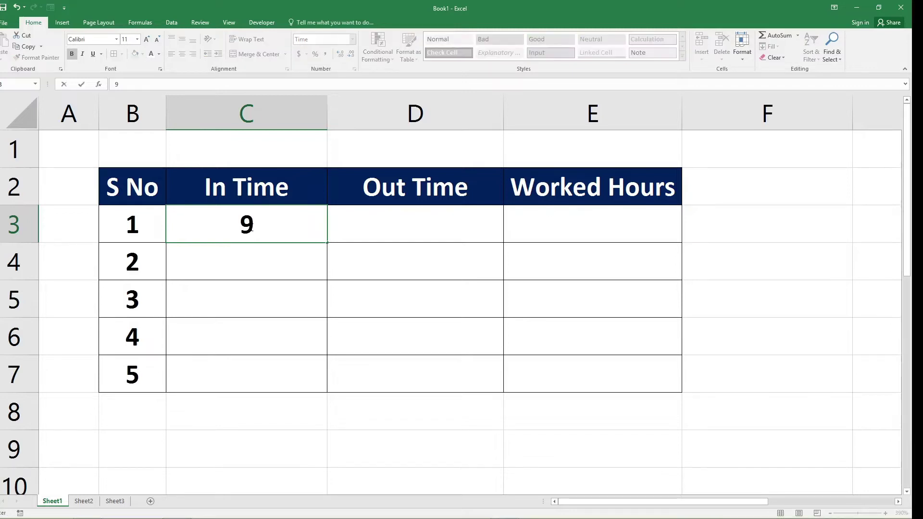
text(;)
key(BackSpace)
text(:)
text(00)
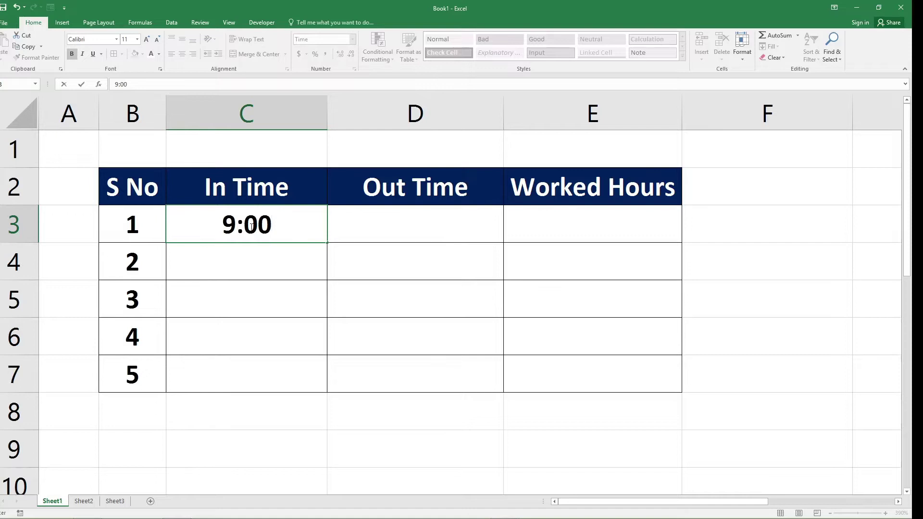
key(Return)
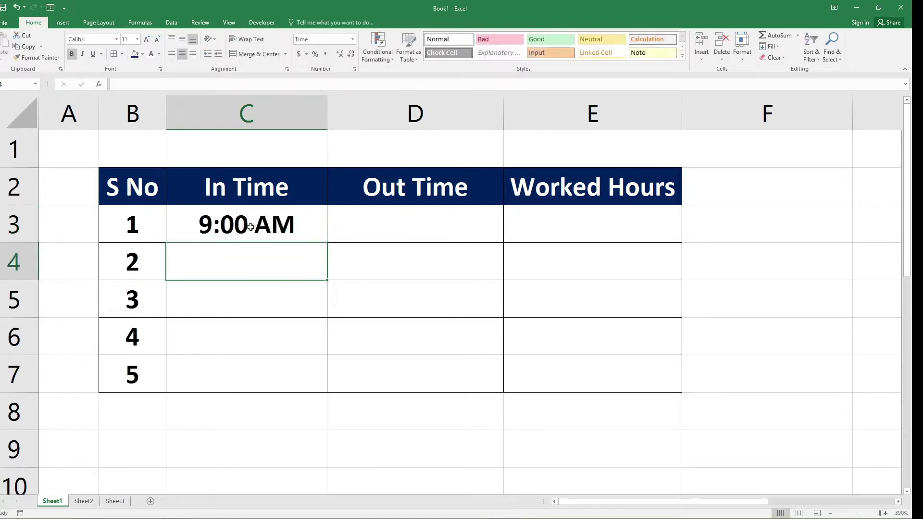
text(8)
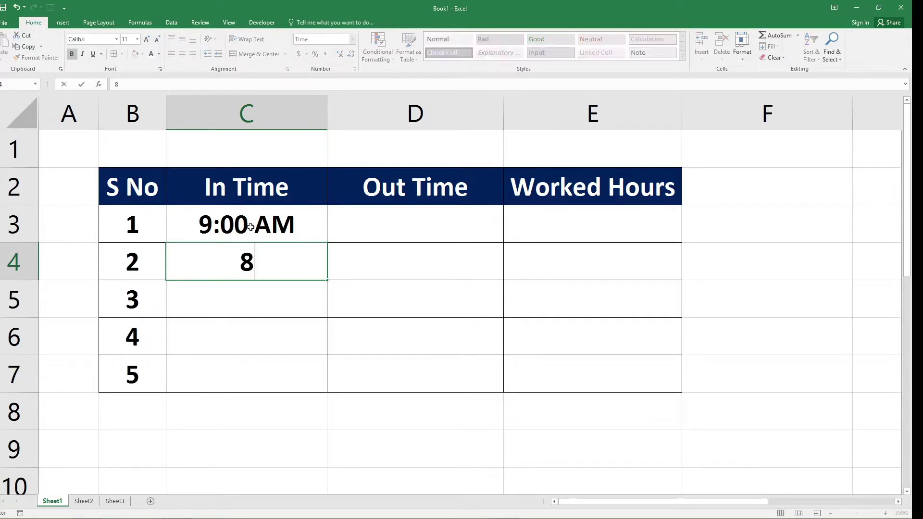
text(:)
text(00)
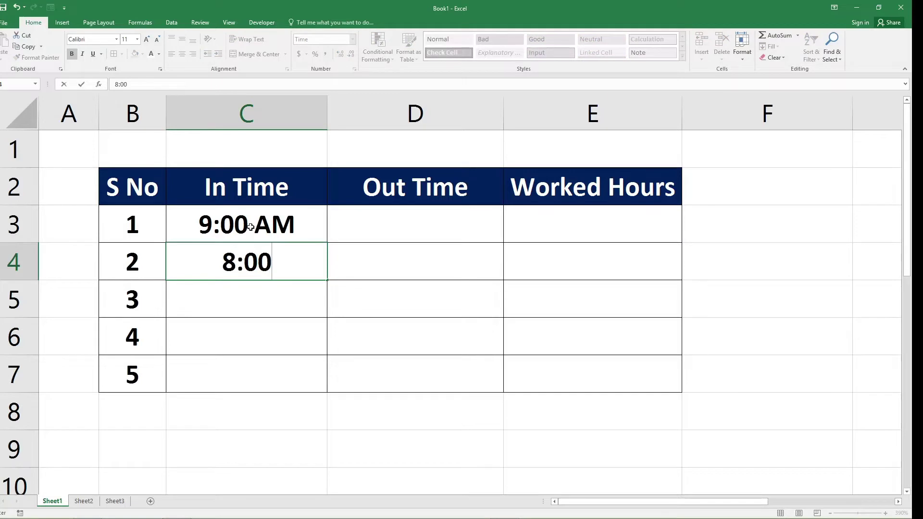
key(Return)
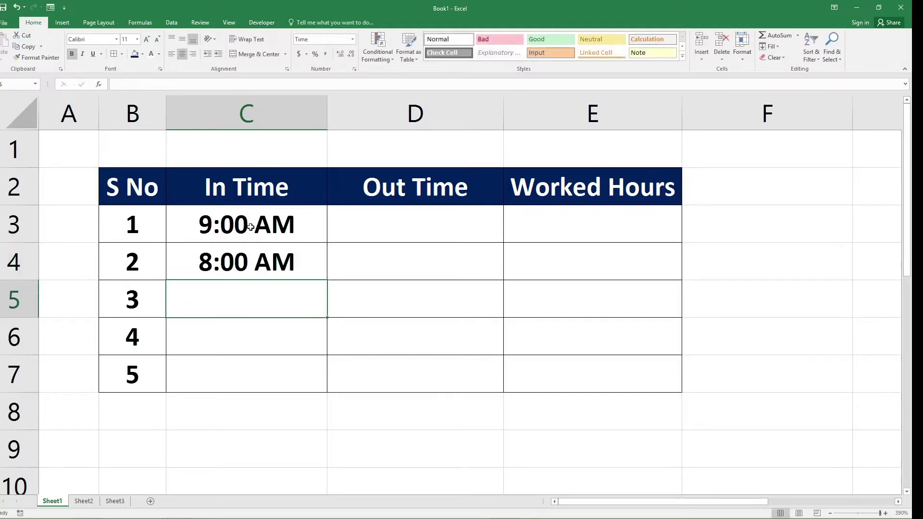
Step: Enter the remaining In Times 6:00, 4:00 AM and 9:00 in C5:C7
text(6;)
key(BackSpace)
text(:)
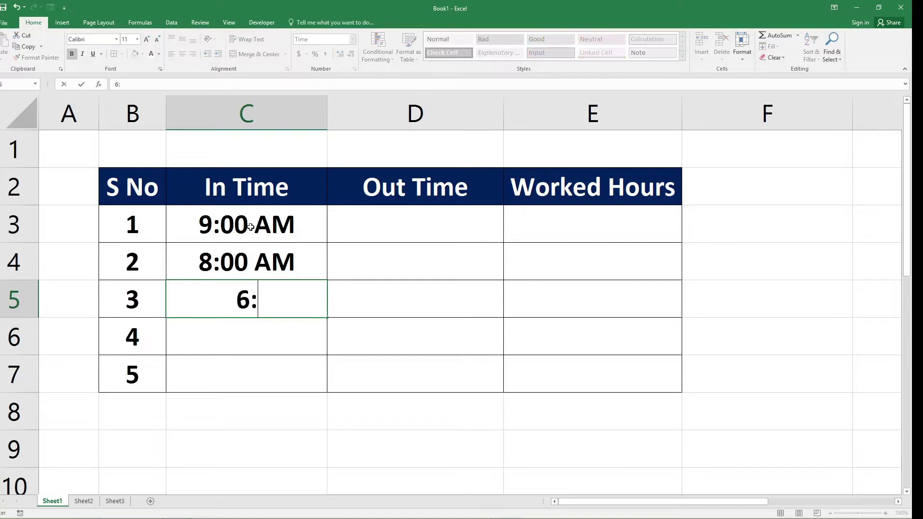
text(00)
key(Return)
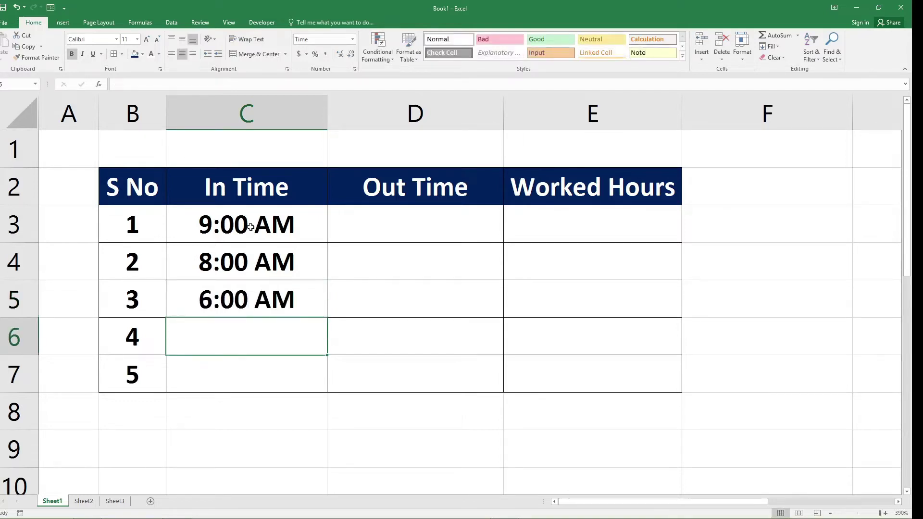
text($)
key(BackSpace)
text(4:)
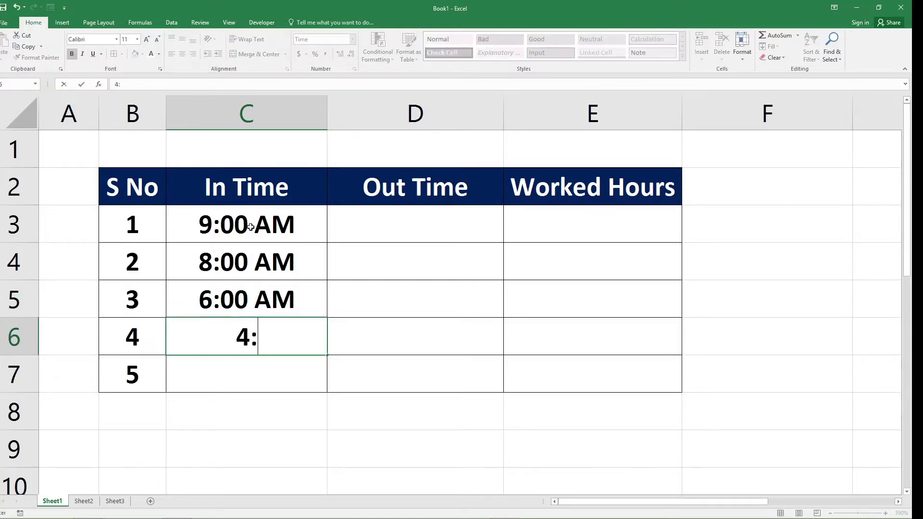
text(00 AM)
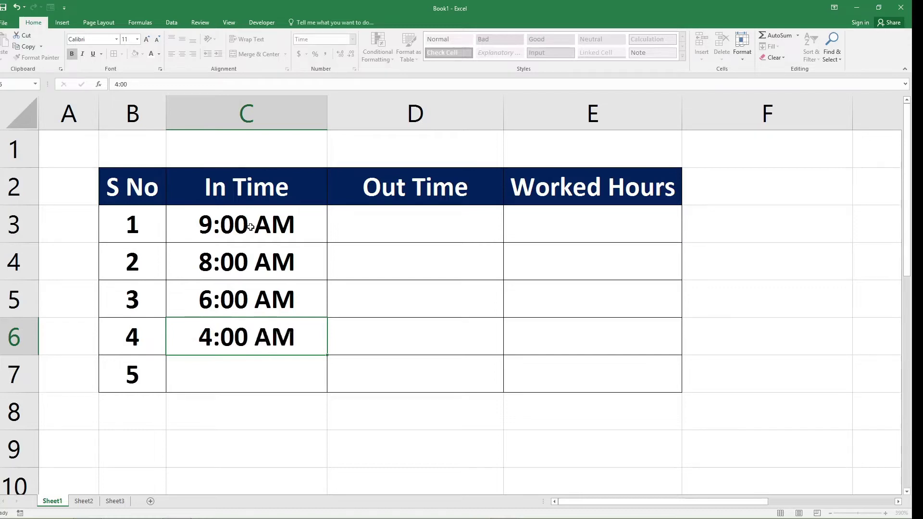
key(Return)
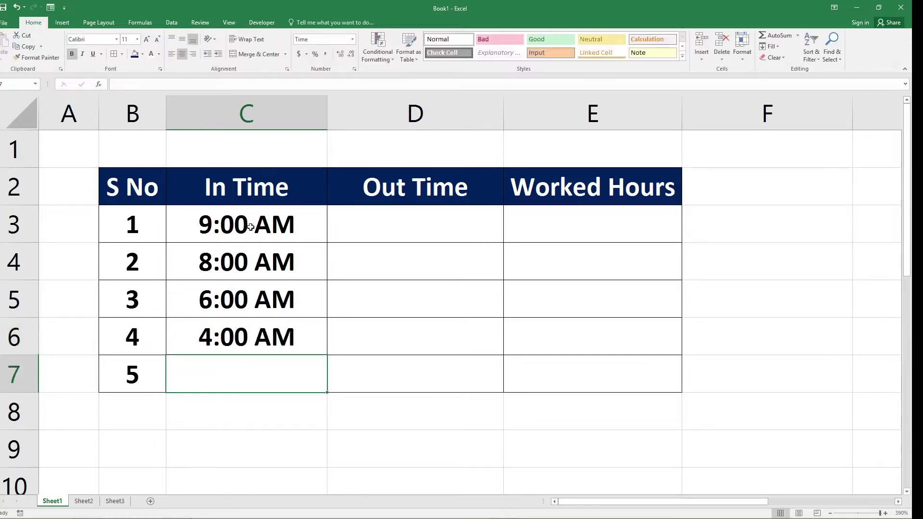
text(9)
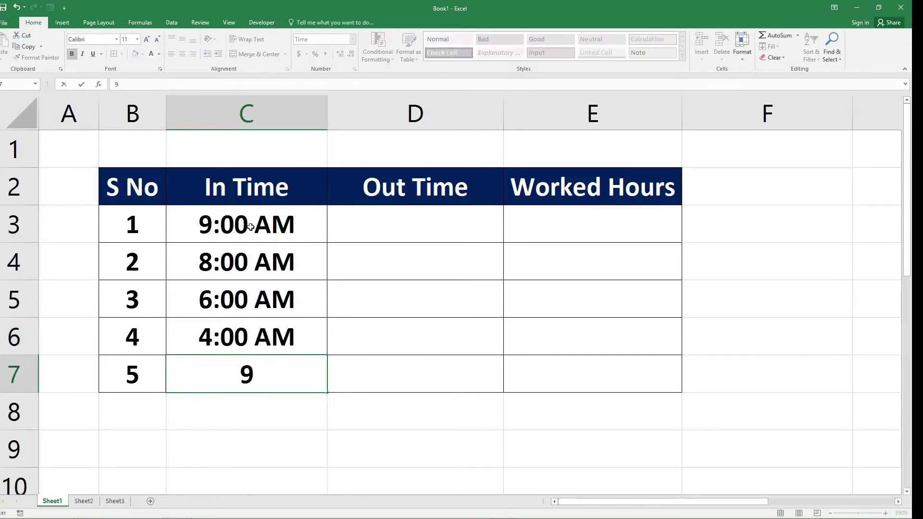
text(:)
text(00)
key(Tab)
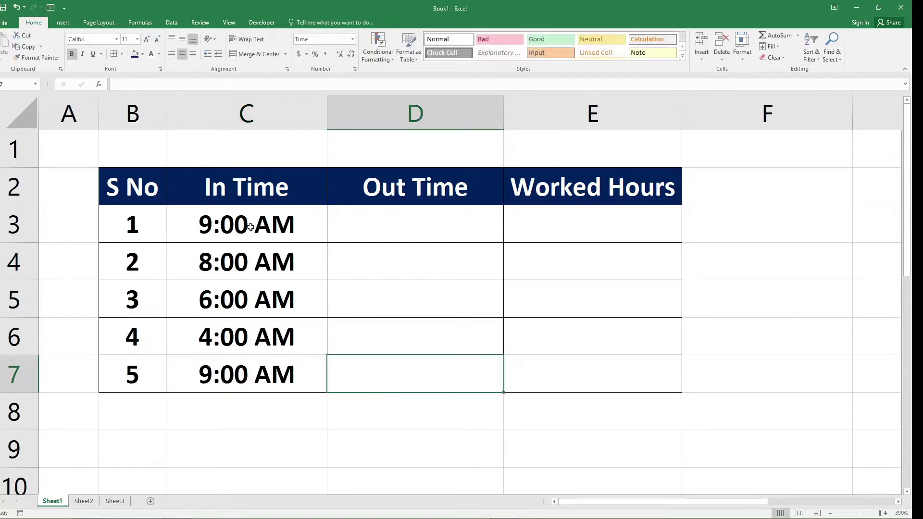
key(Up)
key(Up)
key(Up)
key(Up)
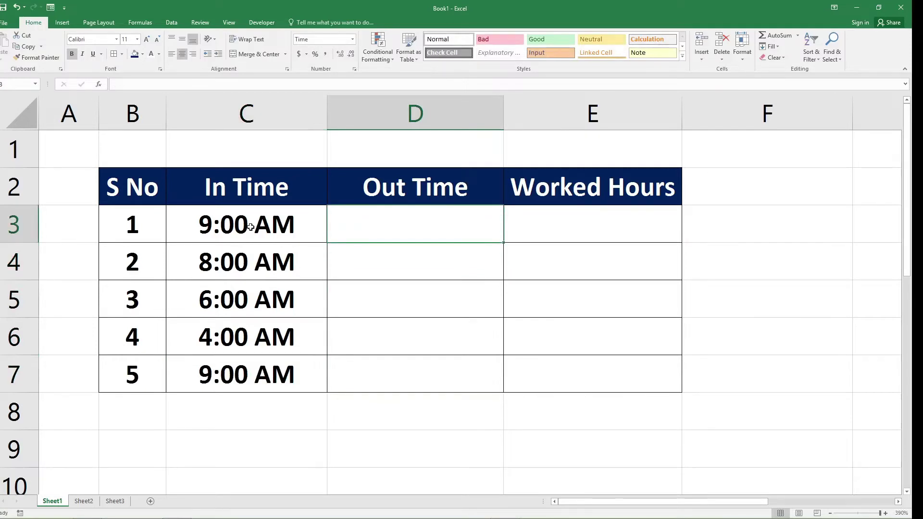
Step: Enter 6:00 in D3 and correct it to 6:00 PM
text(6:00)
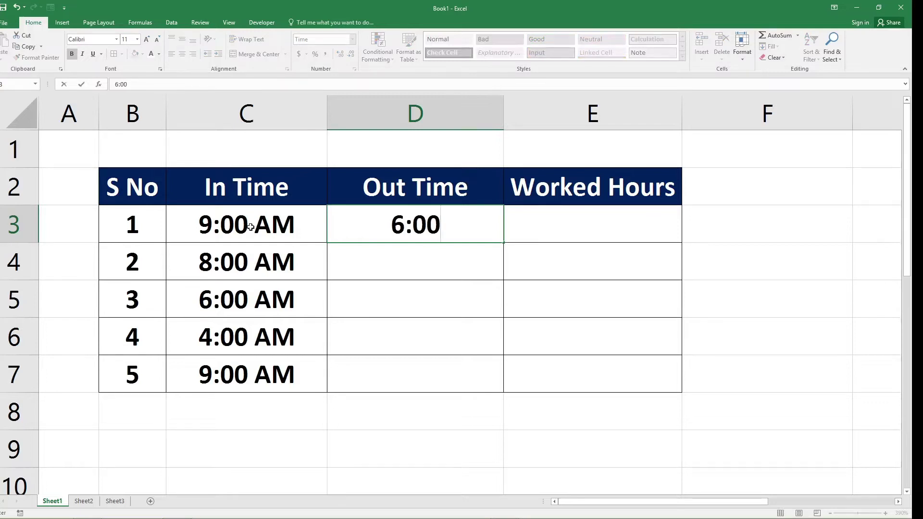
key(Return)
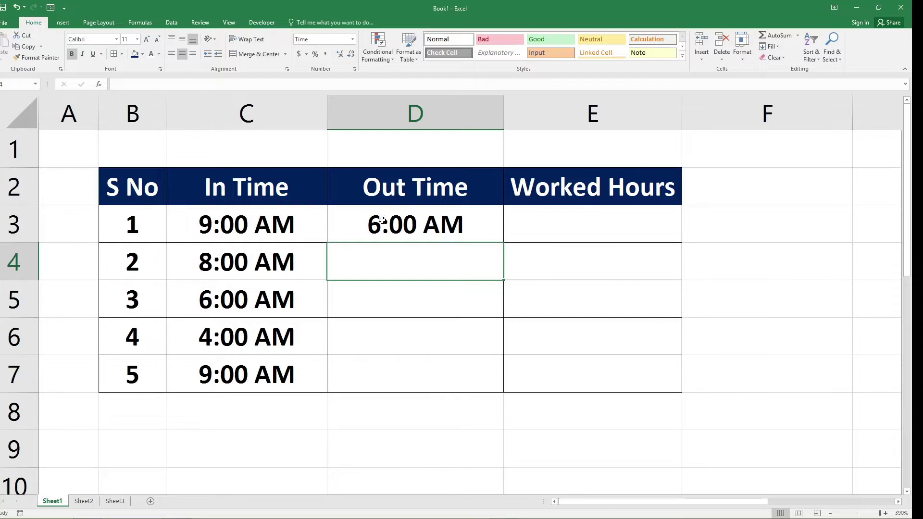
click(453, 223)
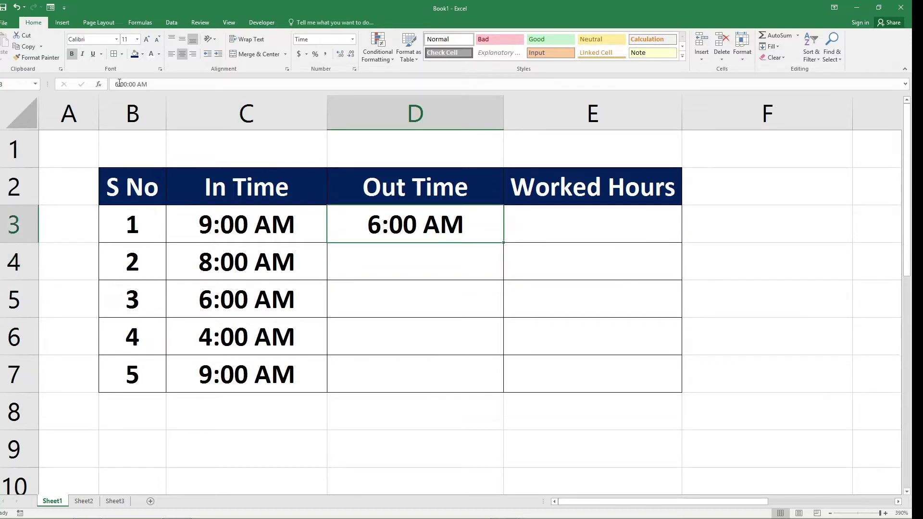
click(154, 82)
key(BackSpace)
key(BackSpace)
key(BackSpace)
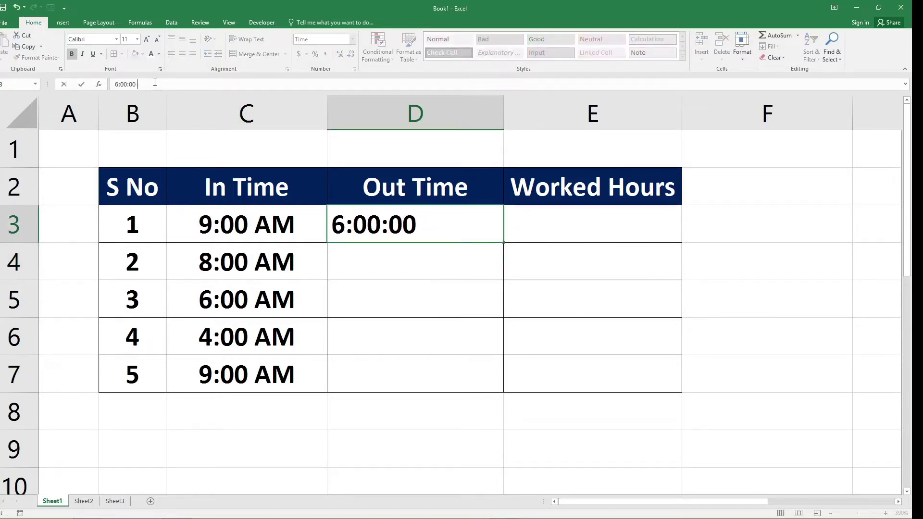
text(p)
key(BackSpace)
key(BackSpace)
text(PM)
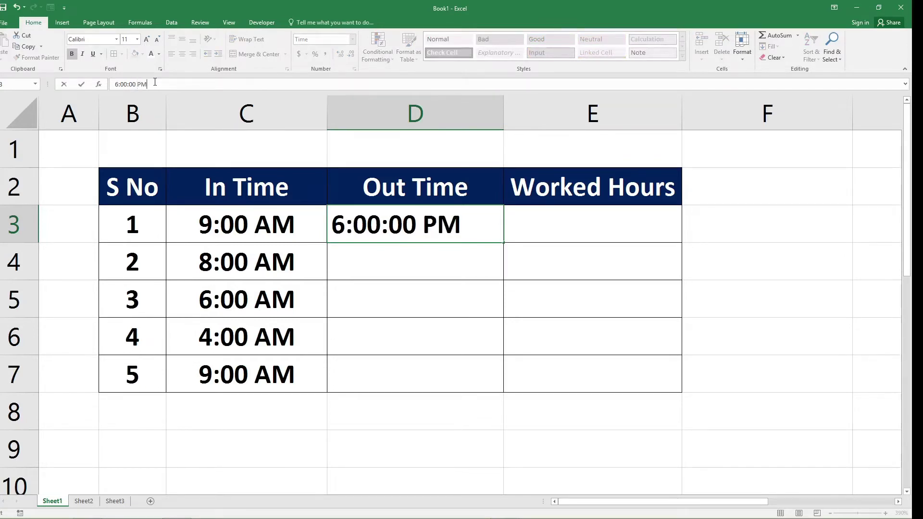
click(426, 251)
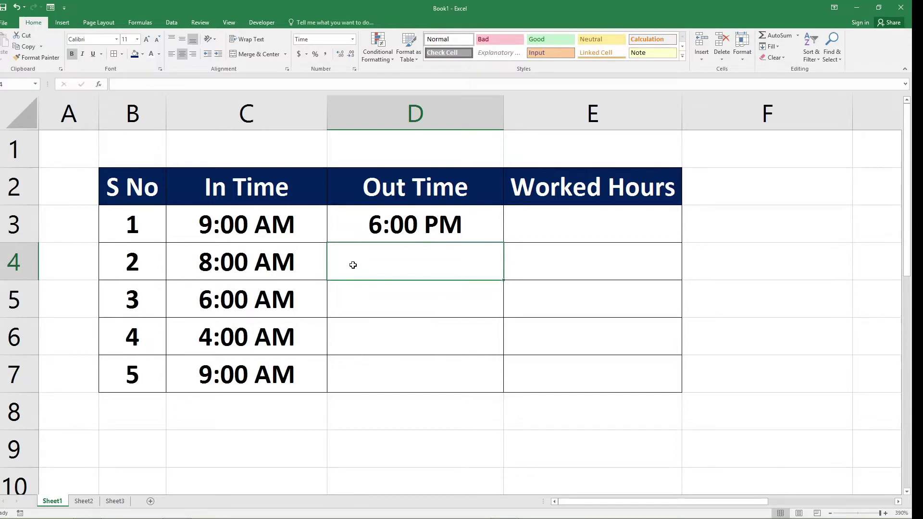
Step: Enter 7:00 AM in D4 and change the In Times in C5 and C7 to PM
text(7)
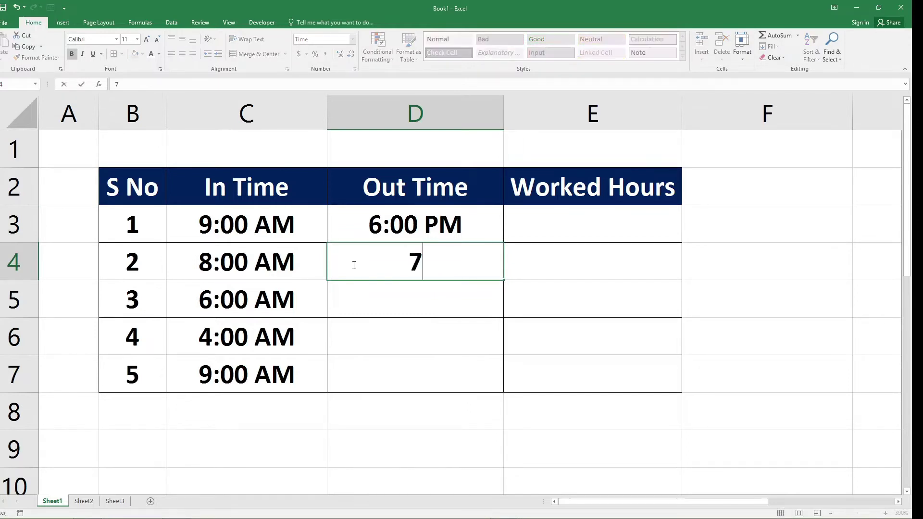
text(:)
text(00)
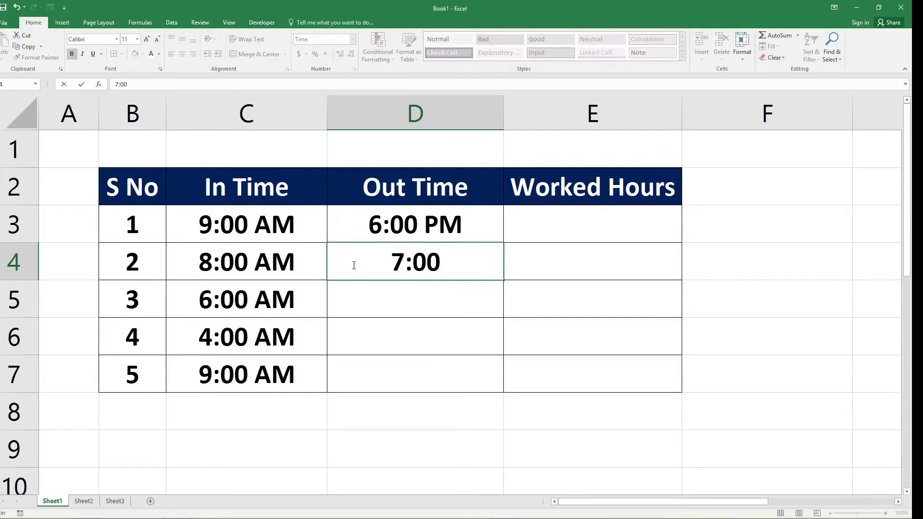
text( AM)
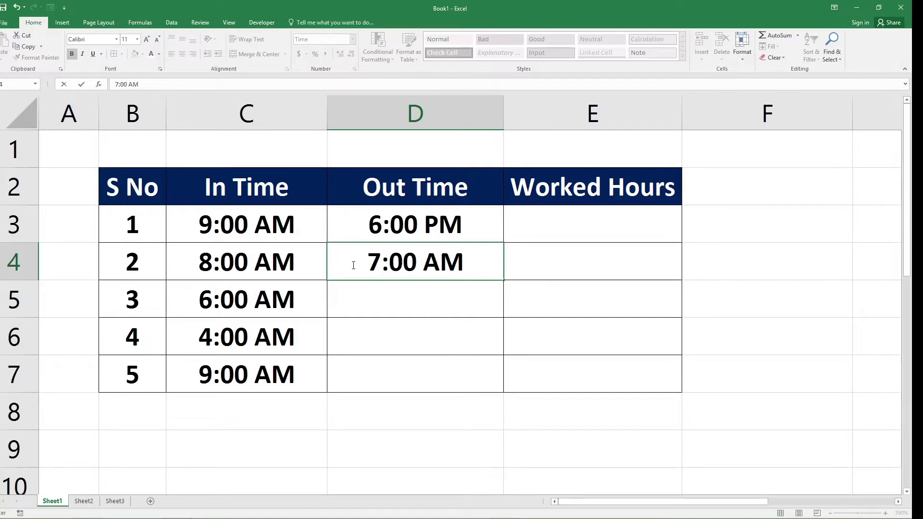
click(268, 298)
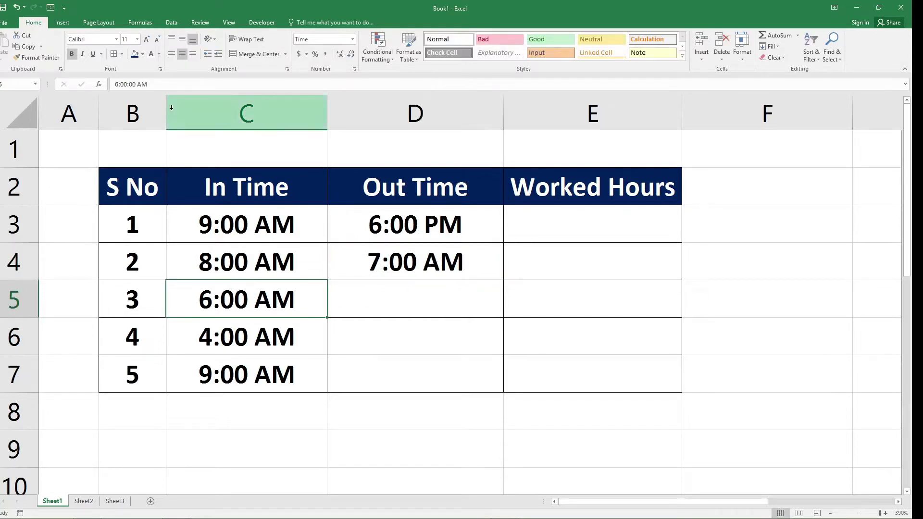
click(157, 84)
key(BackSpace)
key(BackSpace)
key(BackSpace)
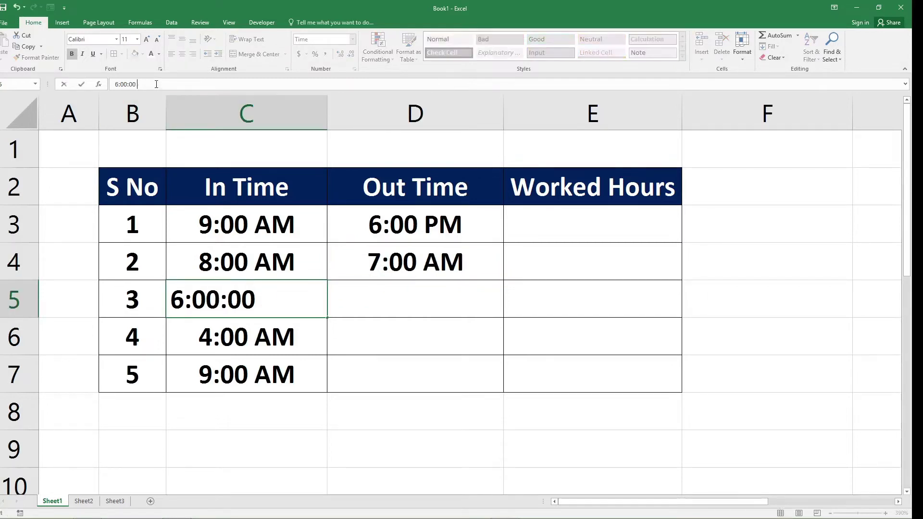
text( PM)
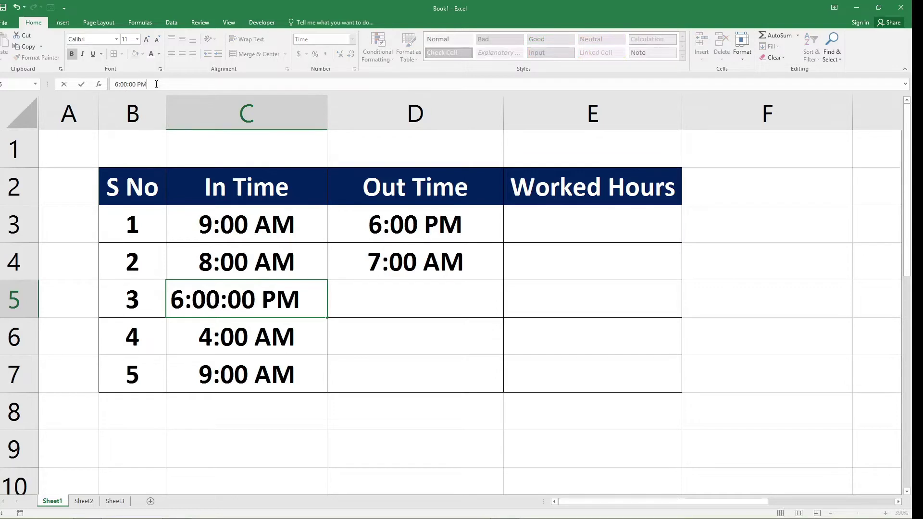
click(317, 360)
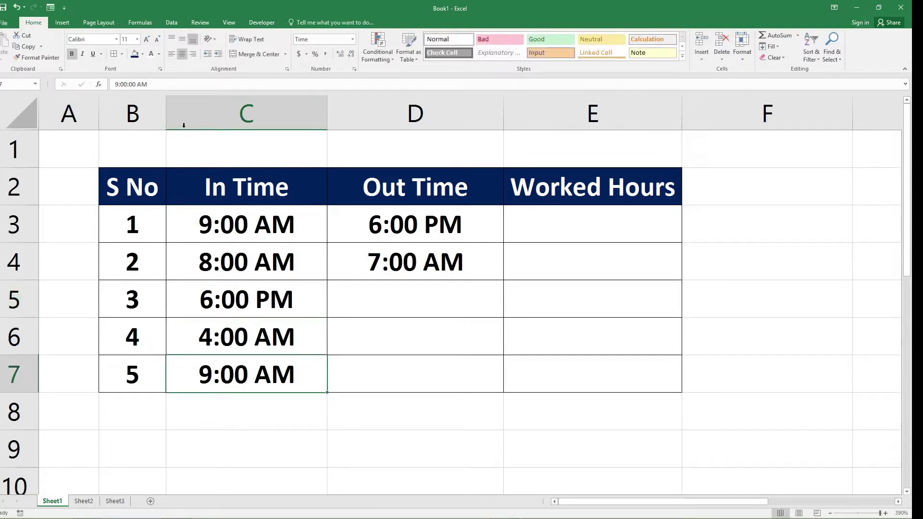
click(160, 85)
key(BackSpace)
key(BackSpace)
key(BackSpace)
text(PM)
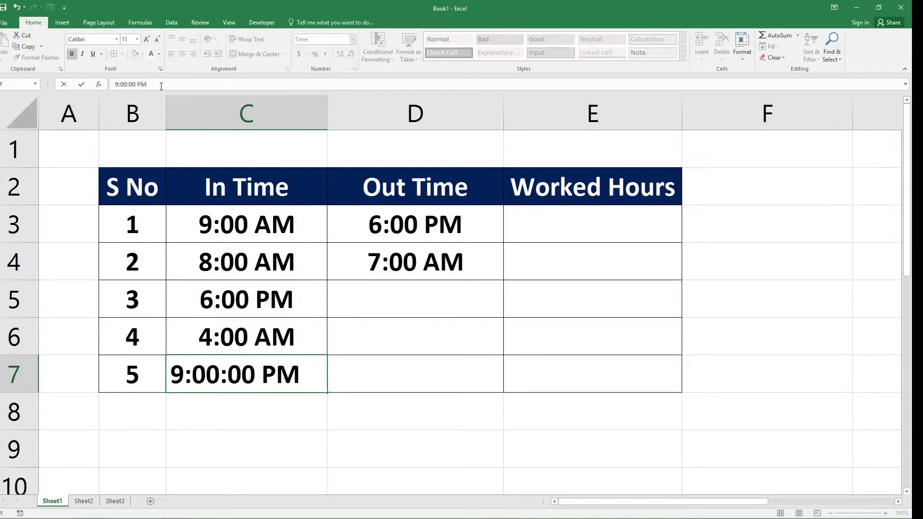
click(449, 299)
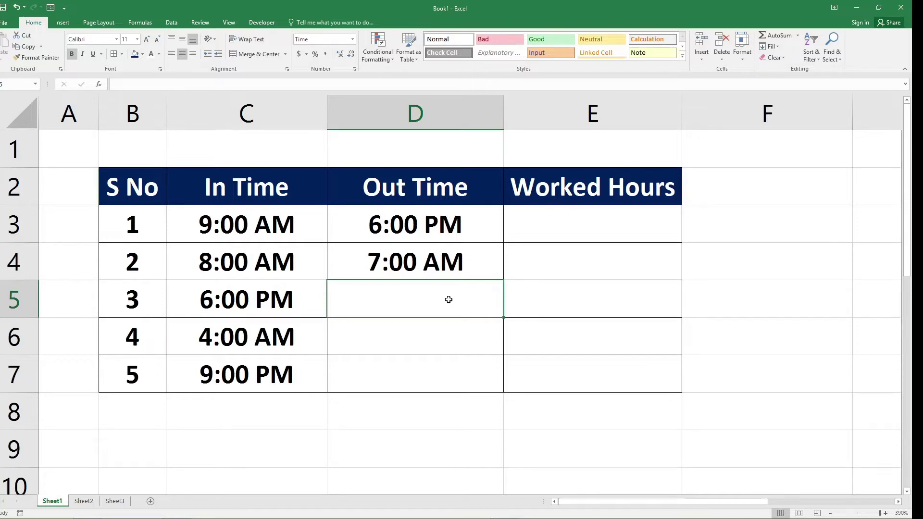
Step: Enter 5:00 AM in D5 and correct D4 to 7:00 PM
text(5:)
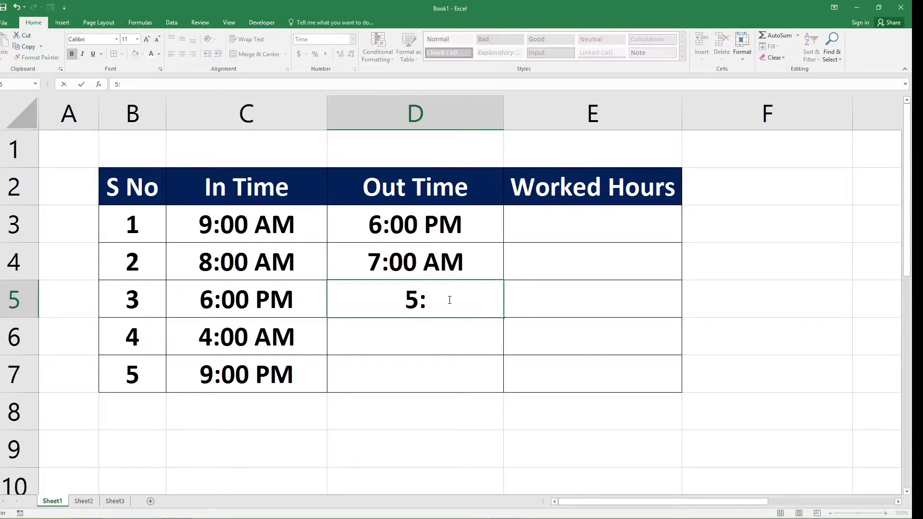
text(00)
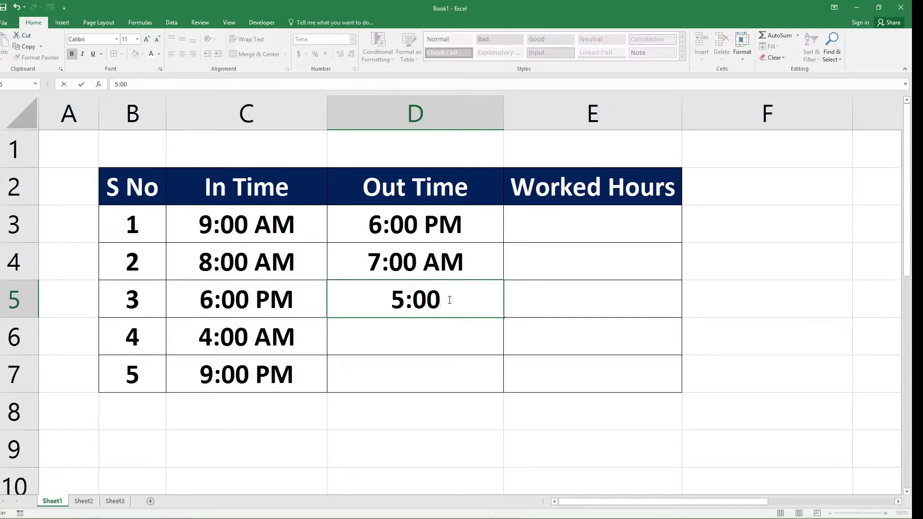
text( AM)
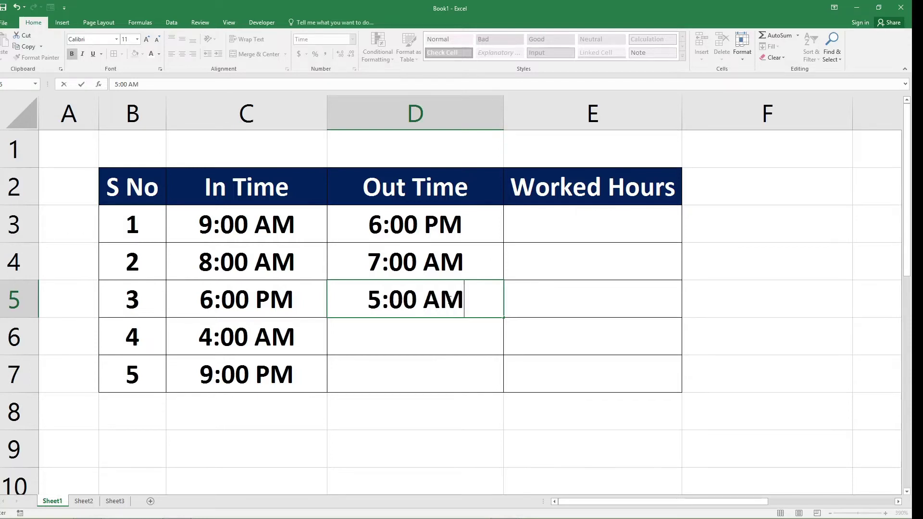
key(Left)
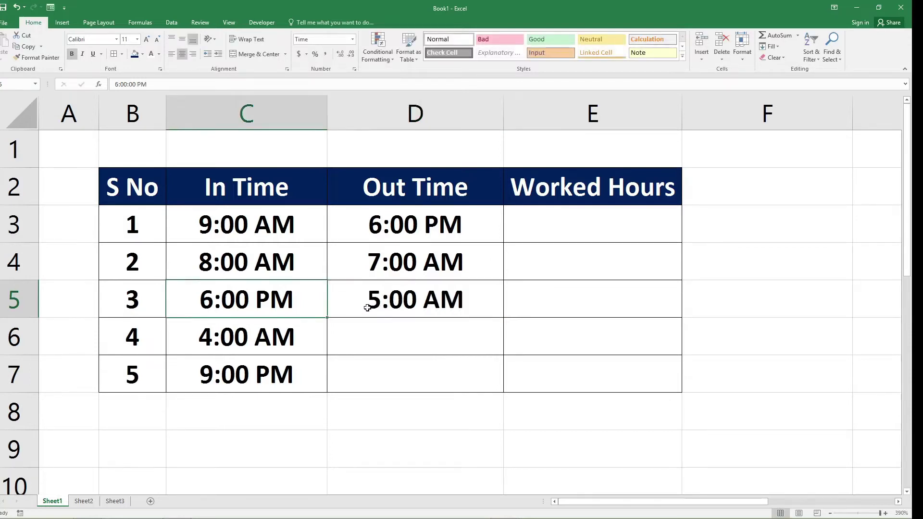
click(463, 264)
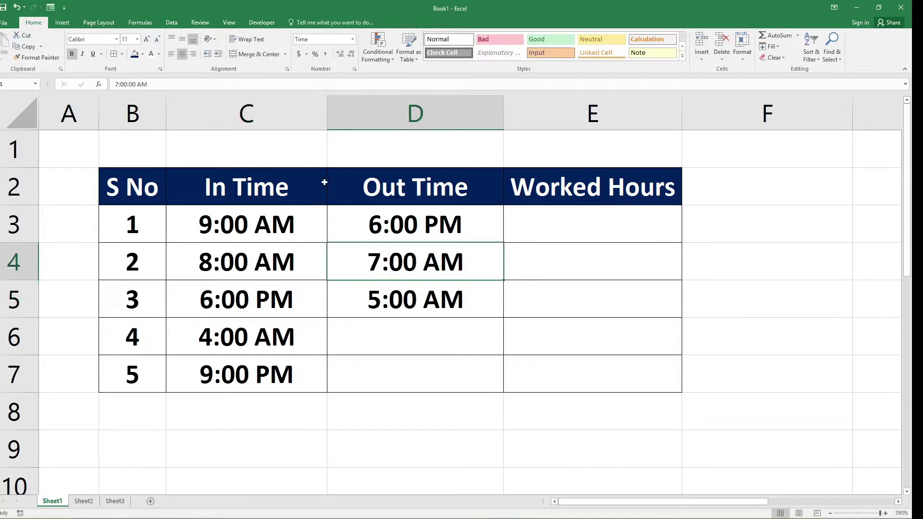
click(207, 86)
key(BackSpace)
key(BackSpace)
key(BackSpace)
text(PM)
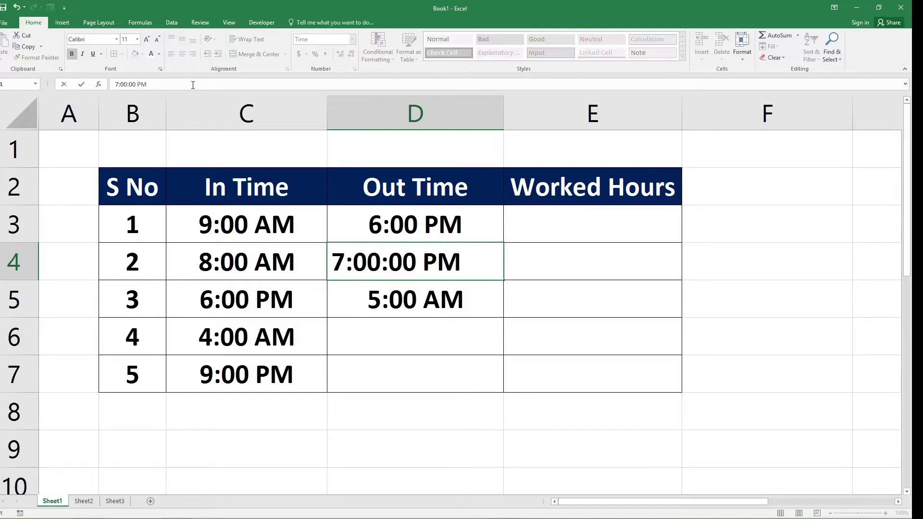
click(392, 349)
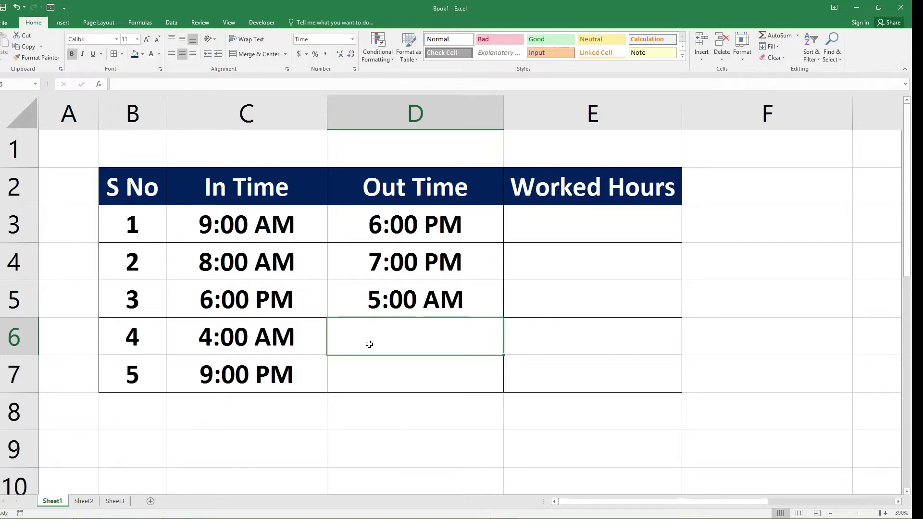
Step: Enter 7:00 PM in D6 and 7:00 AM in D7
text(&)
key(BackSpace)
text(7:)
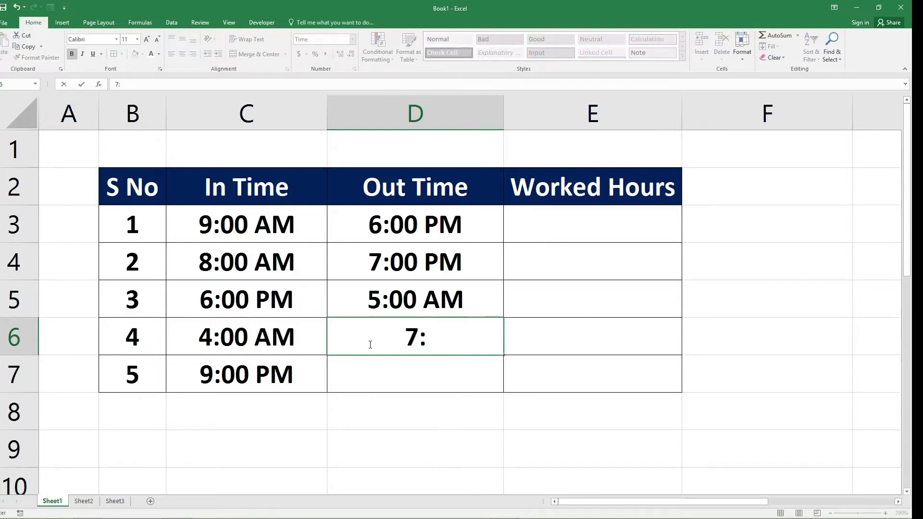
text(00)
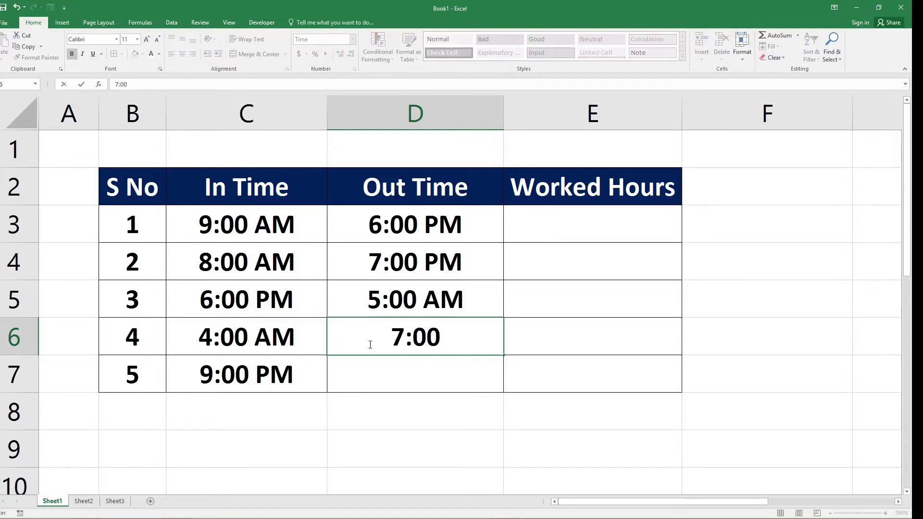
text( PM)
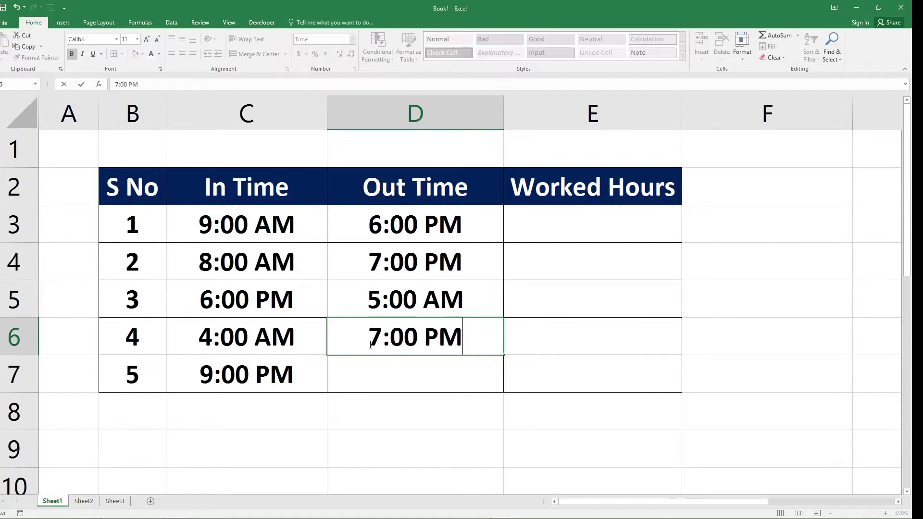
click(443, 377)
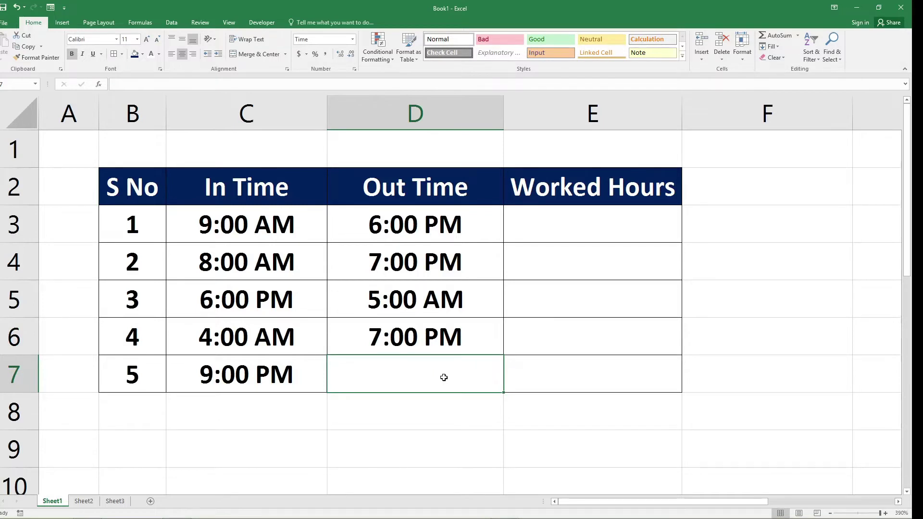
text(7:)
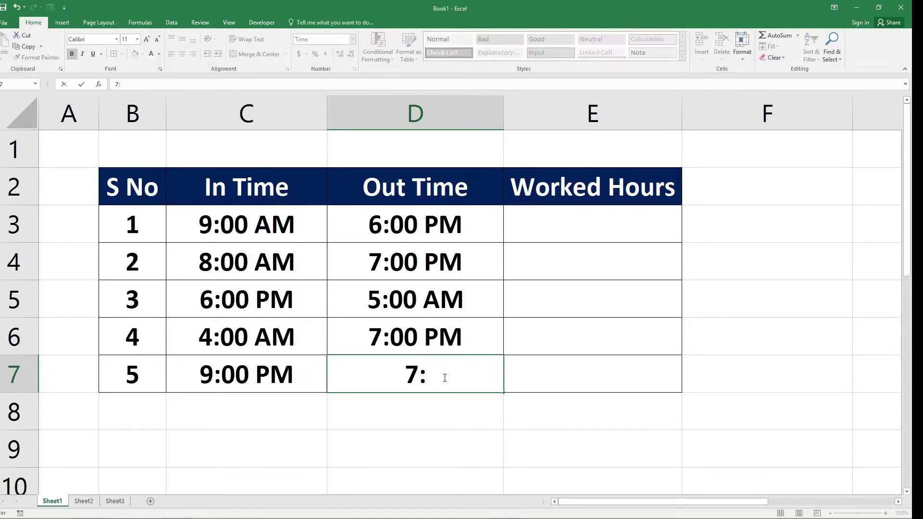
text(00)
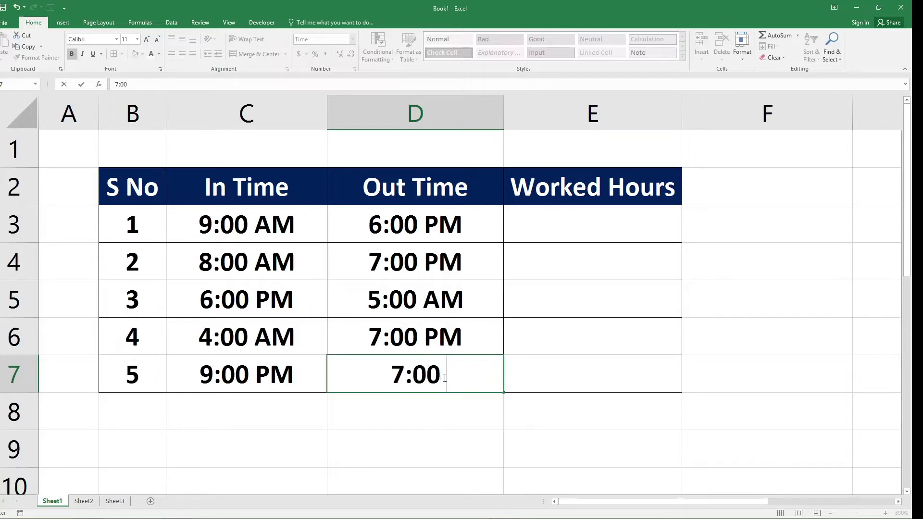
text( AM)
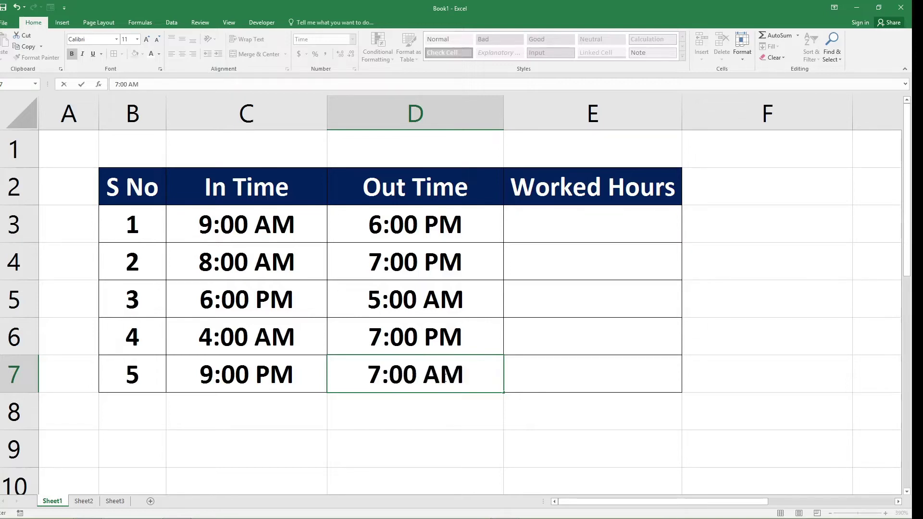
click(303, 445)
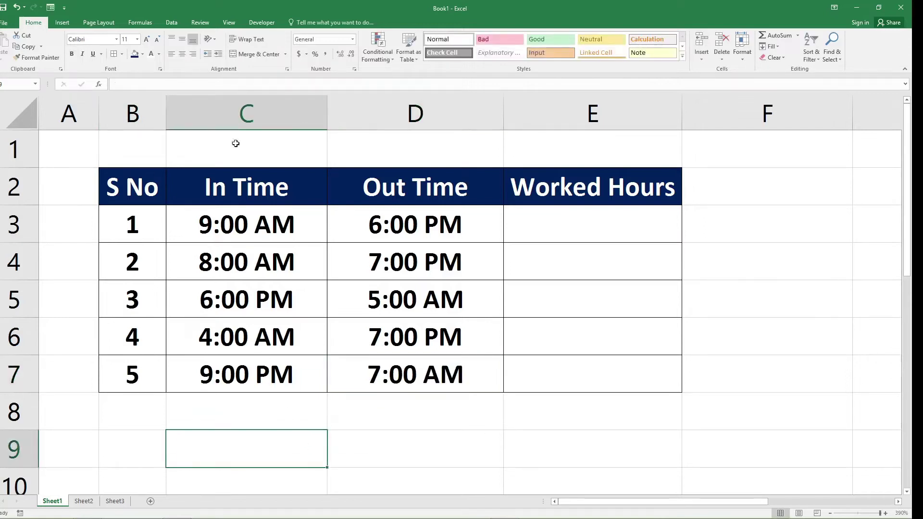
Step: Fill cell D9 with dark navy
click(420, 446)
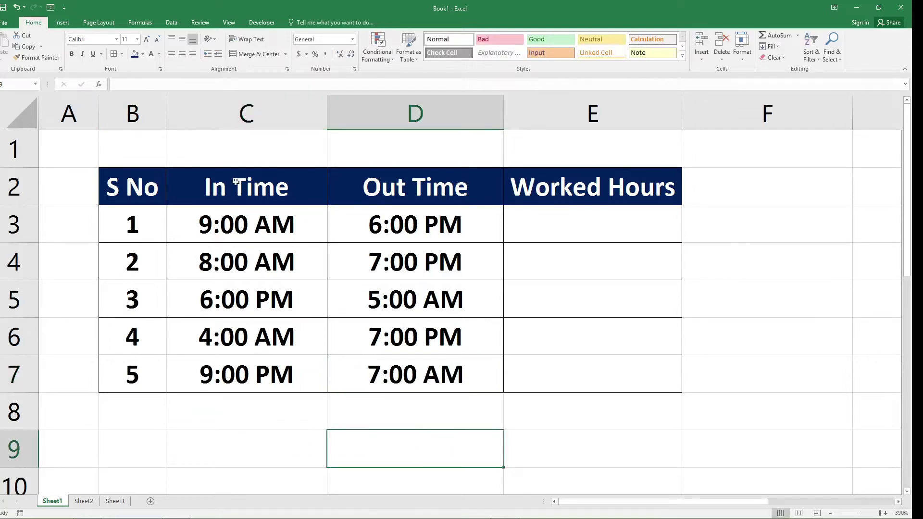
click(135, 54)
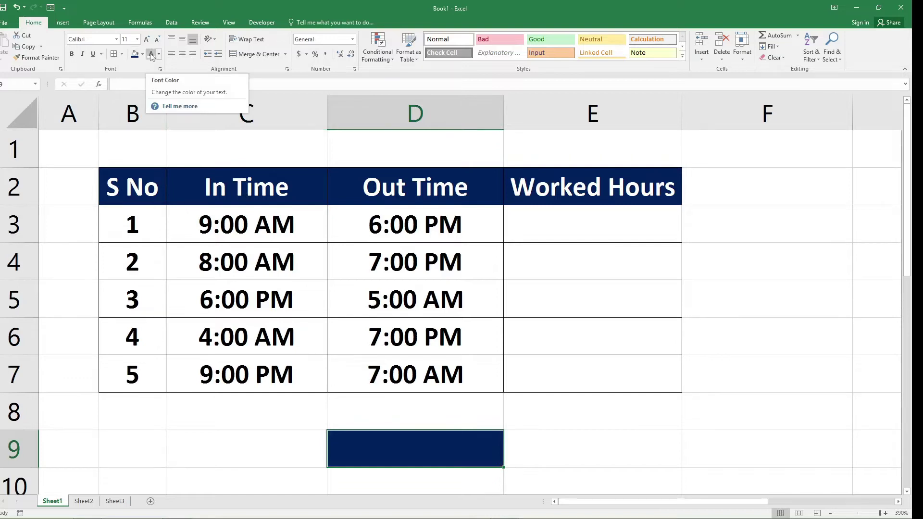
click(122, 54)
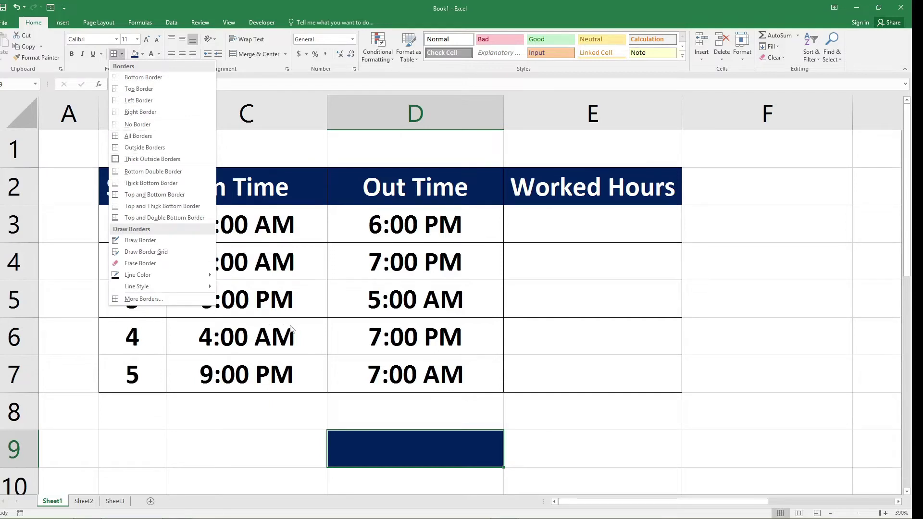
click(437, 446)
Step: Apply All Borders to the cells D9:E9
drag(443, 443, 531, 449)
click(569, 448)
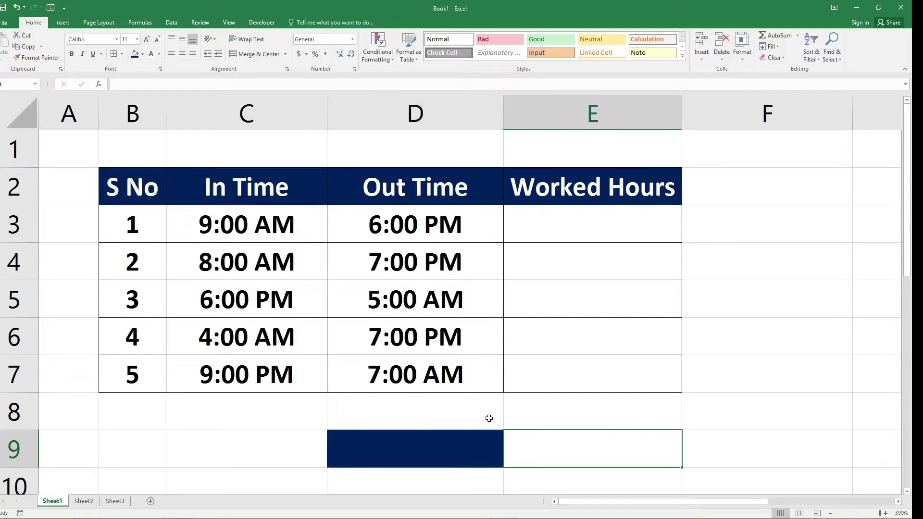
click(427, 437)
double_click(598, 449)
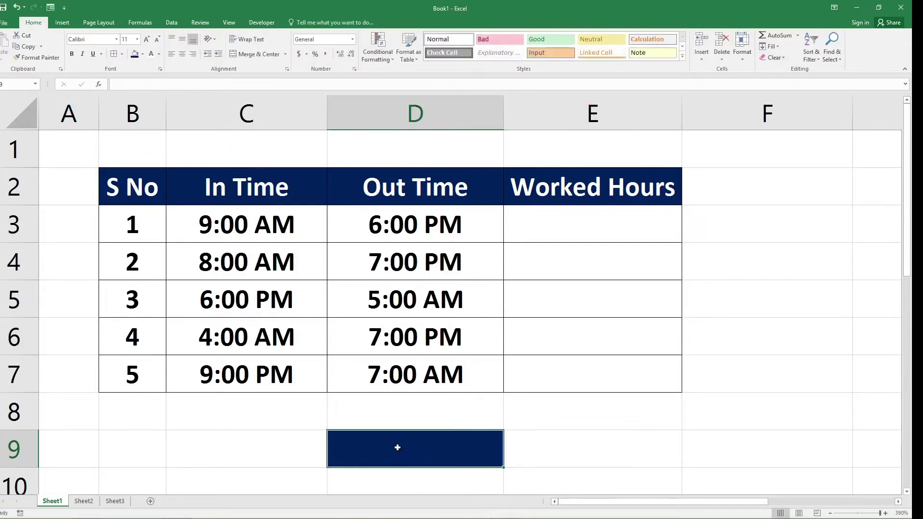
drag(408, 454, 556, 447)
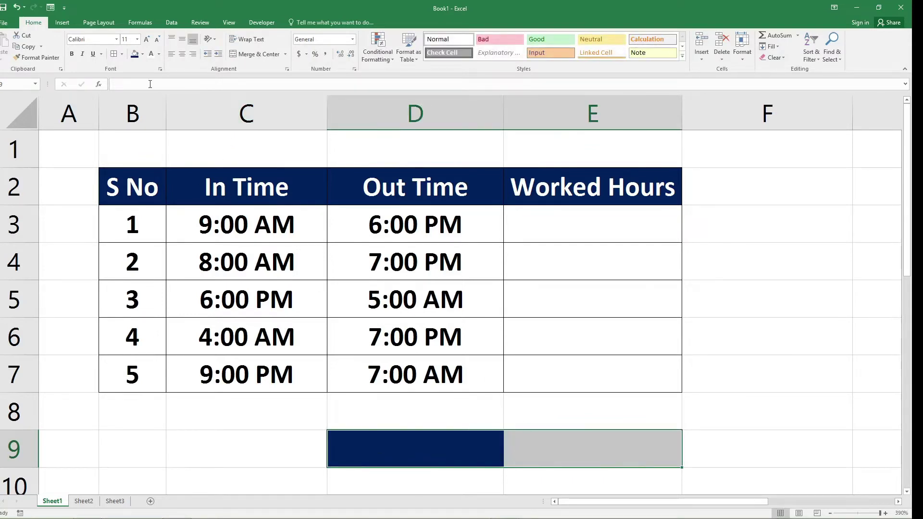
click(122, 54)
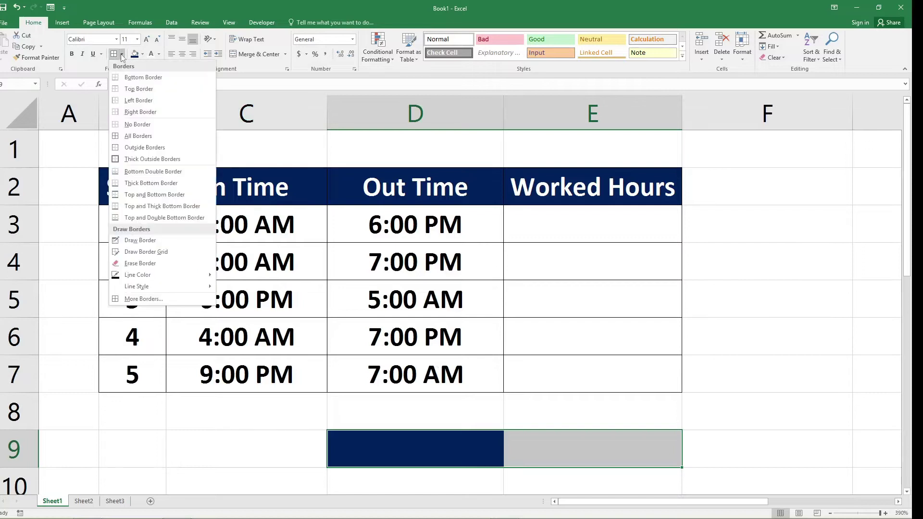
click(135, 137)
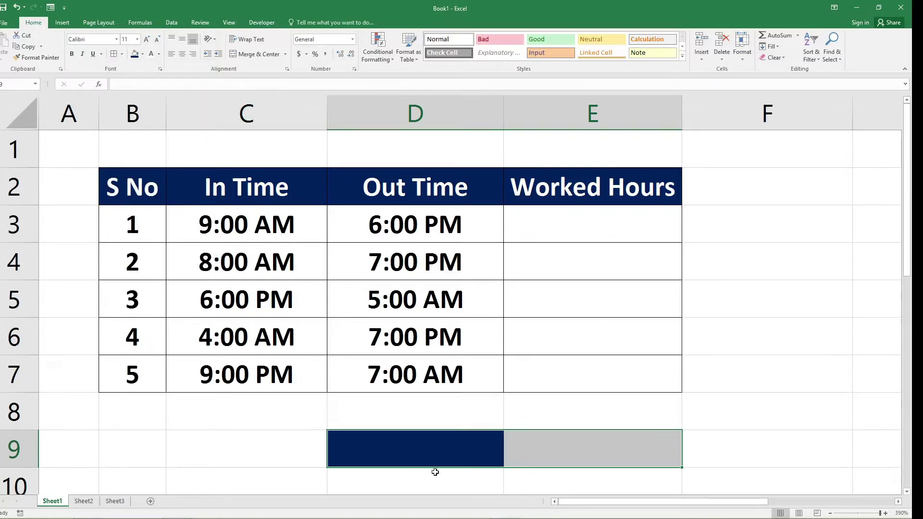
click(449, 458)
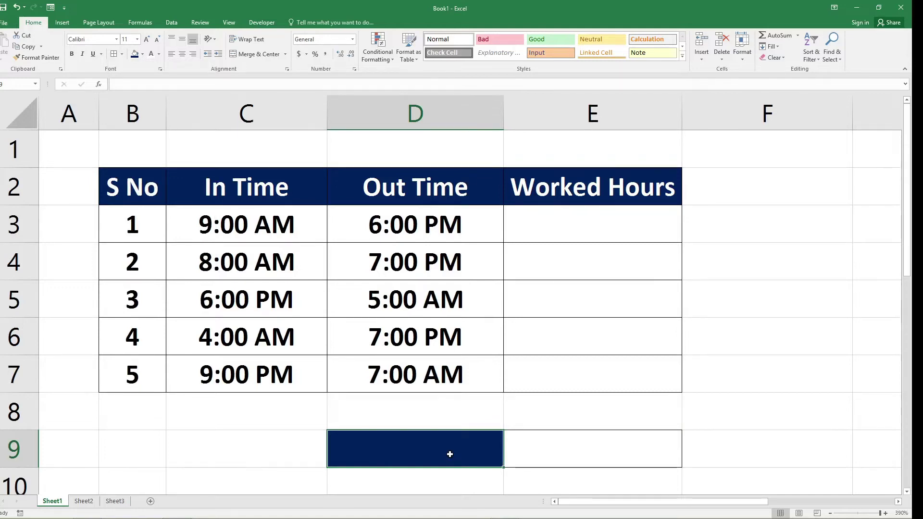
Step: Type 'Total Hours' in D9 and make D9:E9 bold and centred
text(T)
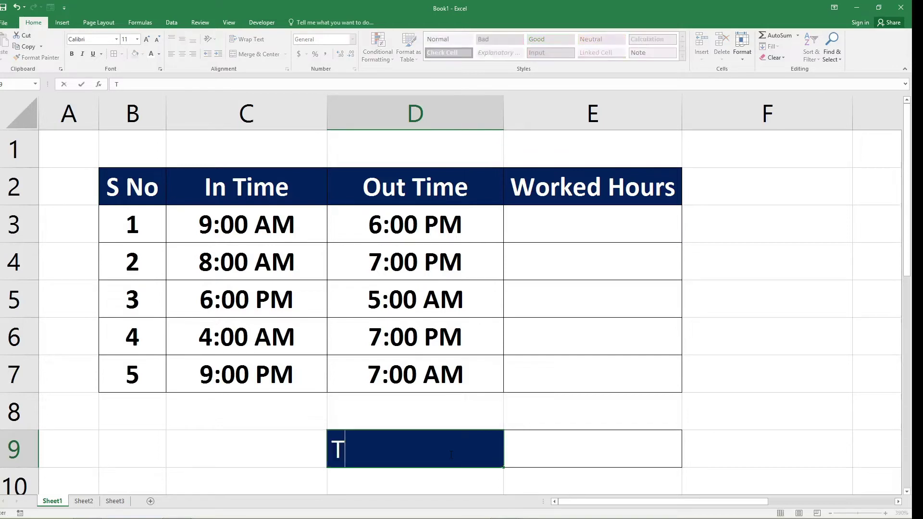
text(otal )
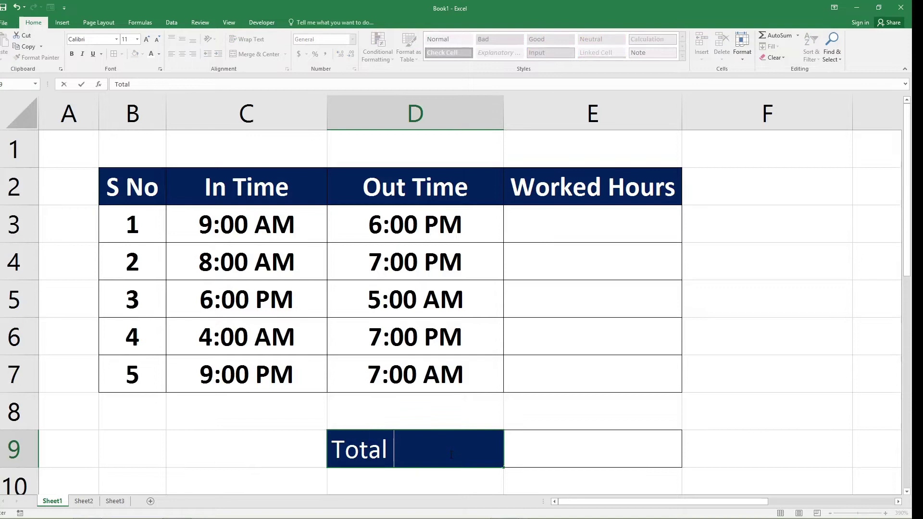
text(Hours)
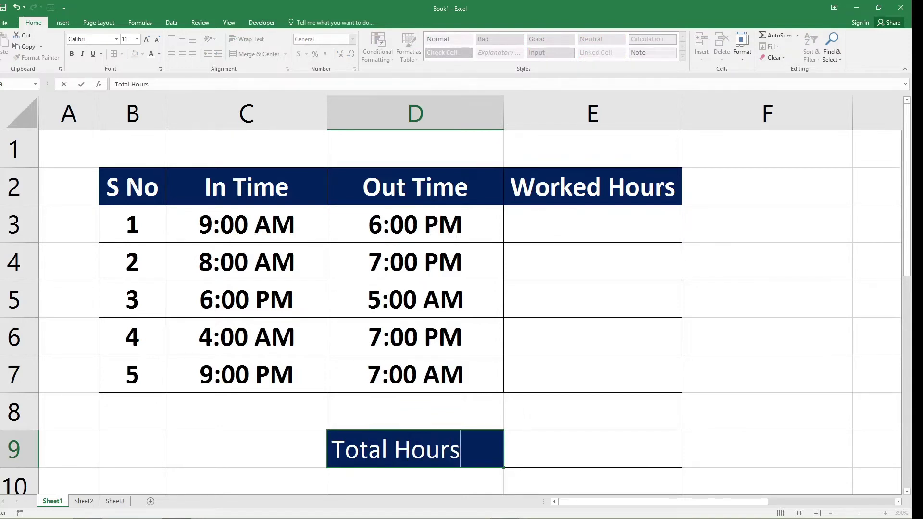
click(304, 435)
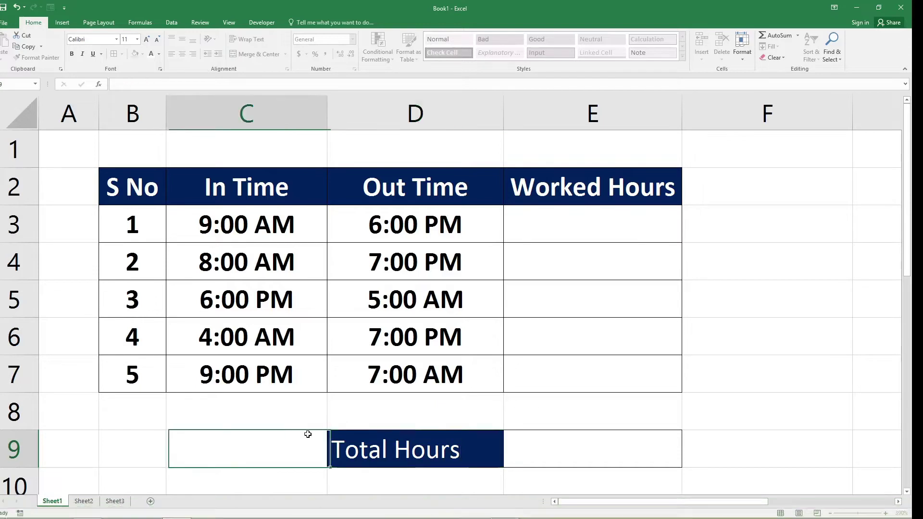
click(430, 449)
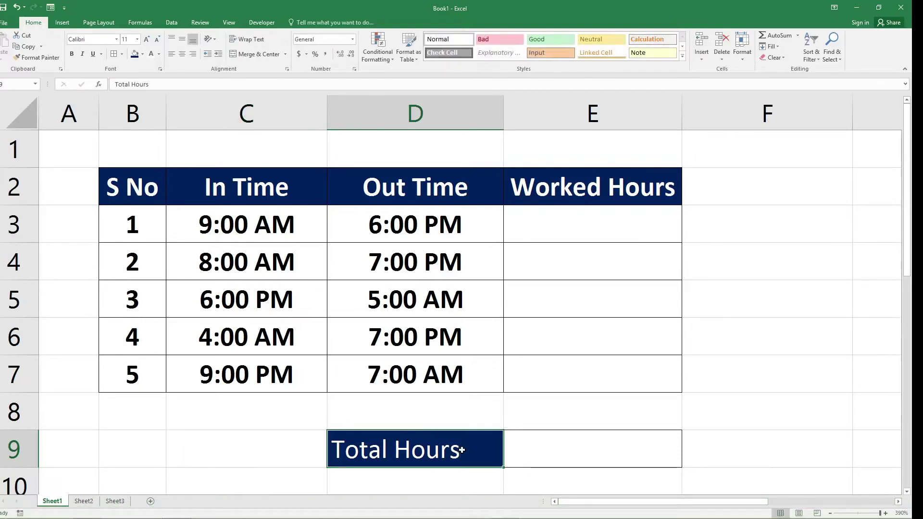
drag(462, 450, 555, 444)
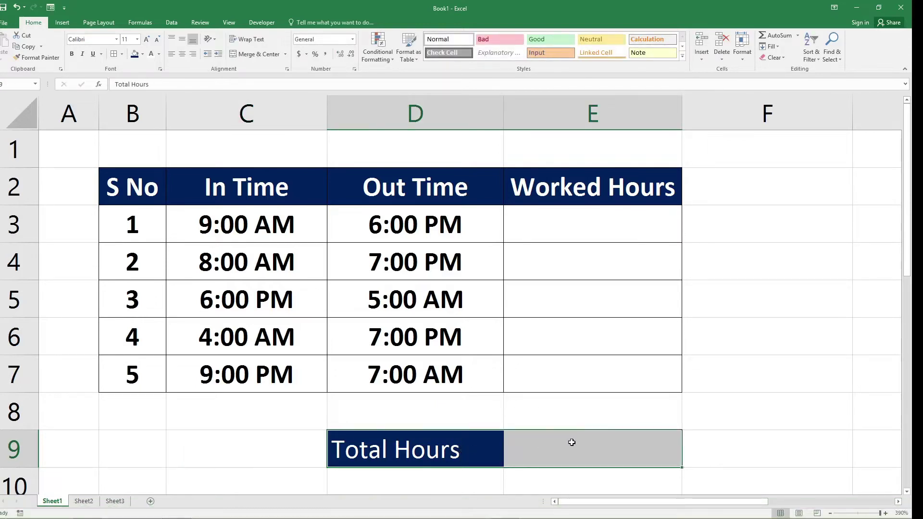
click(181, 54)
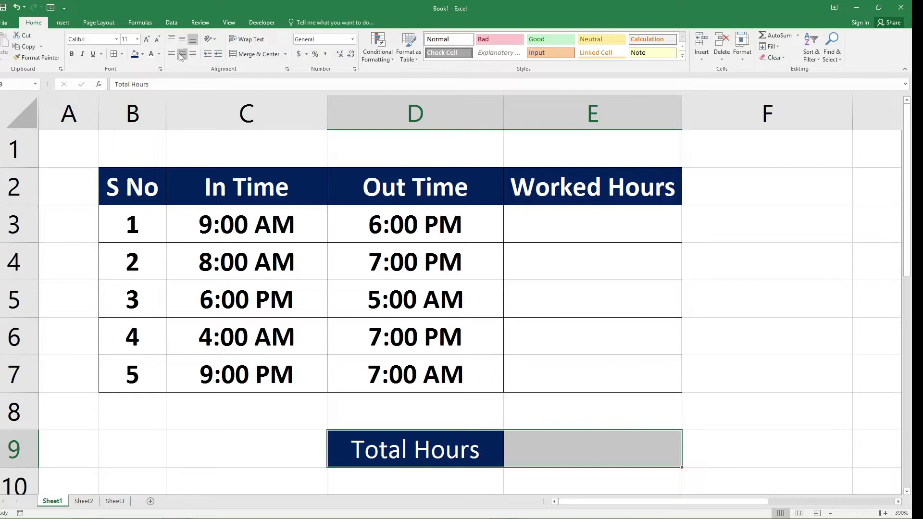
click(72, 53)
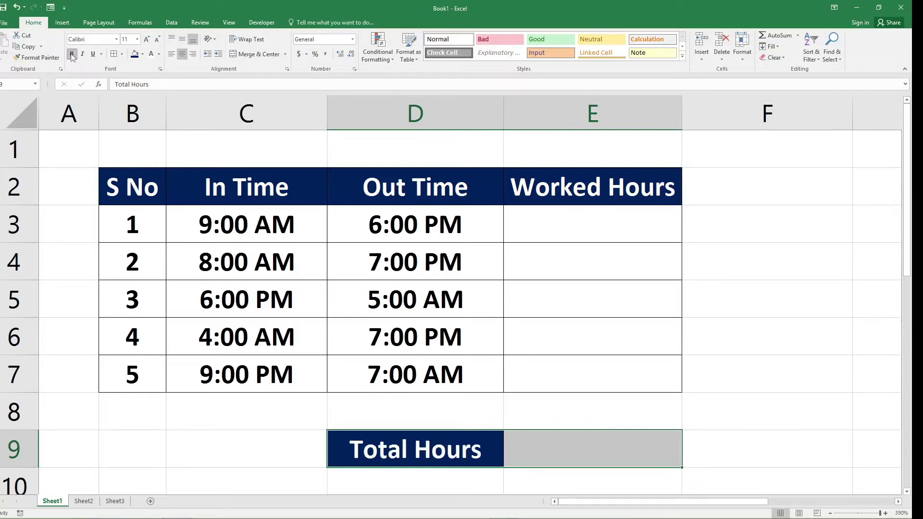
click(255, 404)
click(609, 225)
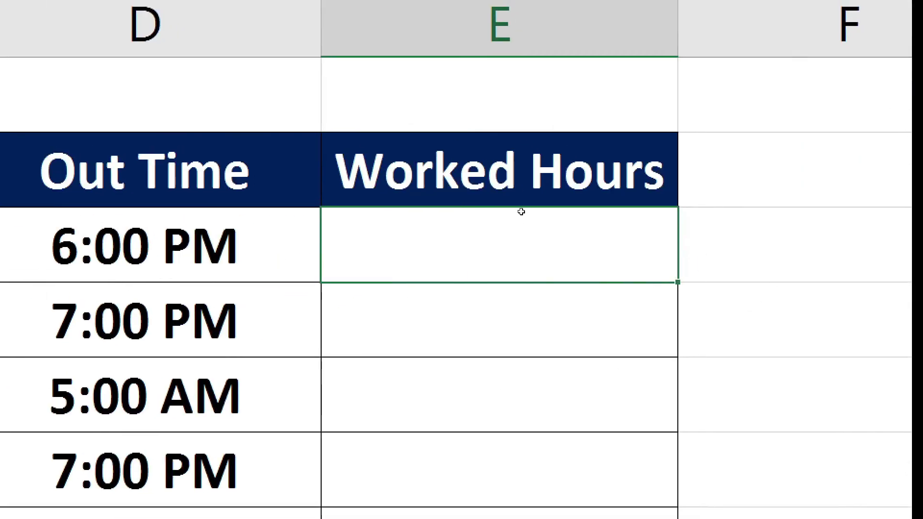
Step: In E3, start the formula =IF(D3>C3,D3-C3, for the normal-shift case
click(480, 287)
text(=-)
key(BackSpace)
key(BackSpace)
key(Up)
text(=)
text(if)
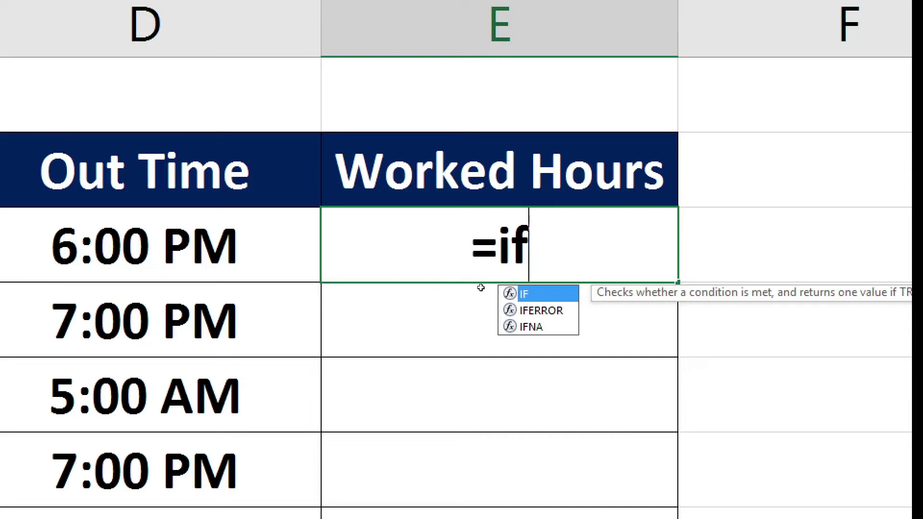
text(()
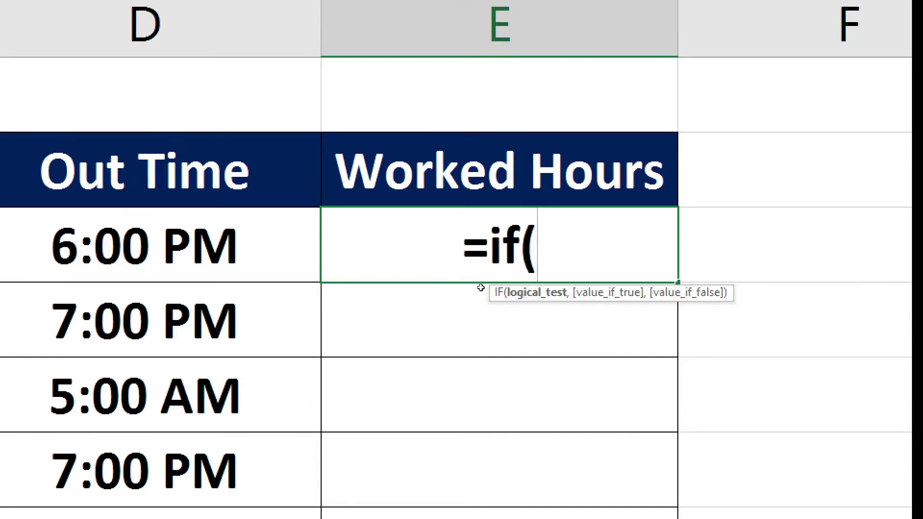
key(Left)
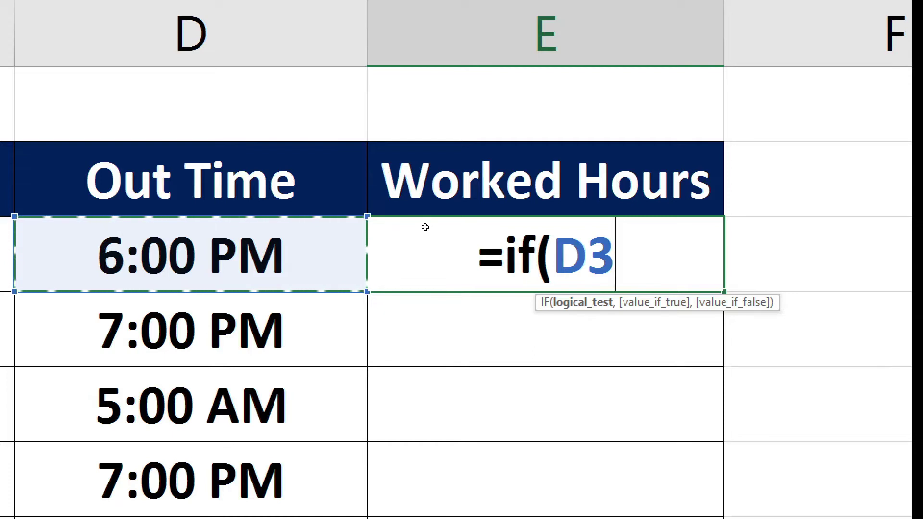
text(>)
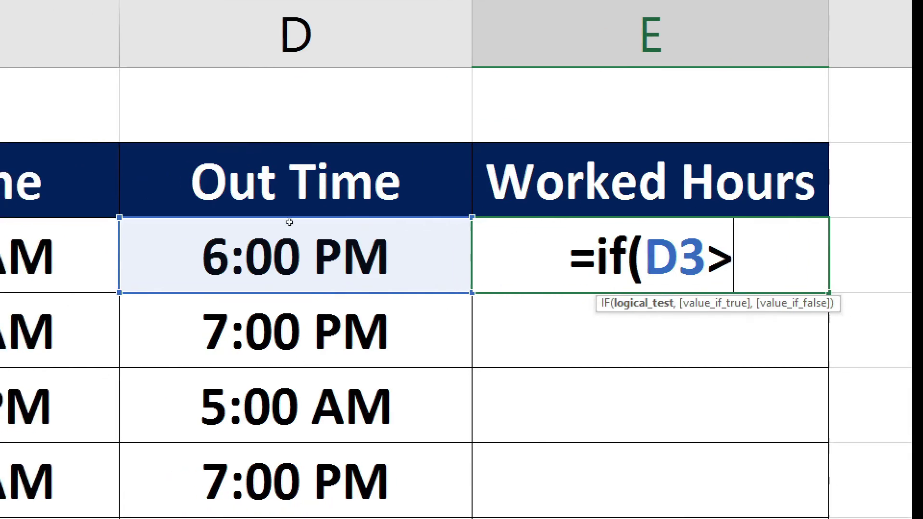
key(Left)
key(Left)
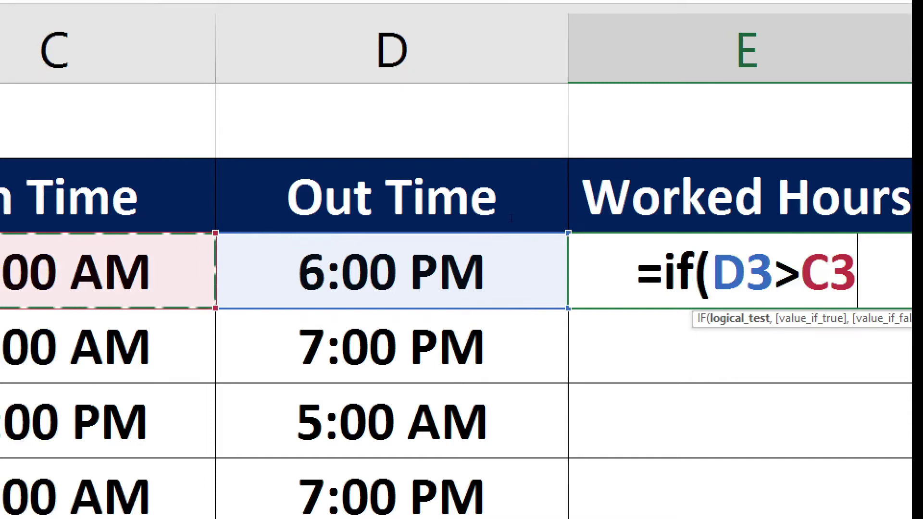
text(,)
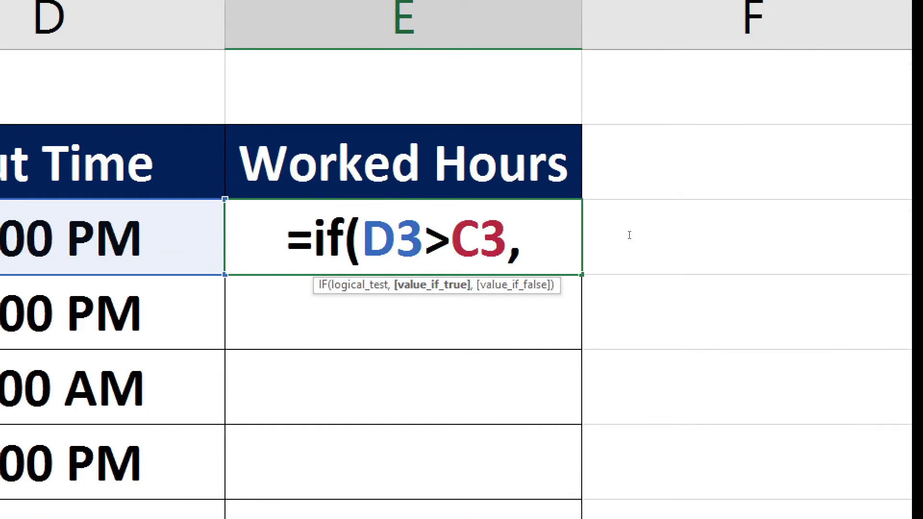
key(Left)
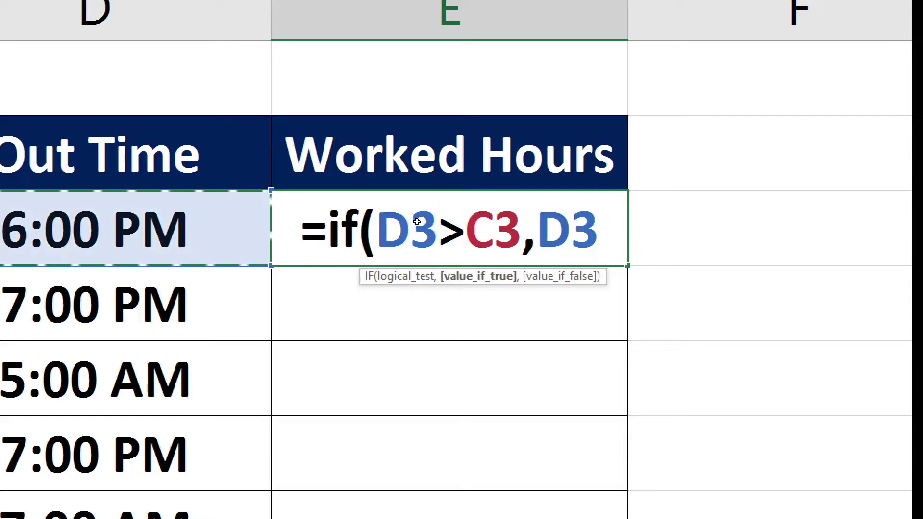
text(-)
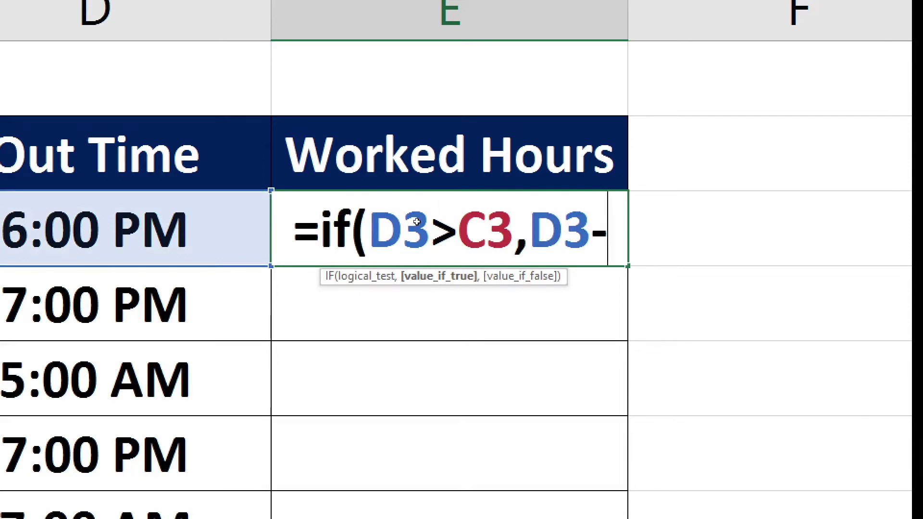
key(Left)
key(Left)
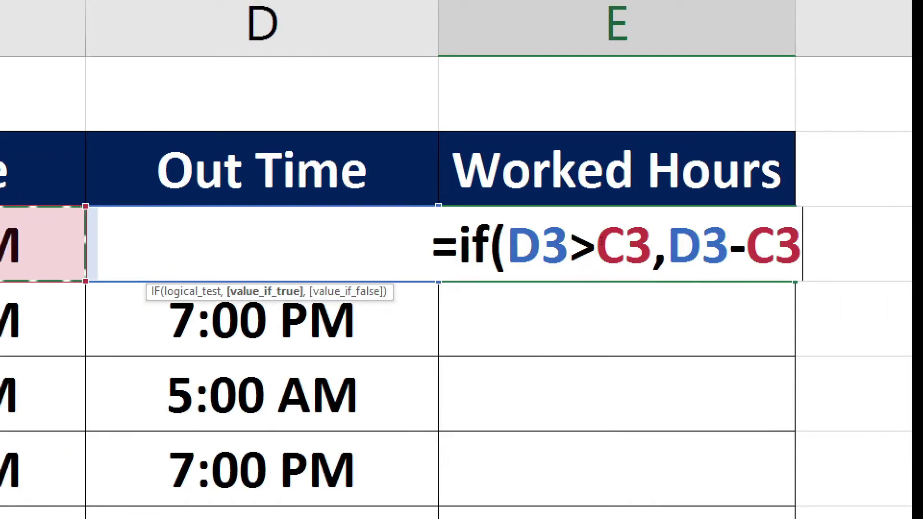
Step: Finish the IF with the overnight case 1+D3-C3 and commit it in E3
text(,)
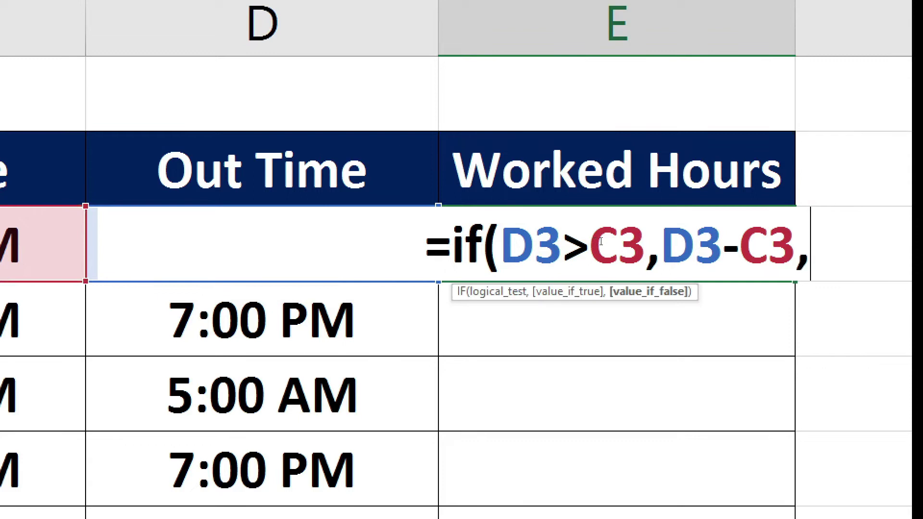
text(1)
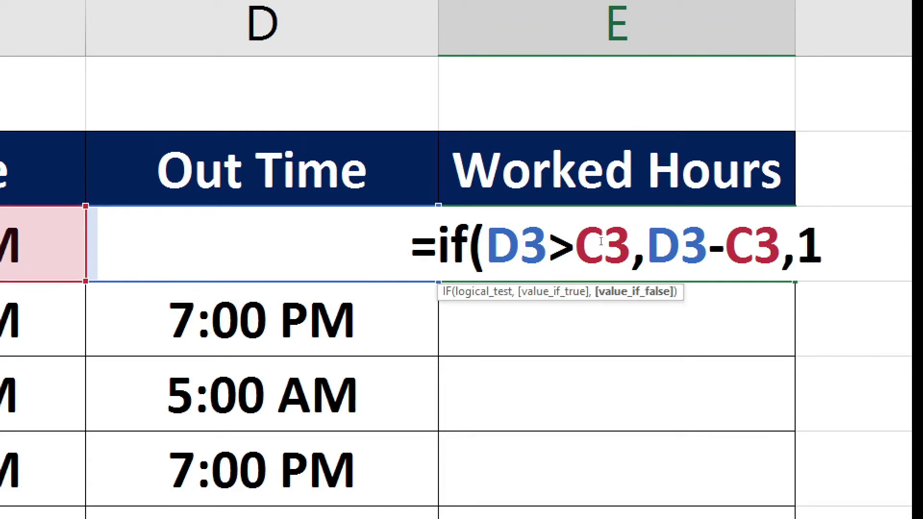
text(+)
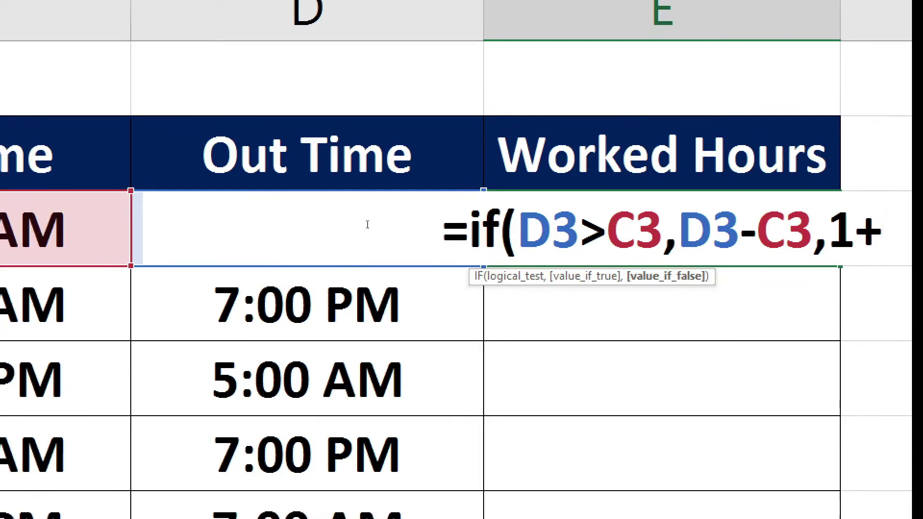
click(330, 219)
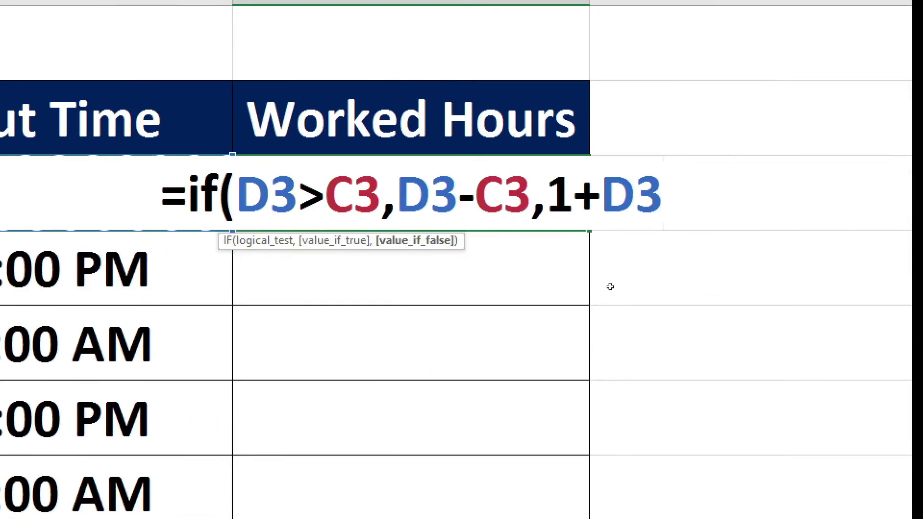
text(-)
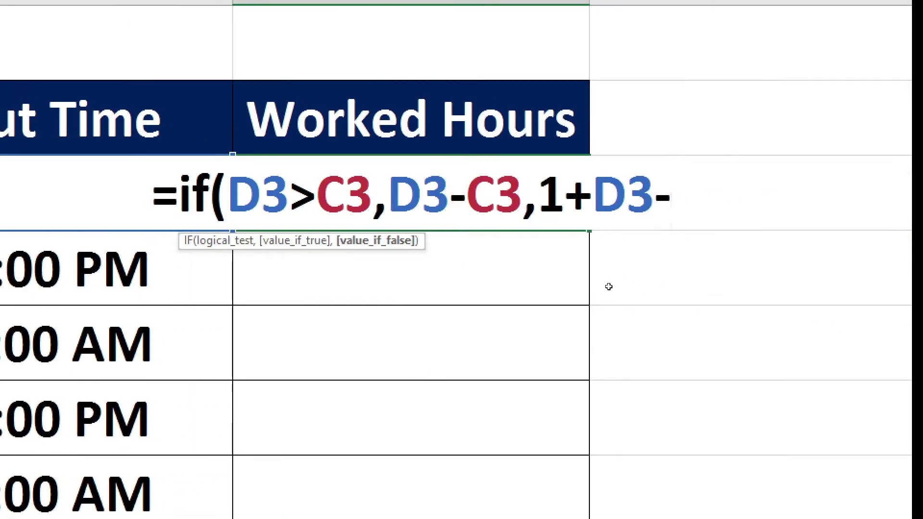
key(Left)
key(Left)
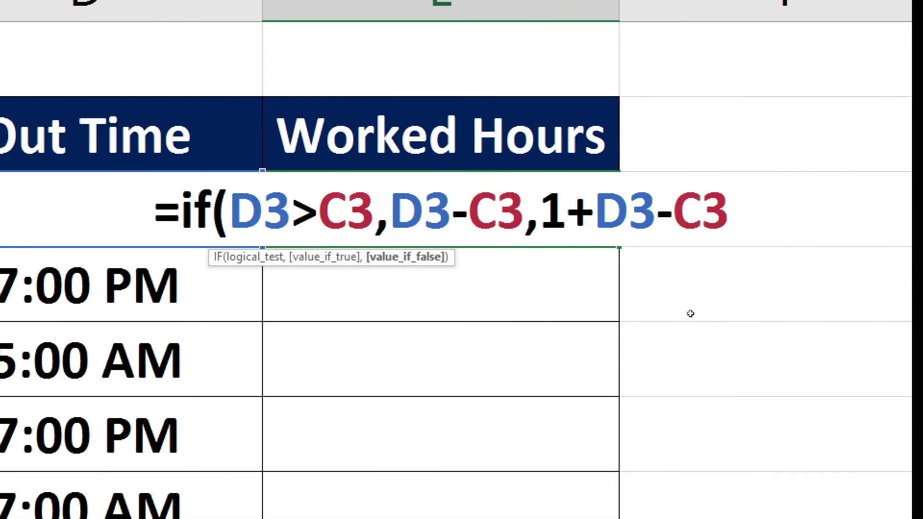
text())
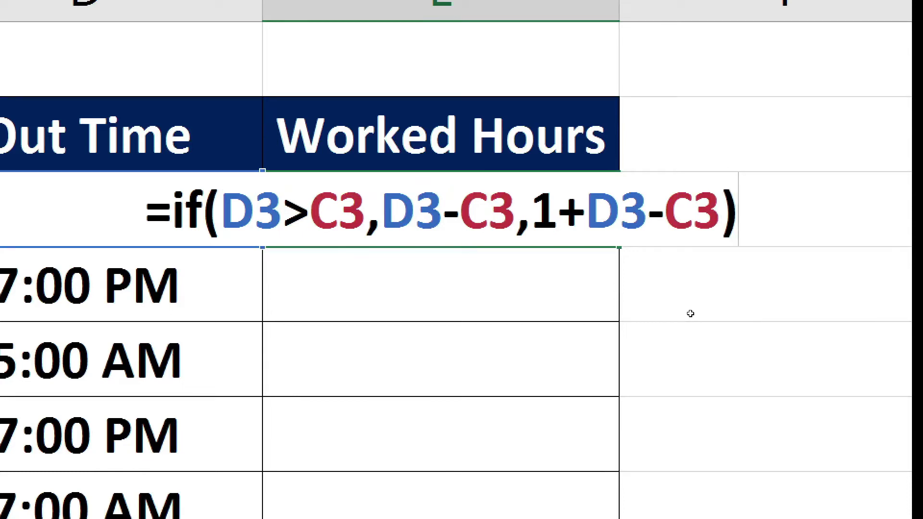
key(Return)
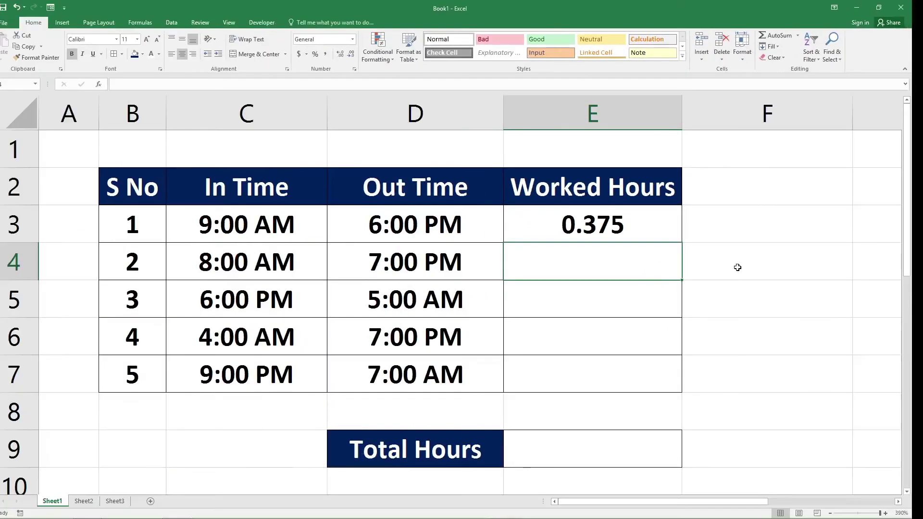
Step: Fill the E3 formula down to E7 and select the results E3:E7
click(679, 229)
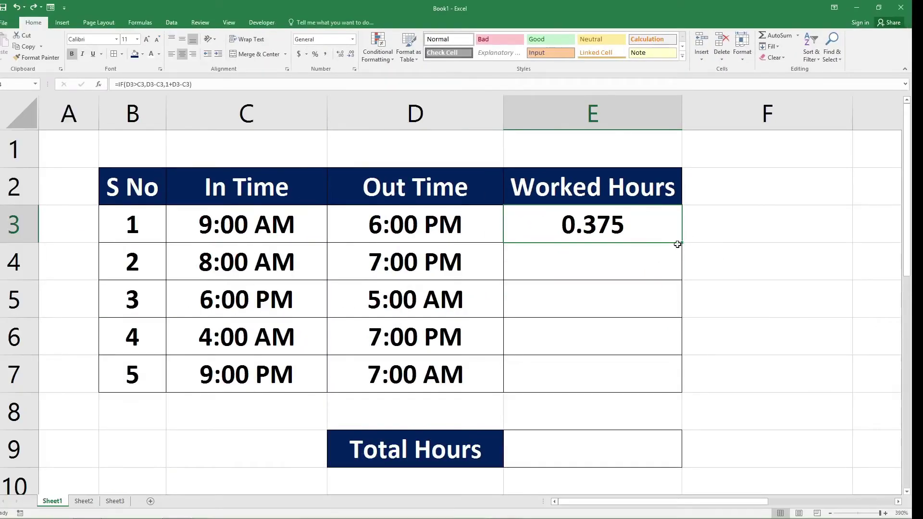
double_click(682, 243)
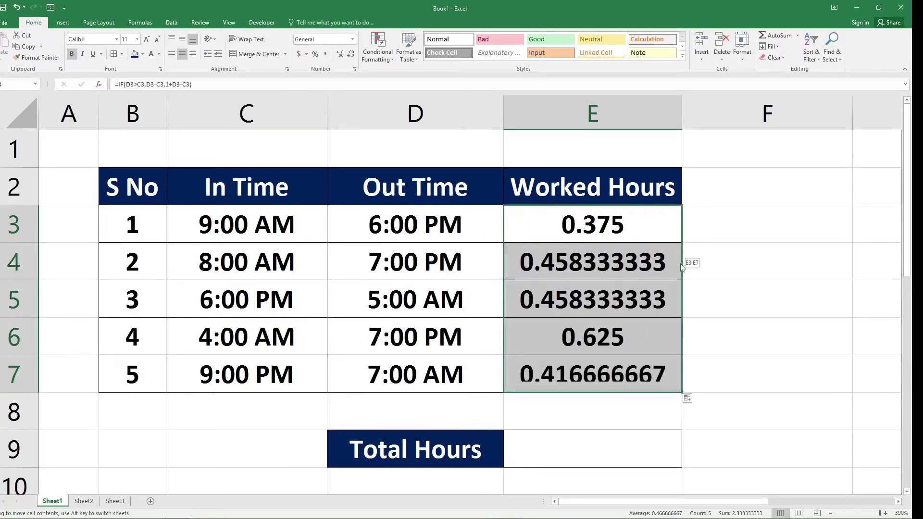
click(677, 234)
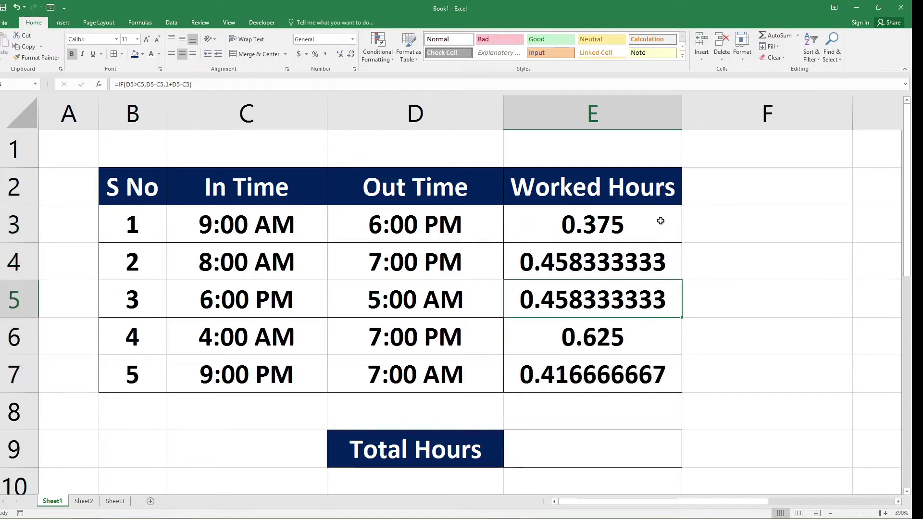
drag(646, 239, 646, 367)
Step: Give Worked Hours E3:E7 the 13:30 Time format through Format Cells
key(shift+F10)
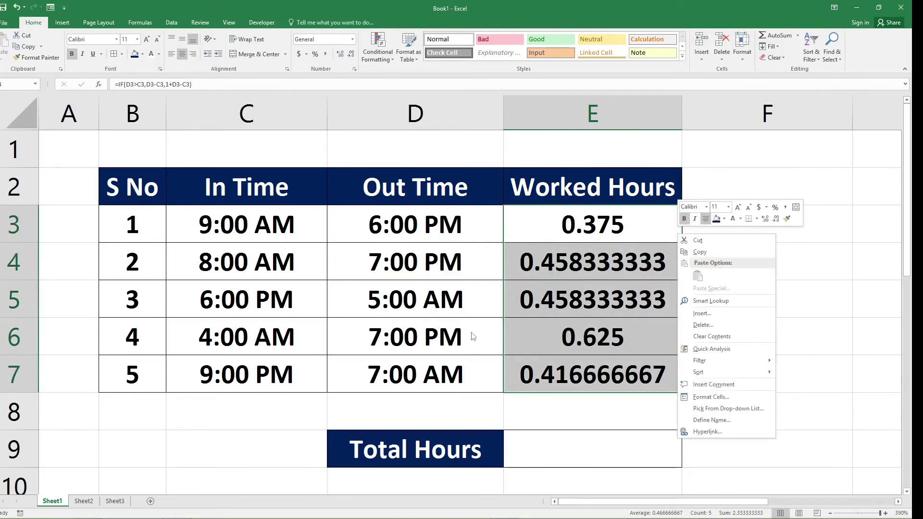
key(Up)
key(Up)
key(Up)
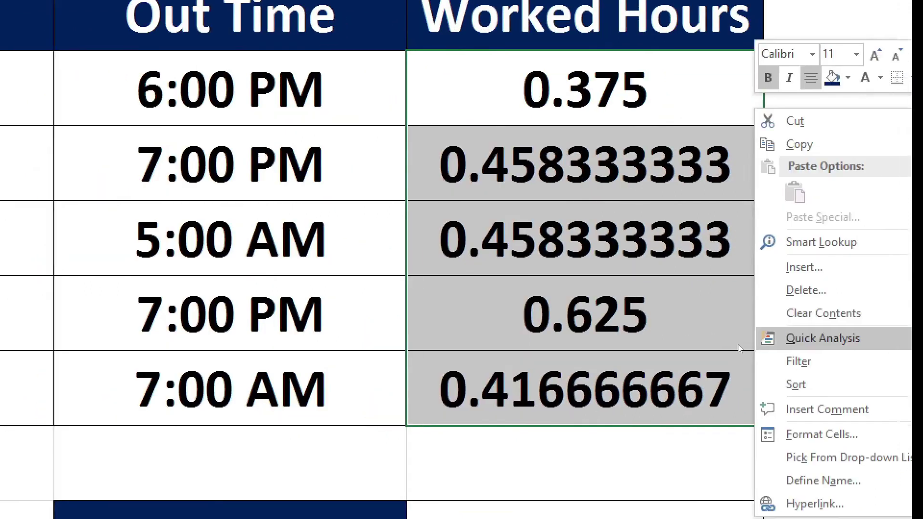
key(Up)
key(Up)
key(Down)
key(Down)
key(Down)
key(Down)
key(Down)
key(Up)
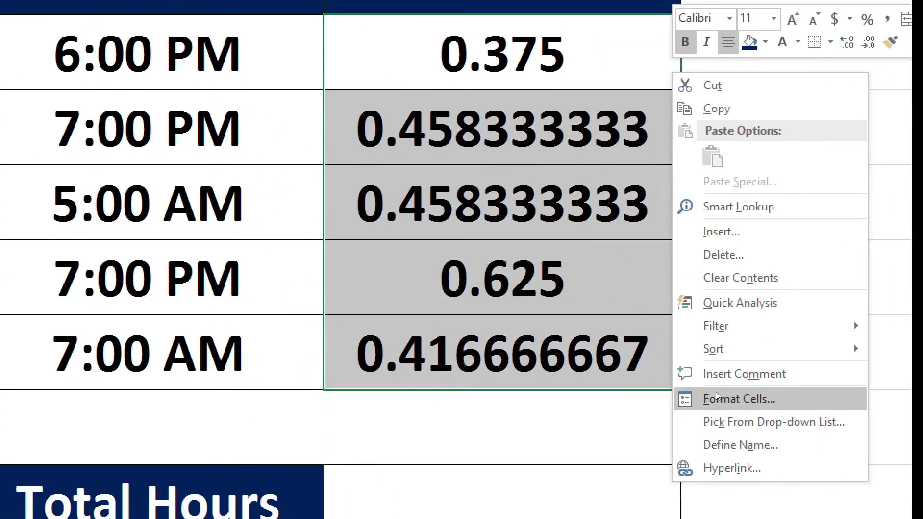
key(Return)
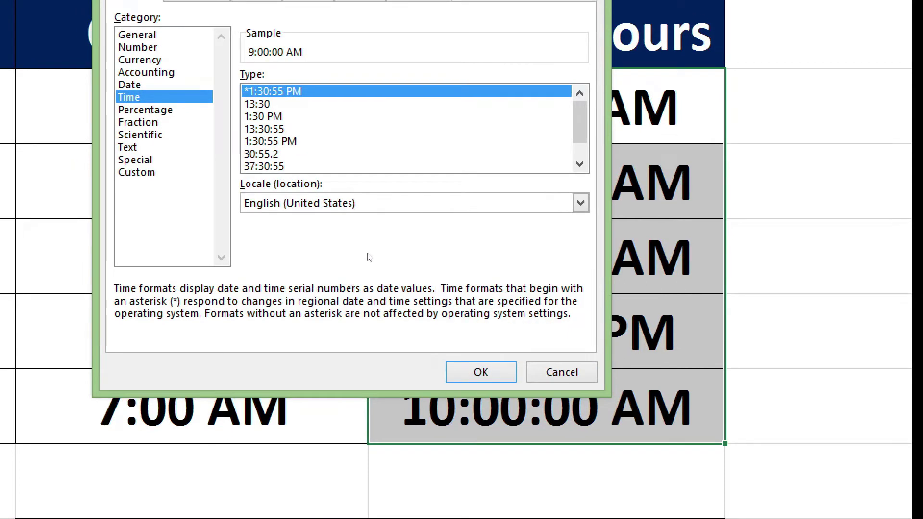
key(Down)
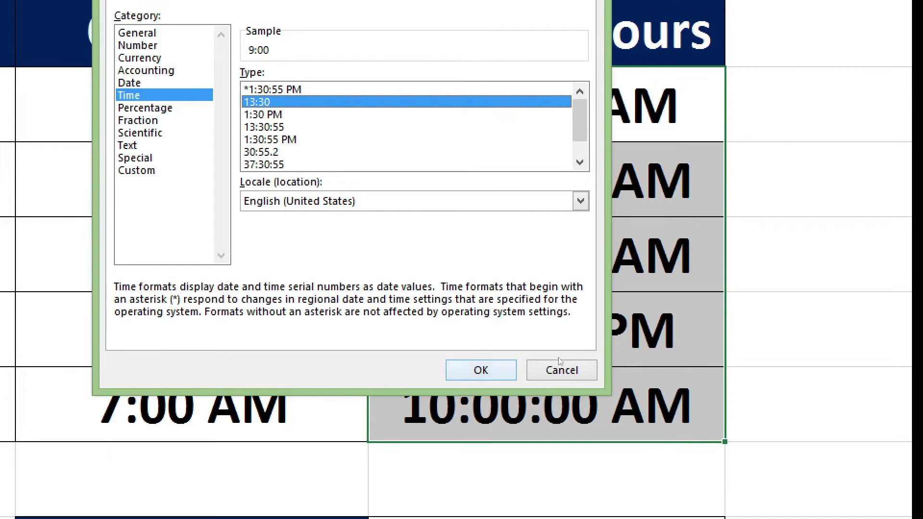
key(Return)
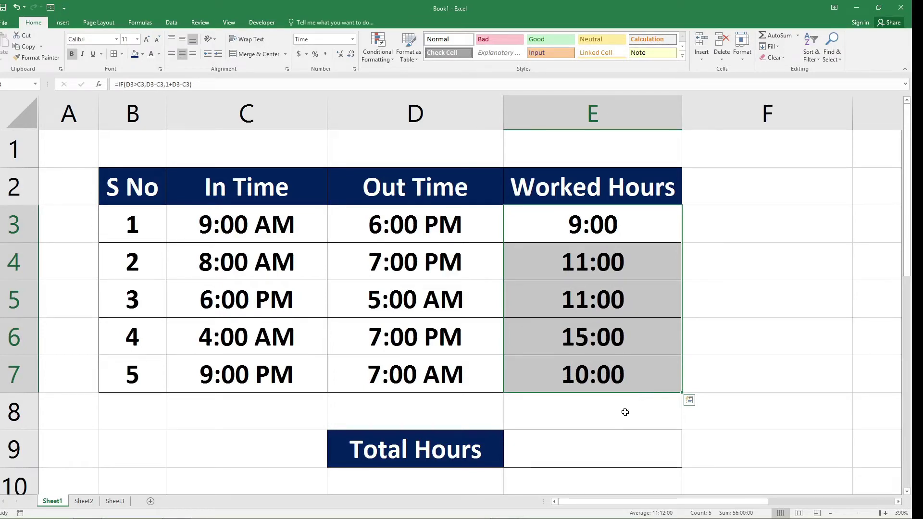
Step: Enter =SUM(E3:E7) in Total Hours cell E9
click(617, 444)
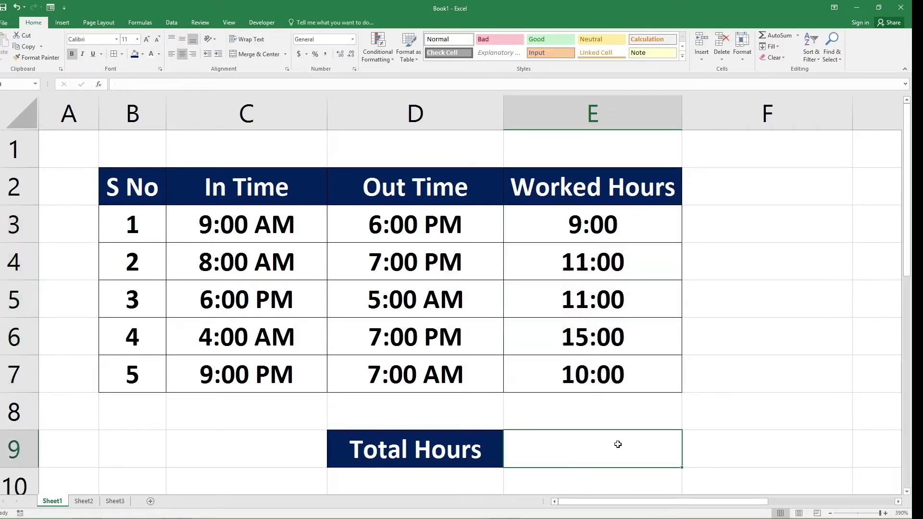
text(=suk)
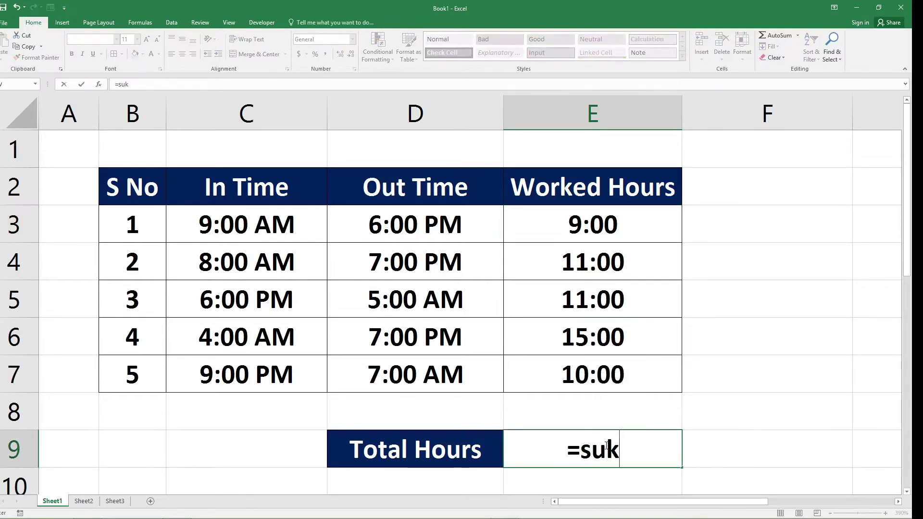
key(BackSpace)
text(m)
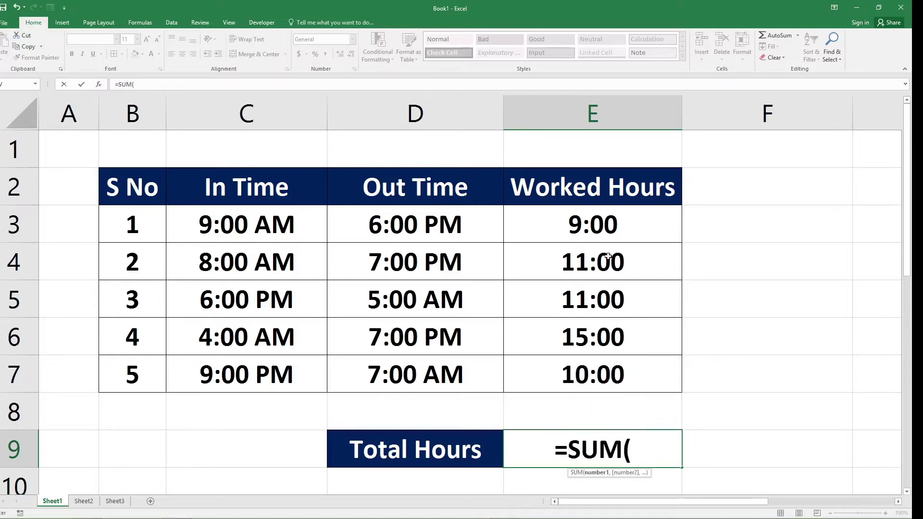
drag(642, 234, 640, 370)
click(640, 371)
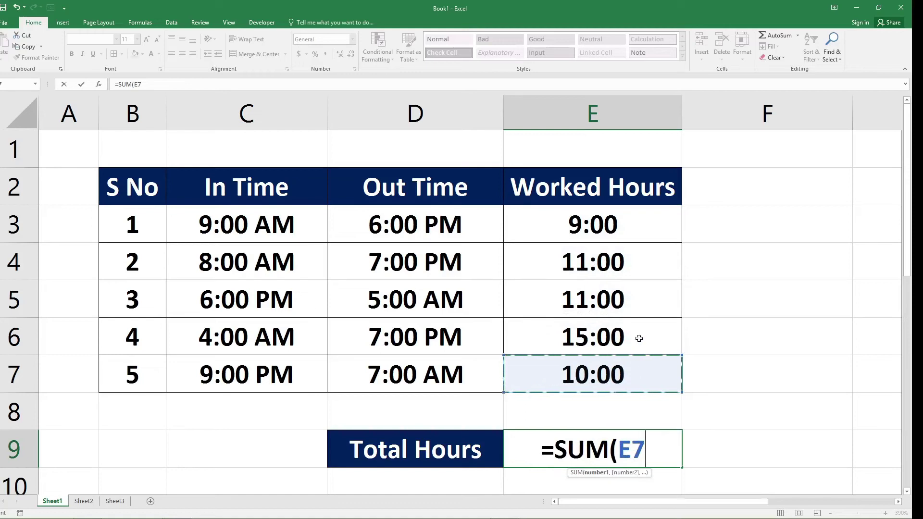
key(ctrl+shift+Up)
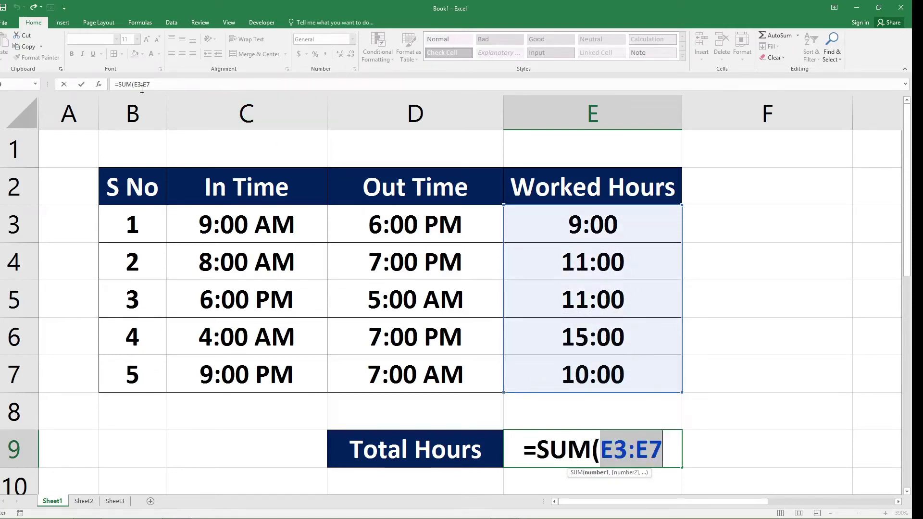
click(164, 85)
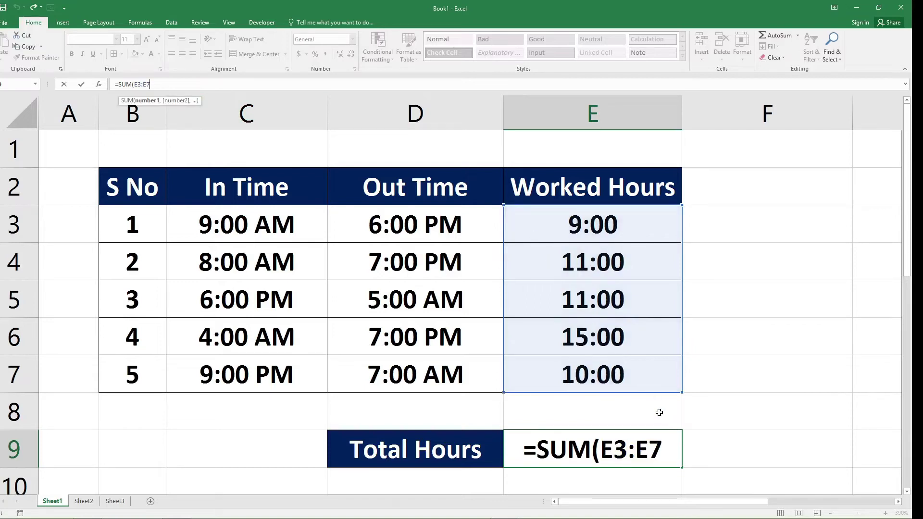
click(669, 447)
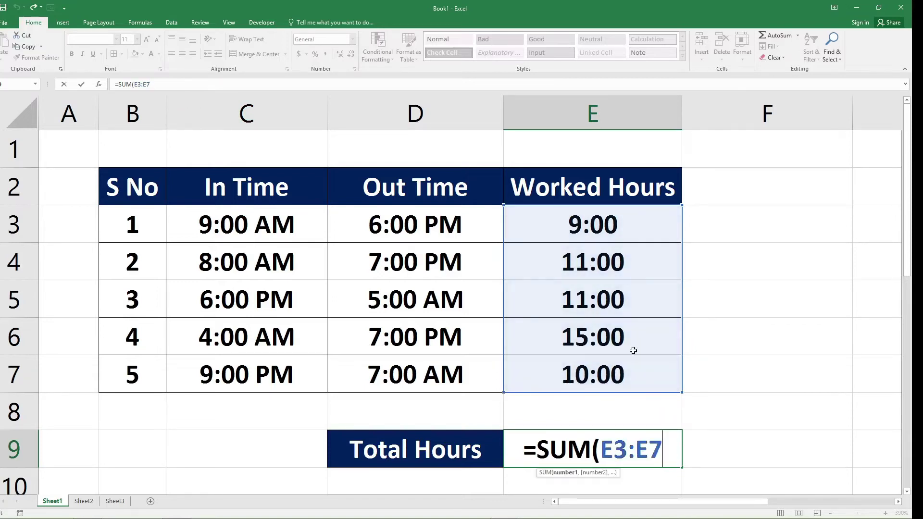
text())
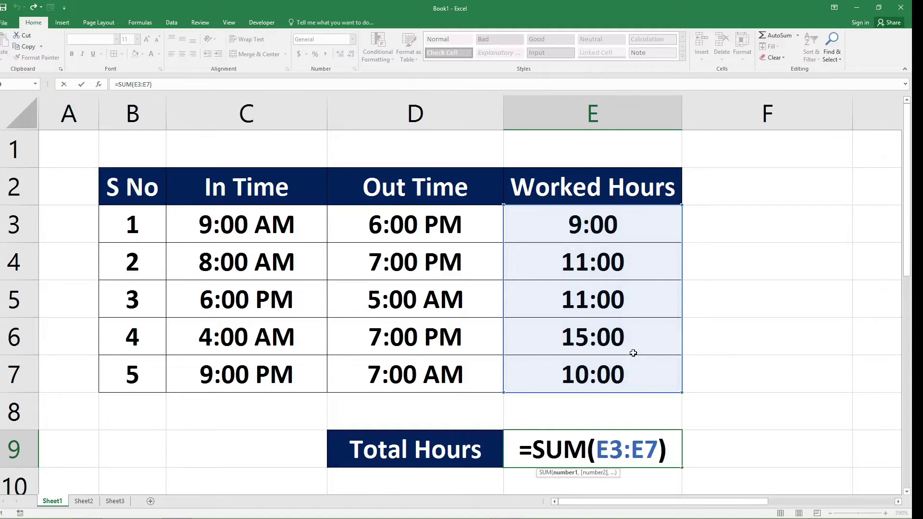
key(Return)
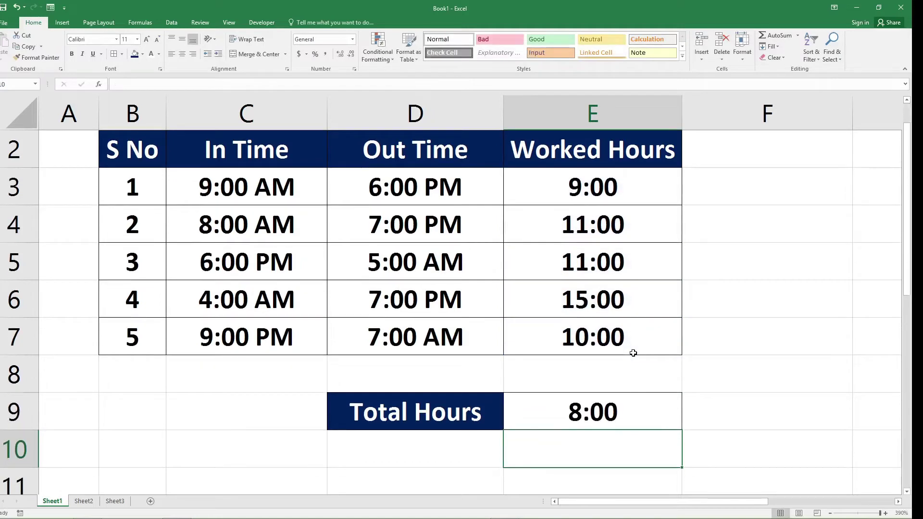
Step: Replace E9's h:mm format code with the custom type [h]:mm
right_click(640, 410)
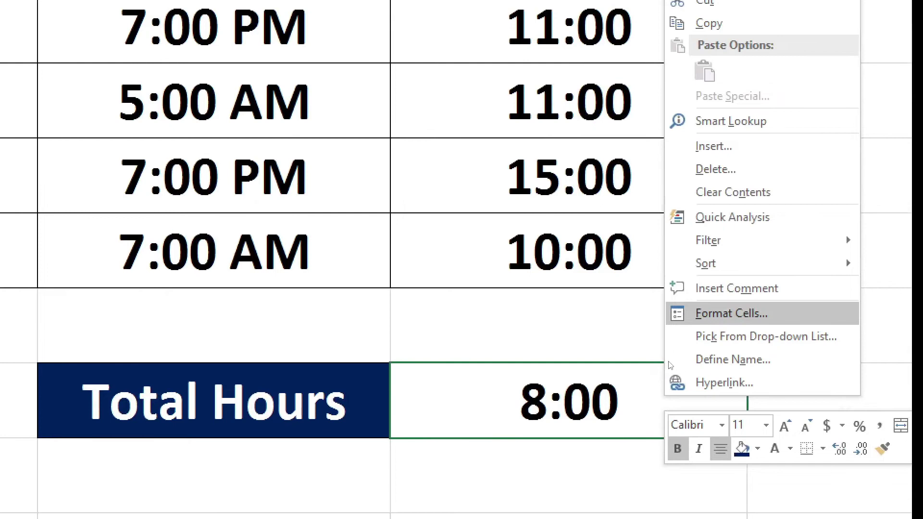
key(Return)
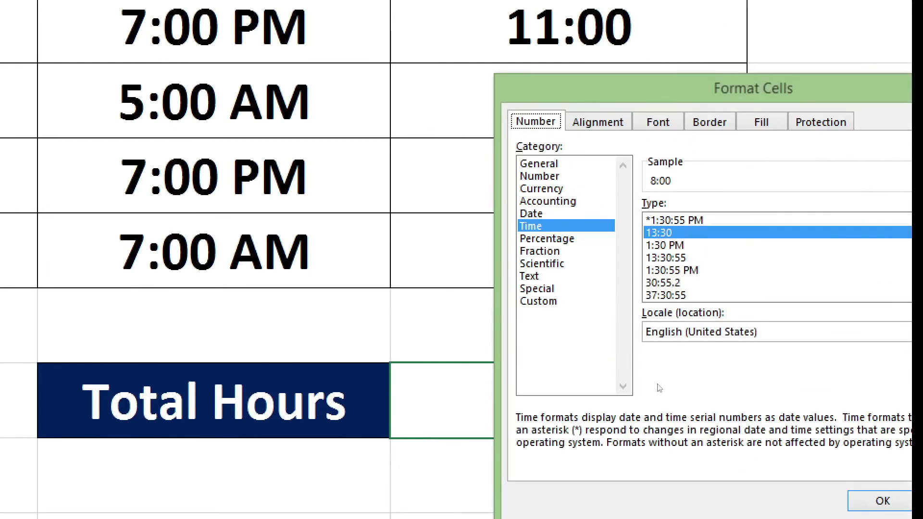
click(583, 365)
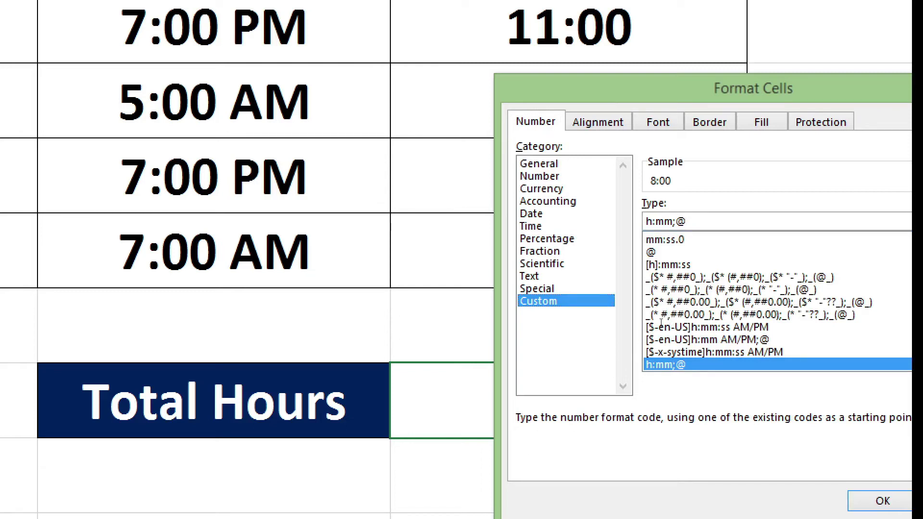
key(BackSpace)
key(BackSpace)
key(BackSpace)
key(BackSpace)
key(BackSpace)
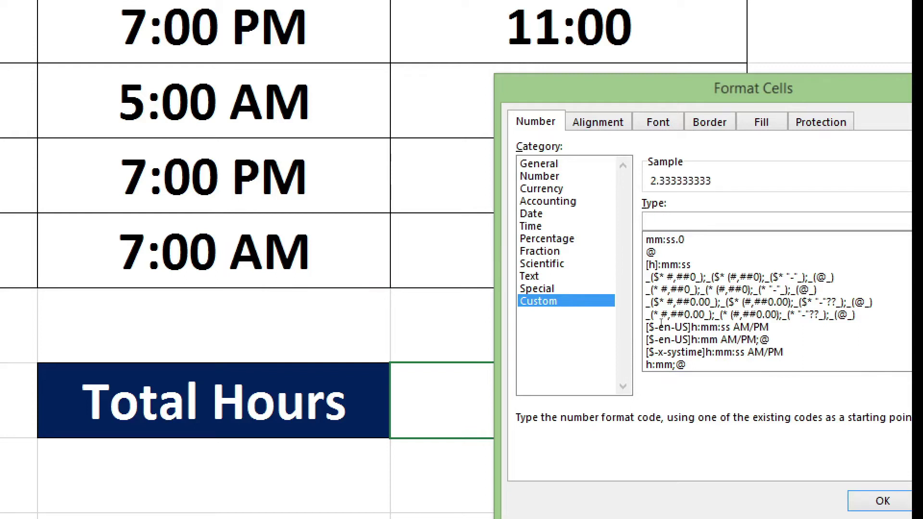
text({)
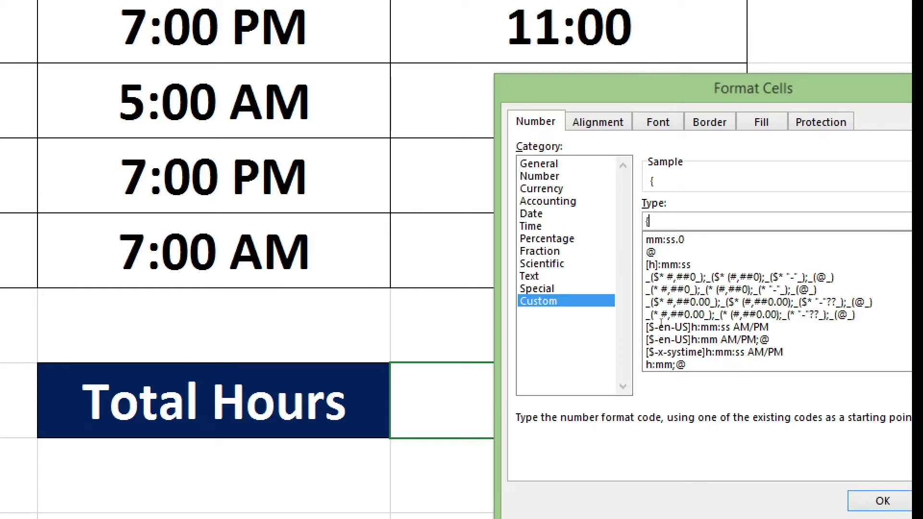
key(BackSpace)
text([)
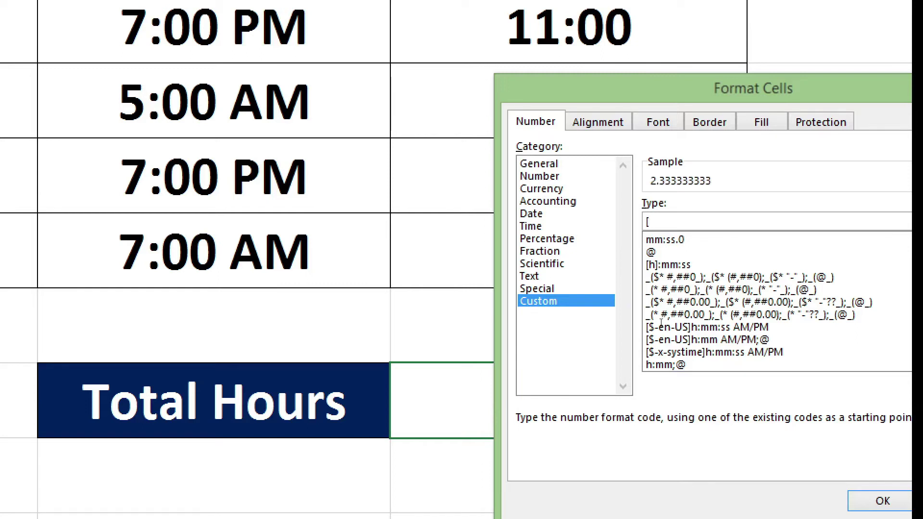
text(h)
text(]:)
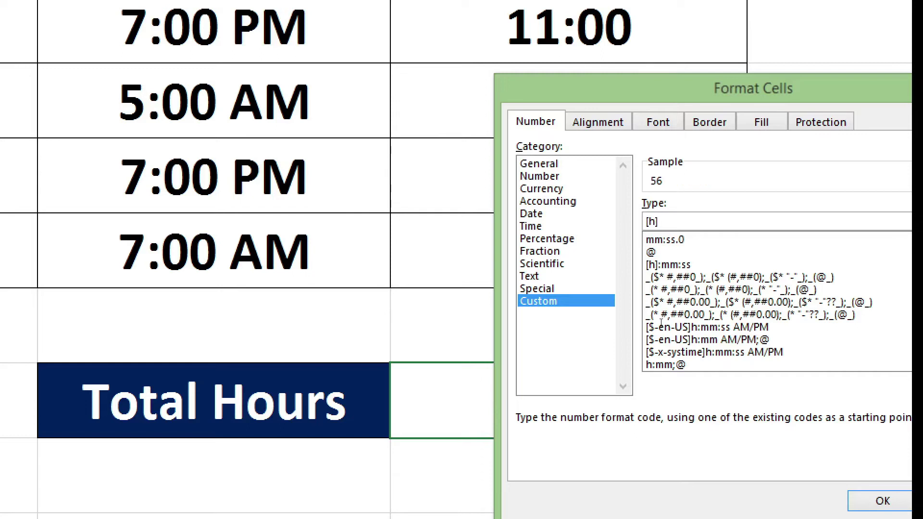
text(mm)
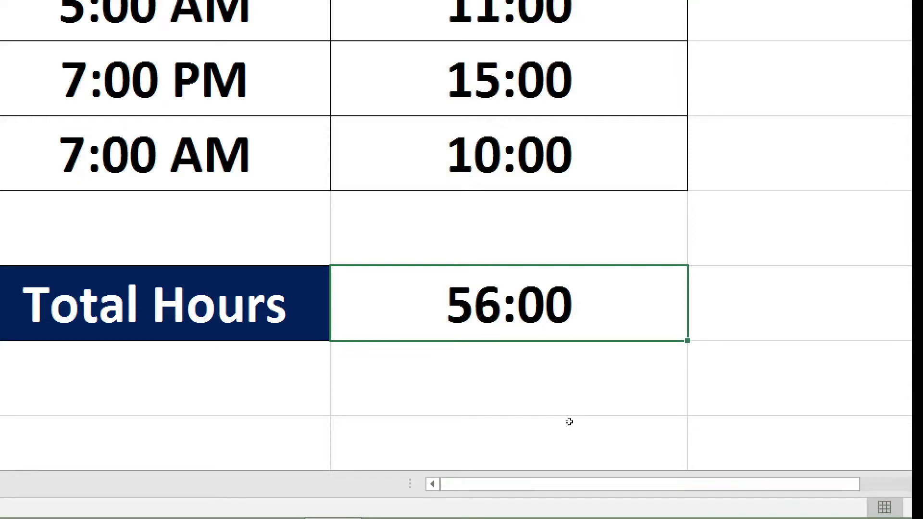
scroll(569, 421, down, 1)
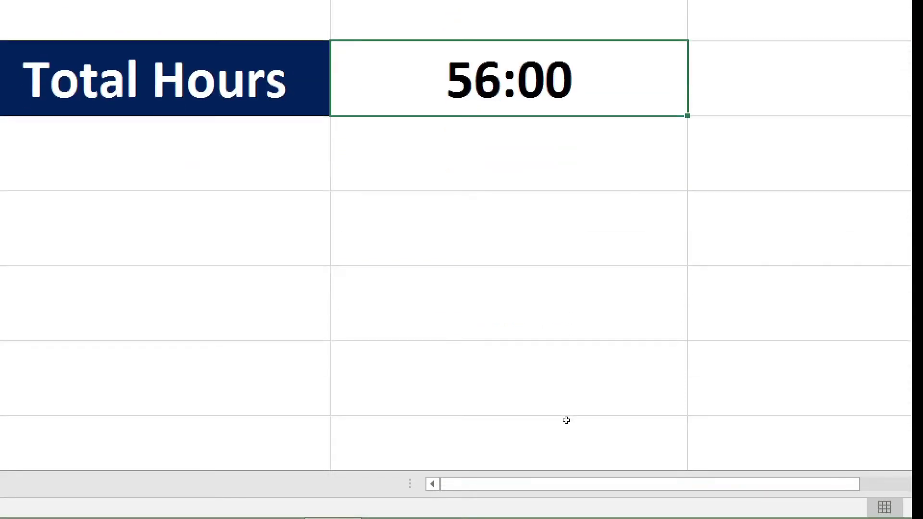
scroll(566, 420, up, 1)
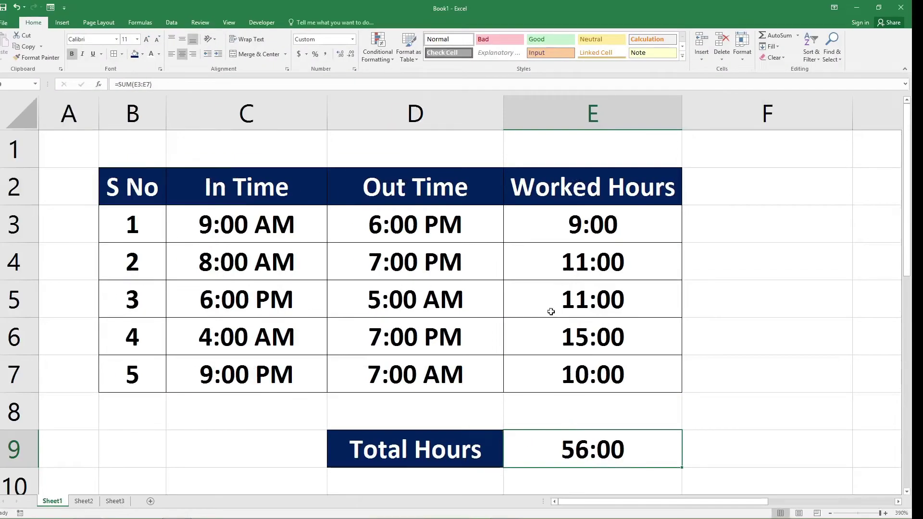
Step: On Sheet2, enter 1 in cell B3
click(755, 355)
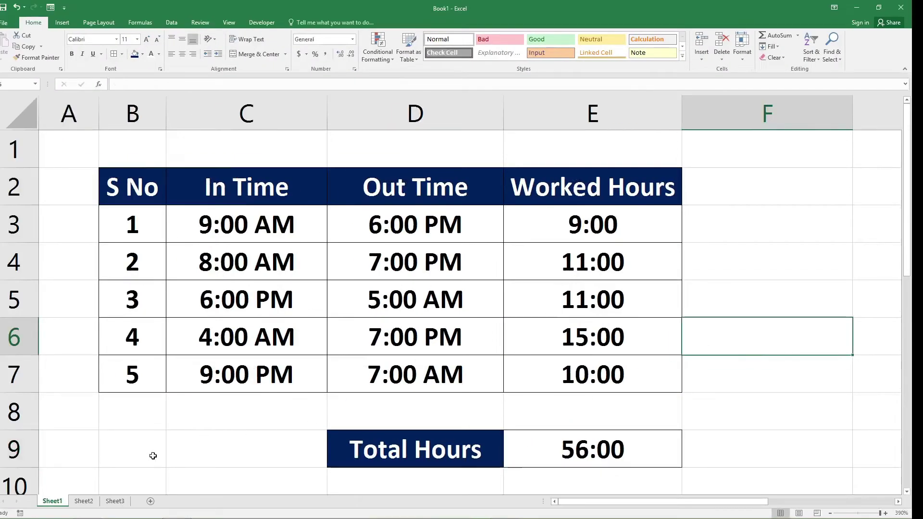
click(85, 502)
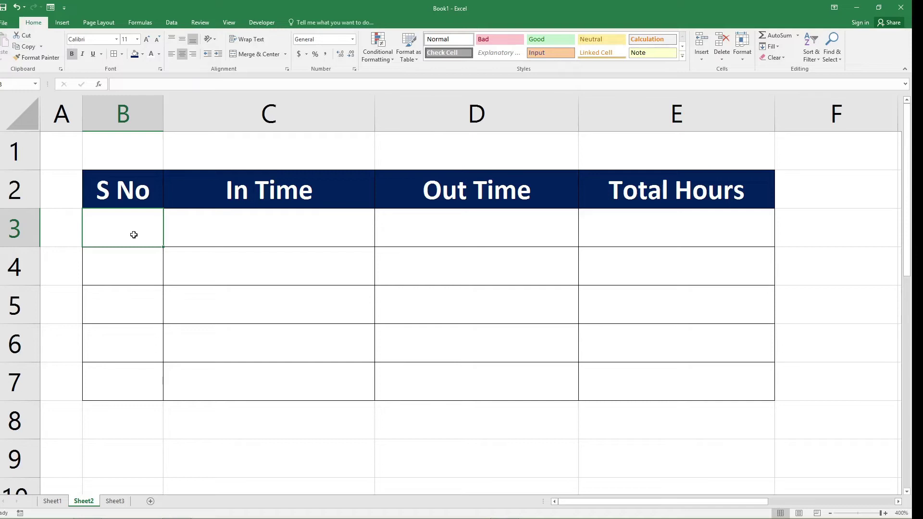
text(1)
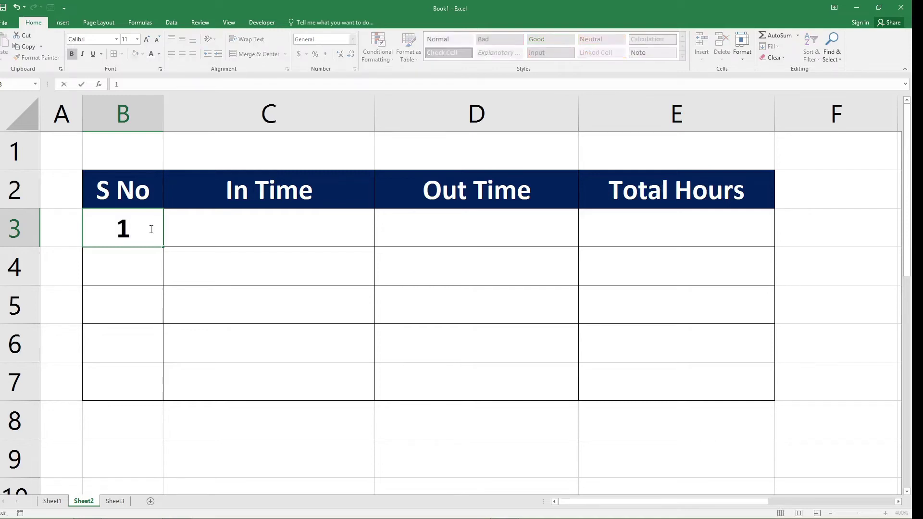
click(165, 269)
Step: Fill B3 down to B7 as a 1–5 series using Fill Series
click(155, 230)
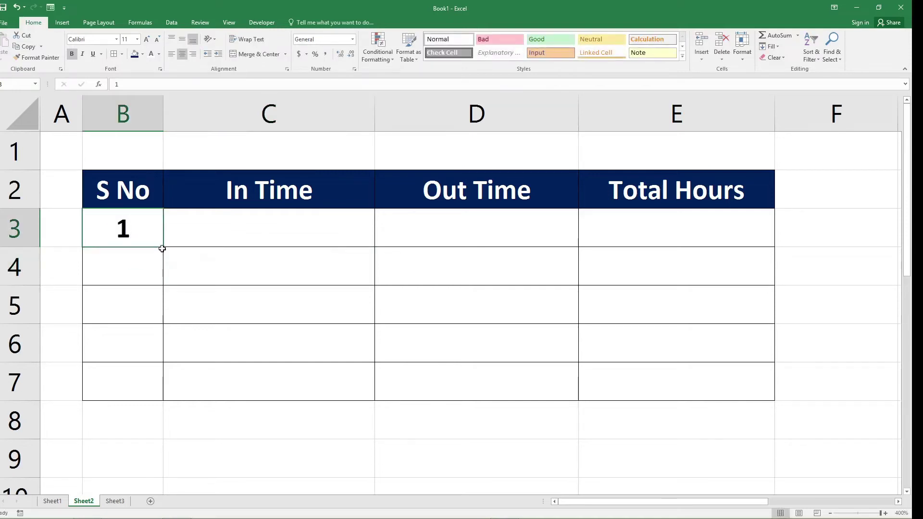
drag(162, 249, 161, 340)
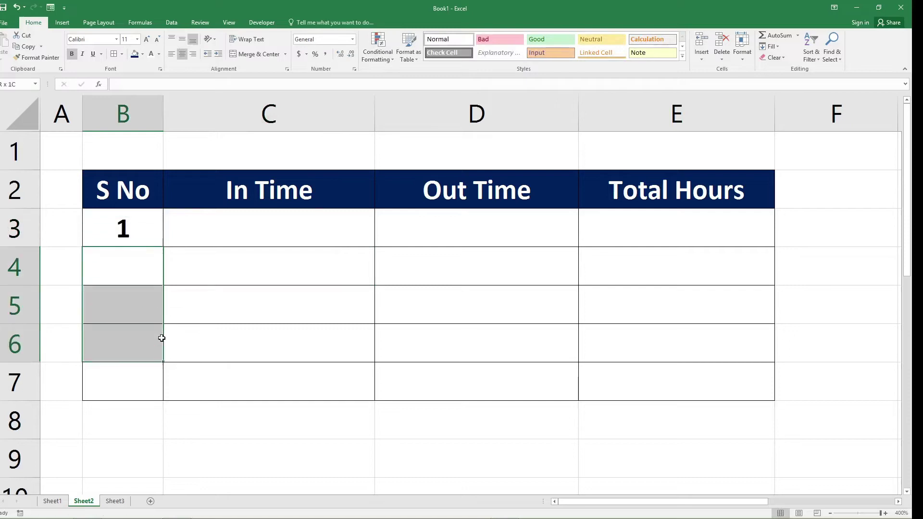
click(151, 236)
drag(162, 249, 161, 317)
click(156, 232)
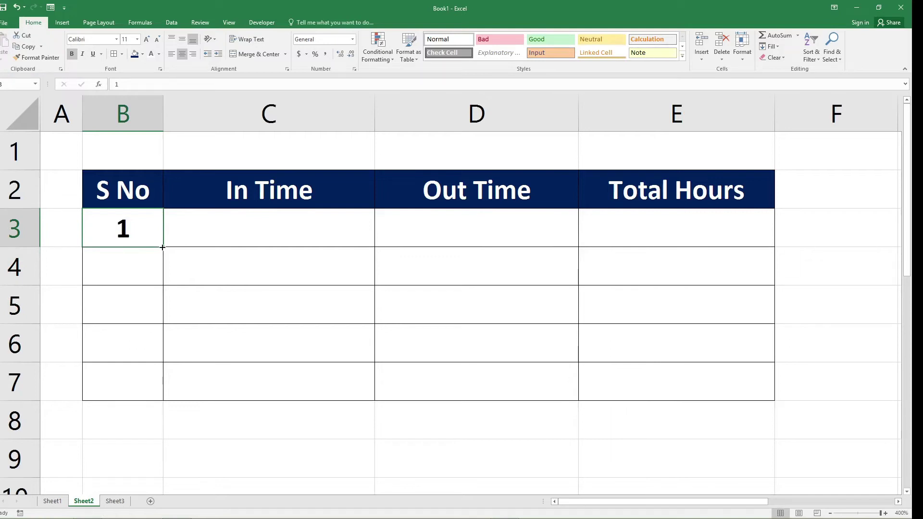
drag(162, 247, 159, 308)
click(154, 239)
click(161, 262)
click(156, 231)
drag(163, 246, 162, 402)
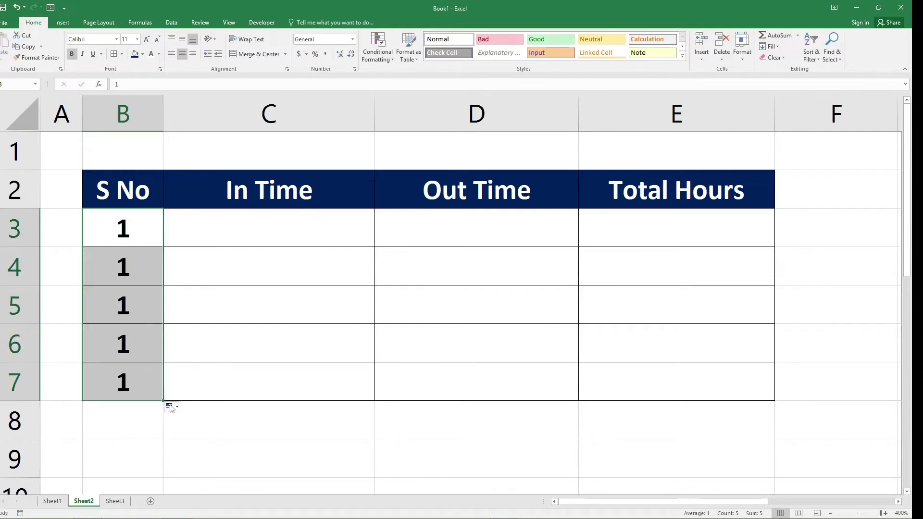
click(169, 406)
click(148, 429)
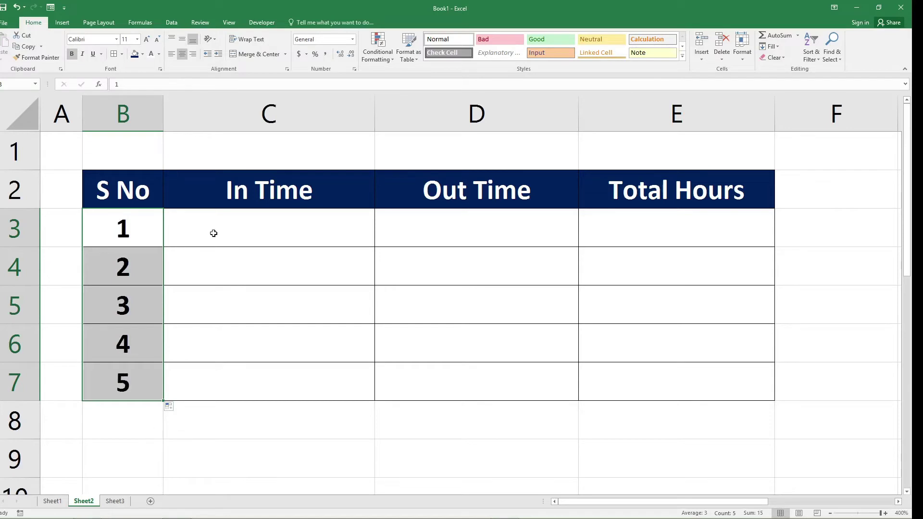
double_click(237, 224)
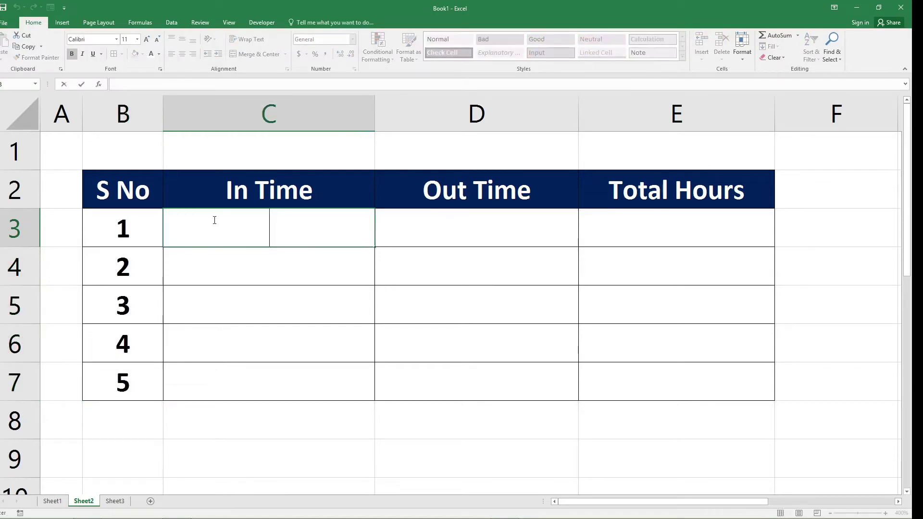
Step: Open Format Cells for C3:D7 and show the Time category formats
click(442, 365)
drag(204, 216, 486, 387)
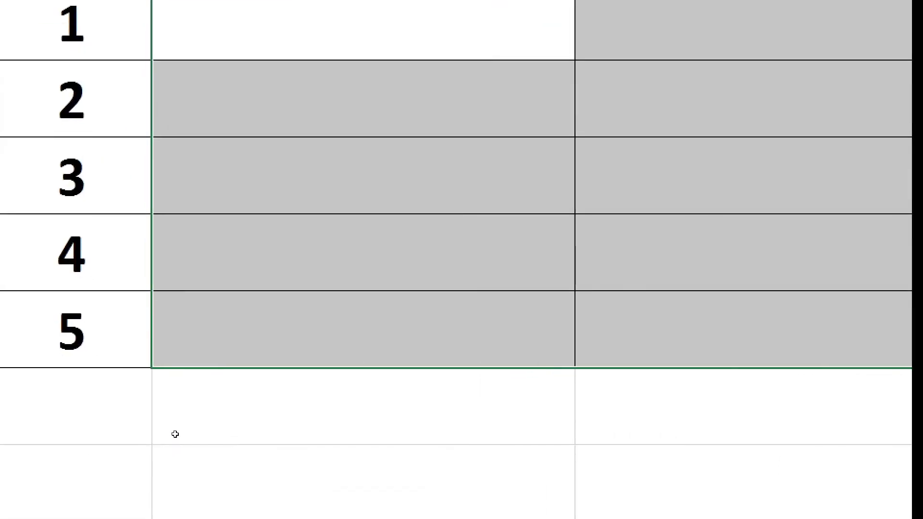
right_click(251, 289)
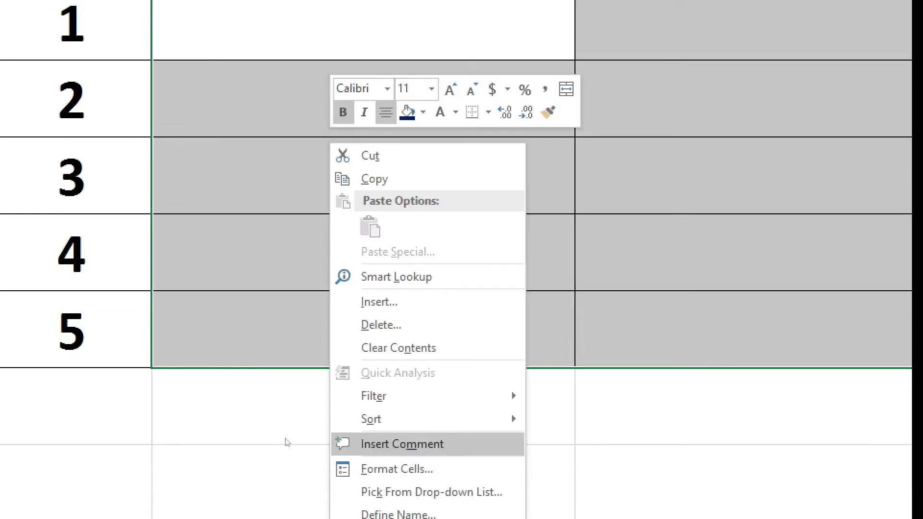
key(Down)
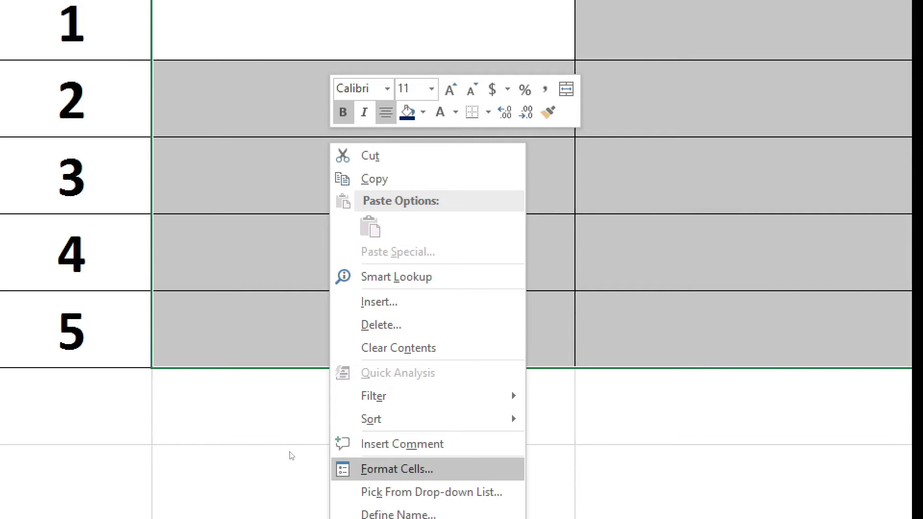
key(Return)
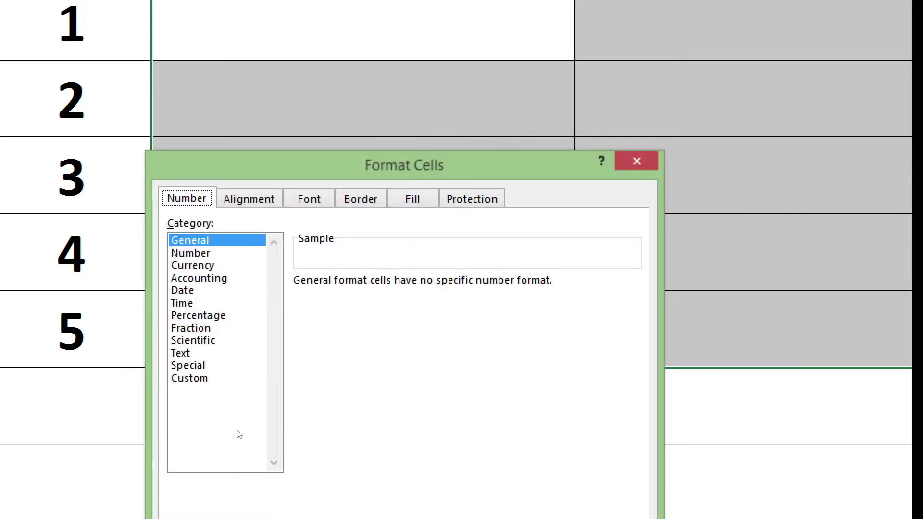
key(Tab)
key(t)
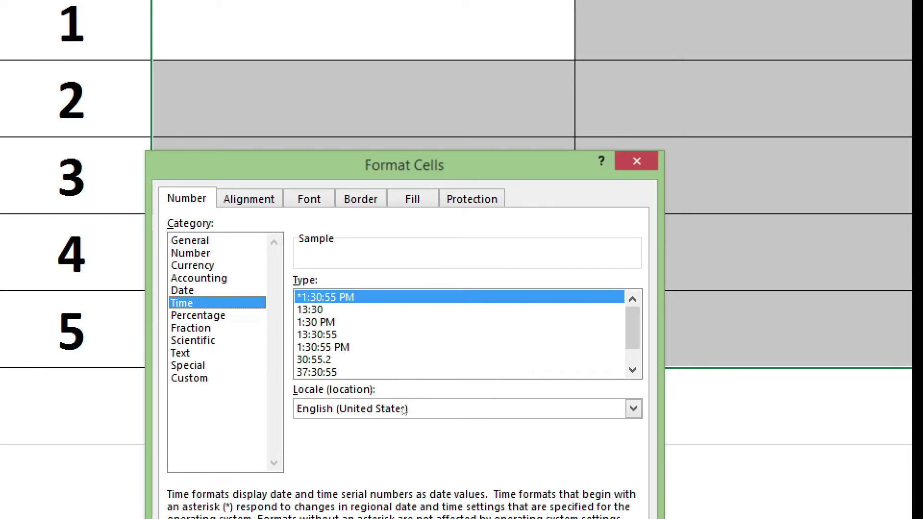
scroll(405, 408, down, 1)
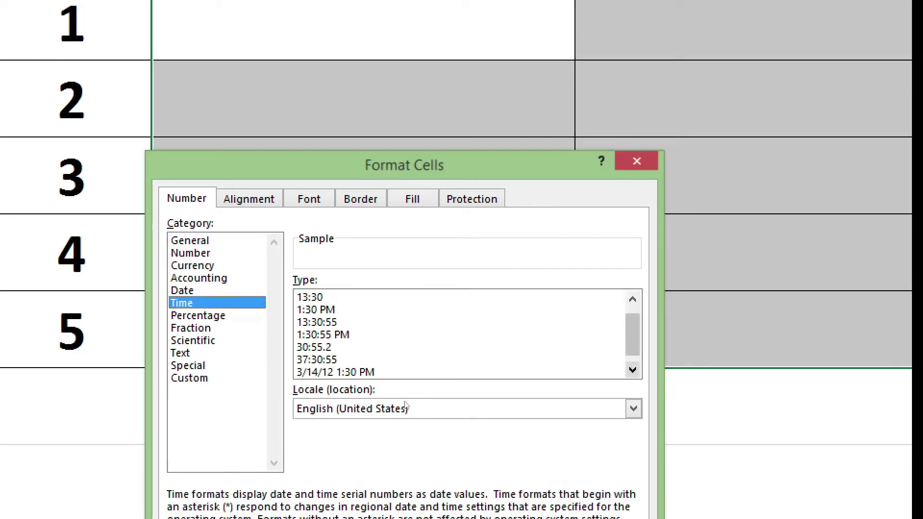
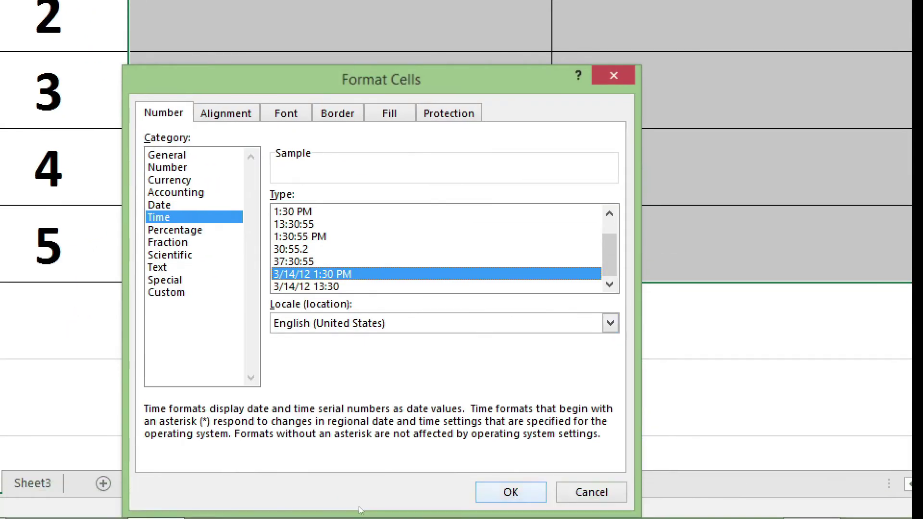
Step: Accept the date-time format and enter 1/1/22 9:00 as the first In Time in C3
key(Return)
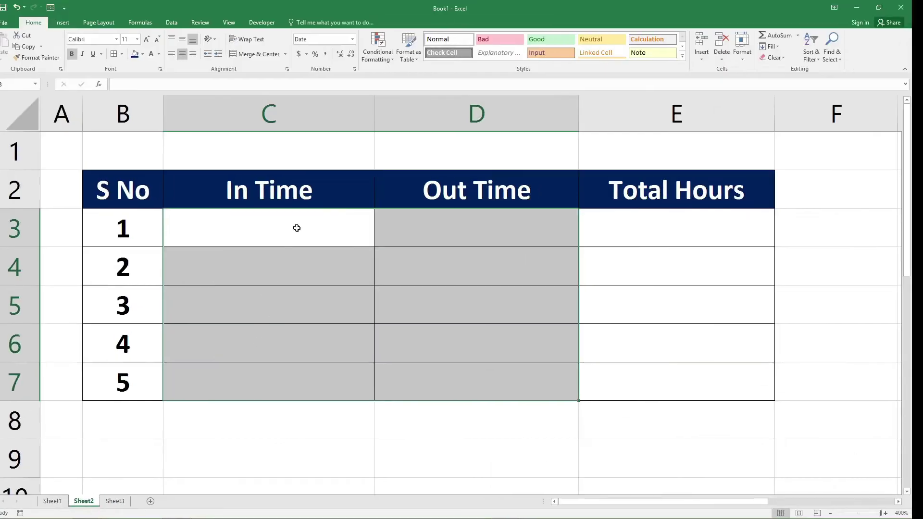
click(297, 227)
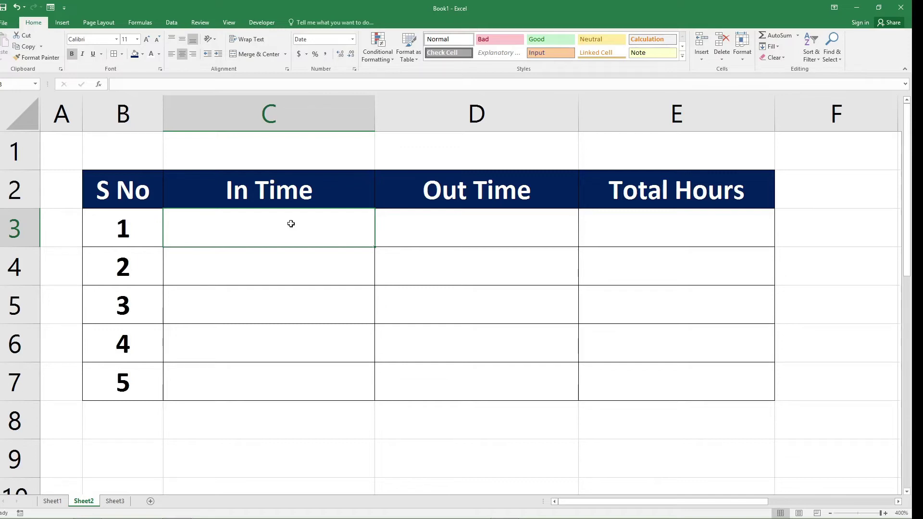
text(1)
text(/1/)
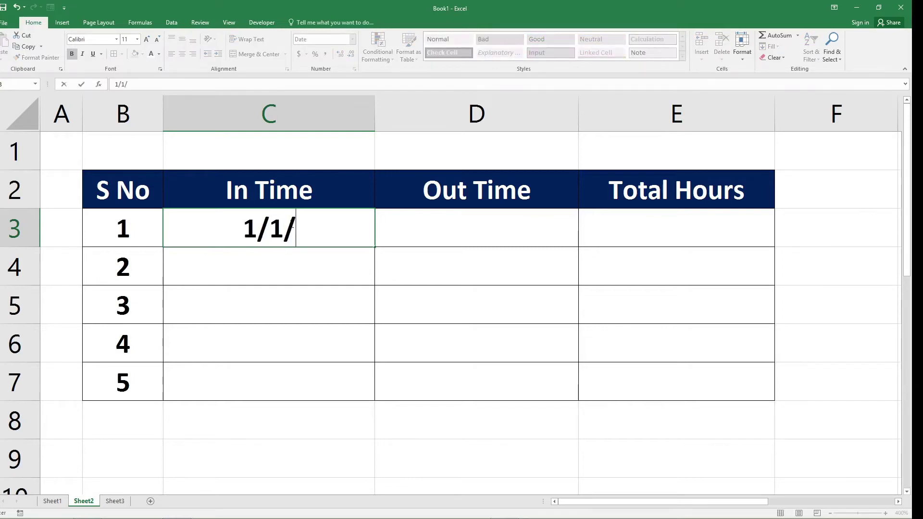
text(22)
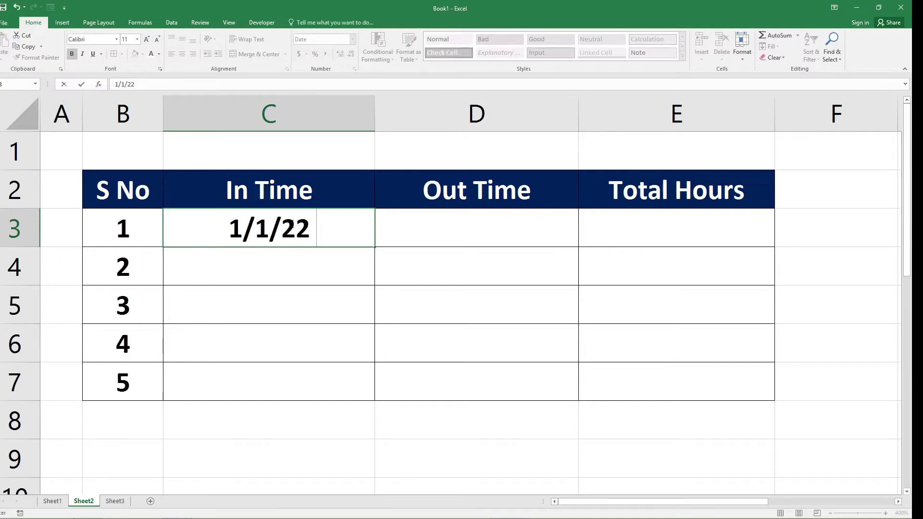
text( 9)
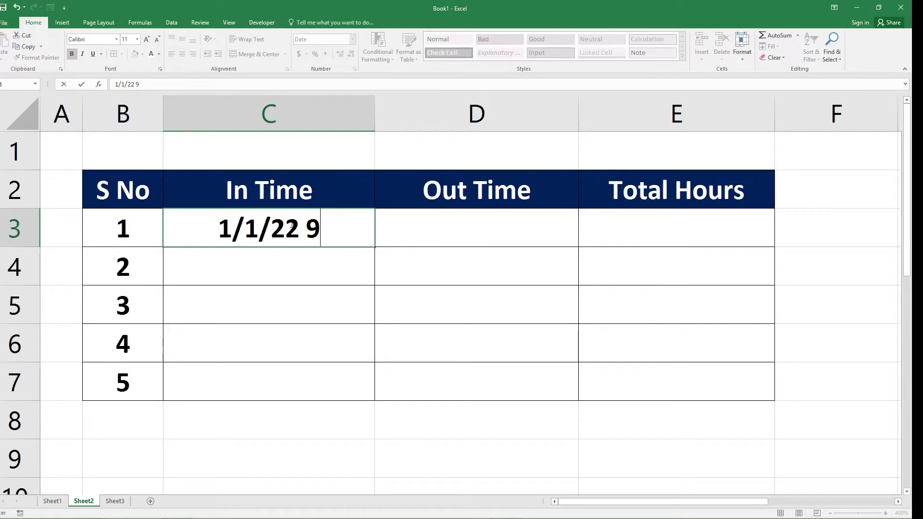
text(:00)
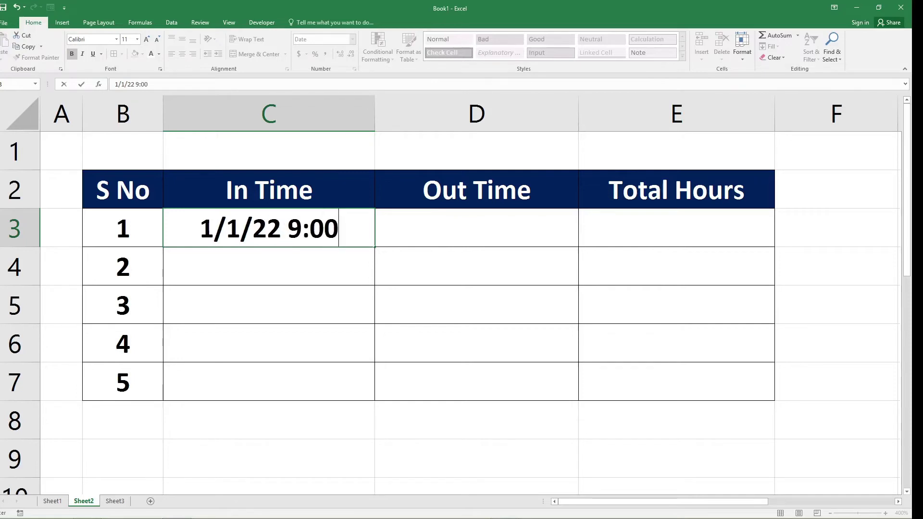
text(p)
key(BackSpace)
key(Return)
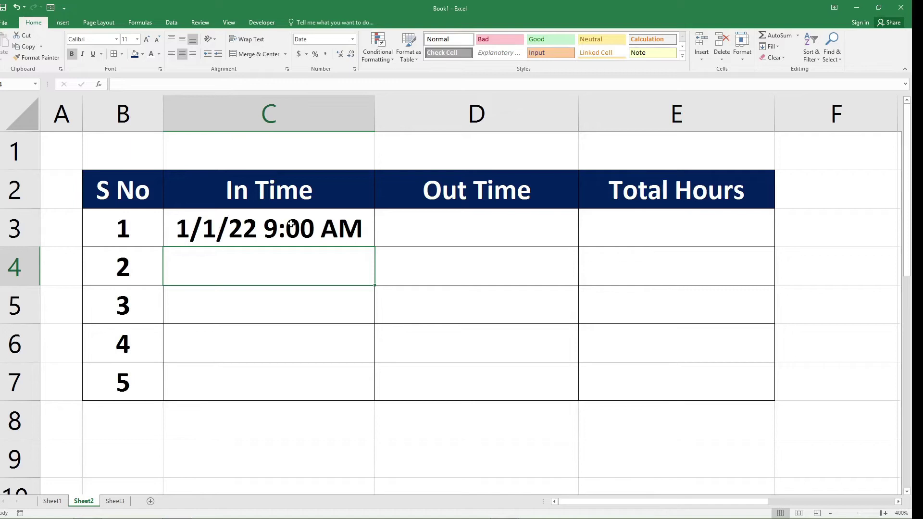
Step: Fill C3 down to C7 so the In Times run daily through 1/5/22 9:00 AM
click(326, 210)
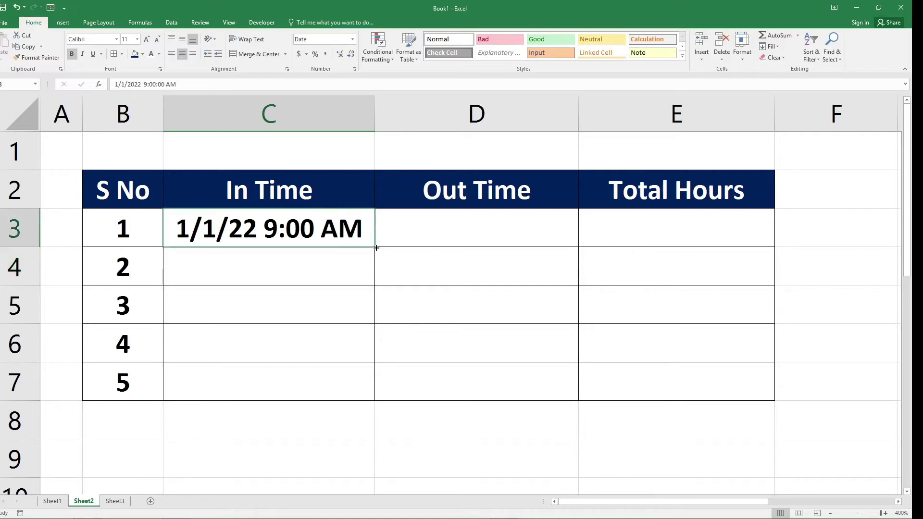
drag(375, 247, 372, 246)
drag(375, 247, 377, 399)
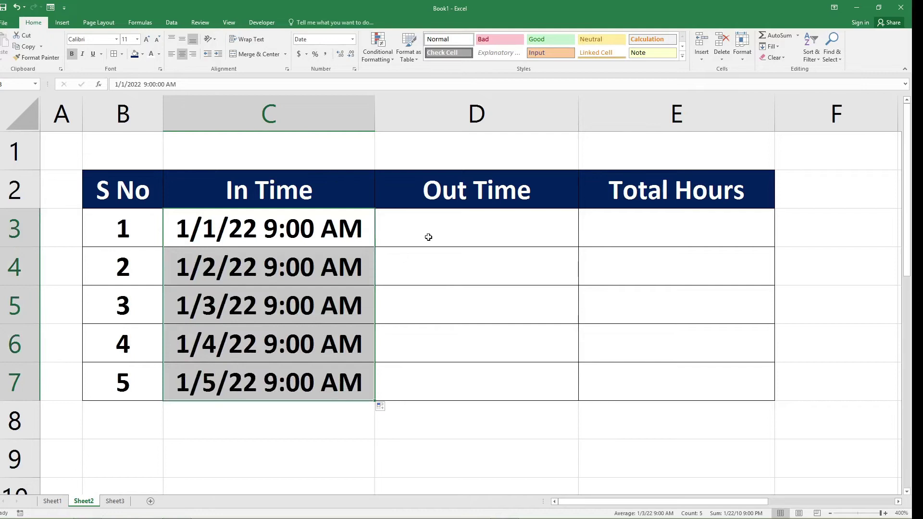
Step: Enter 1/2/22 11:00 as the first Out Time in D3 and widen column D
click(437, 233)
double_click(432, 230)
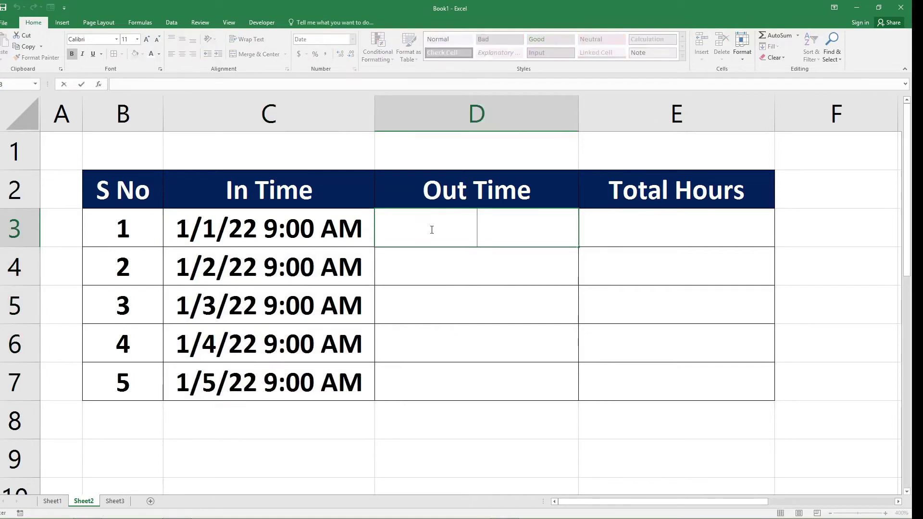
text(1)
text(/)
text(3/)
key(BackSpace)
key(BackSpace)
text(2)
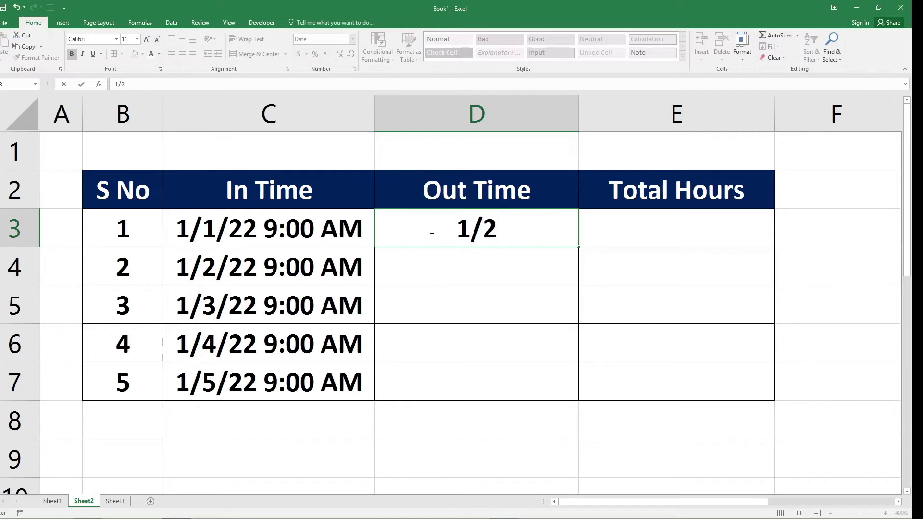
text(/)
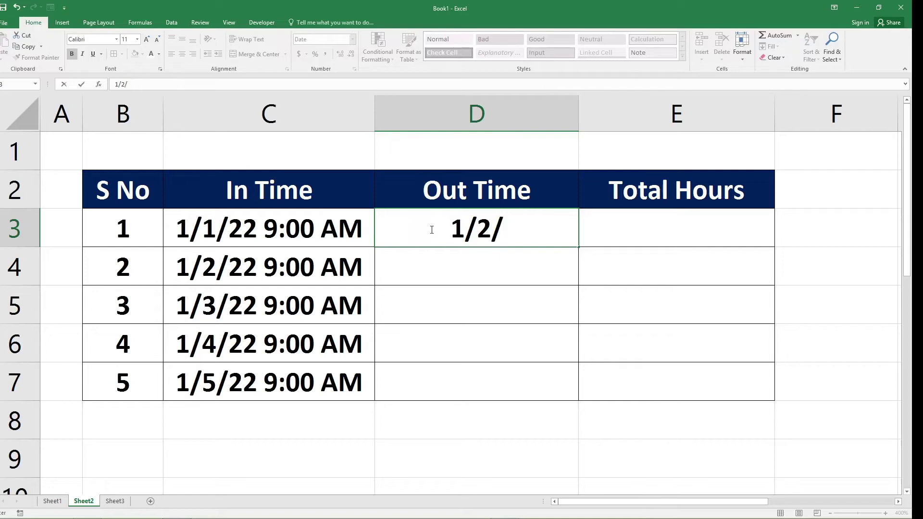
text(22)
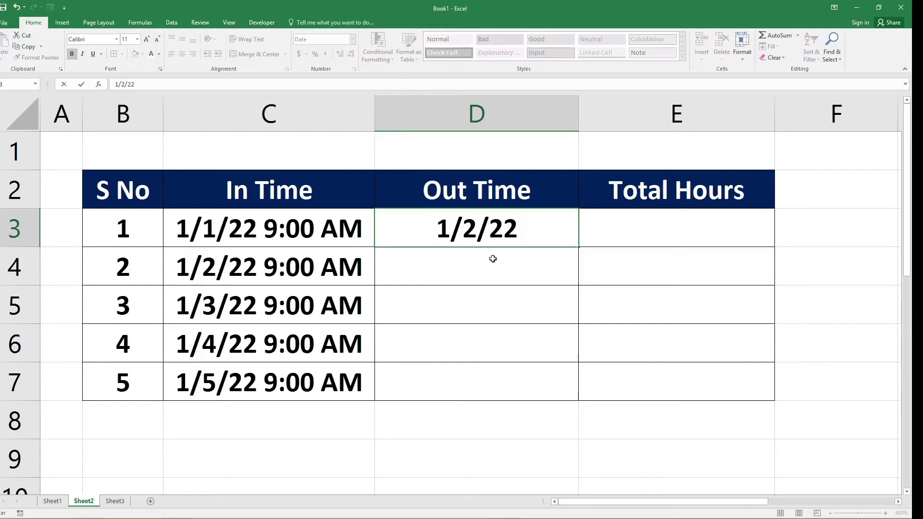
text( 11)
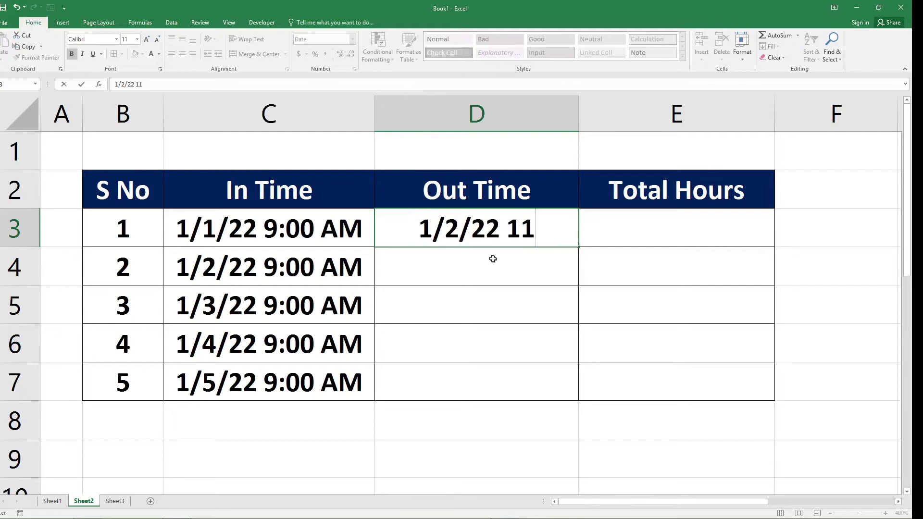
text(:00)
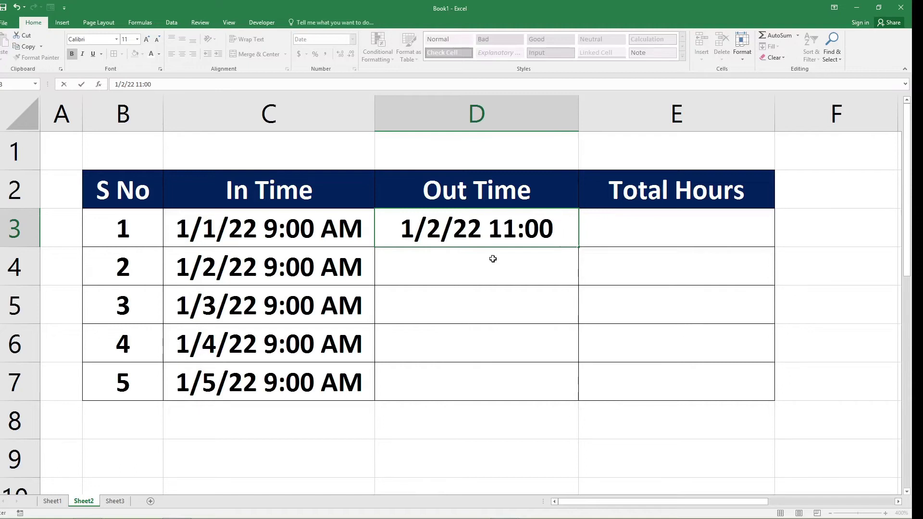
click(529, 307)
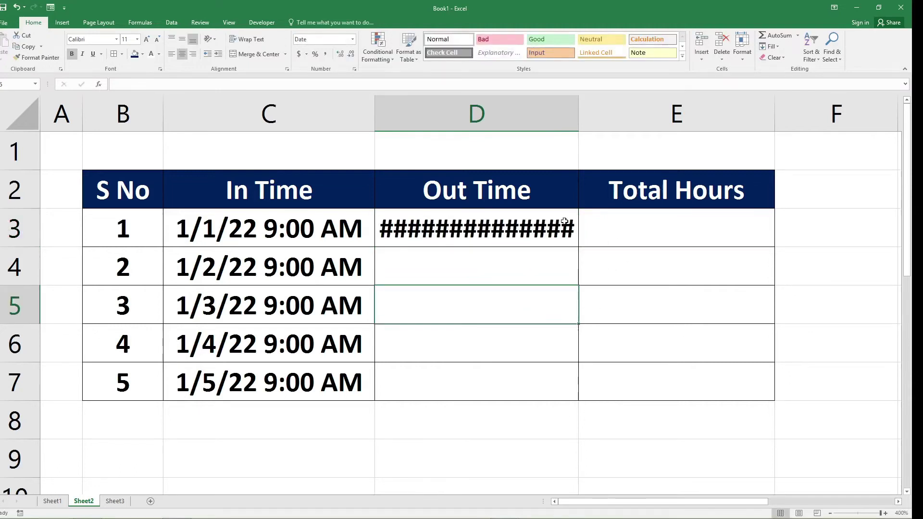
drag(579, 123, 588, 123)
Step: Fill D3 down to D7 so the Out Times run daily through 1/6/22 11:00 AM
click(578, 238)
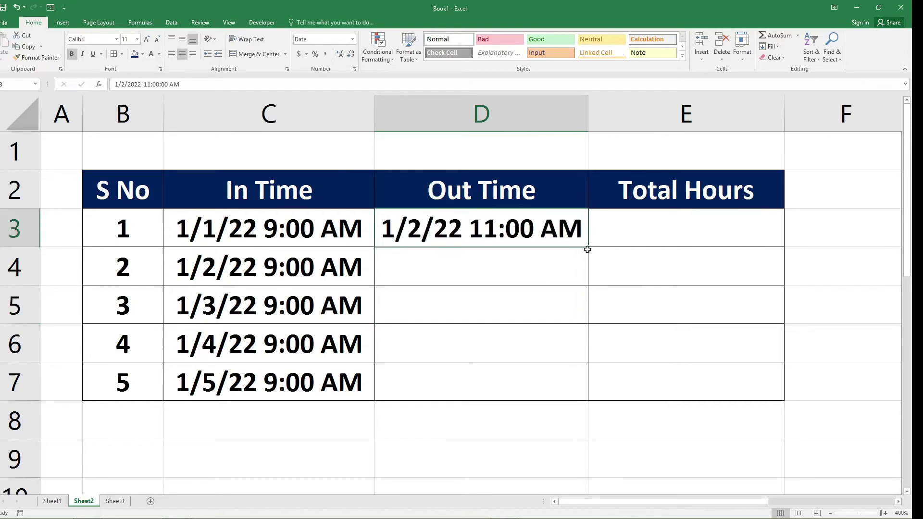
drag(589, 247, 587, 250)
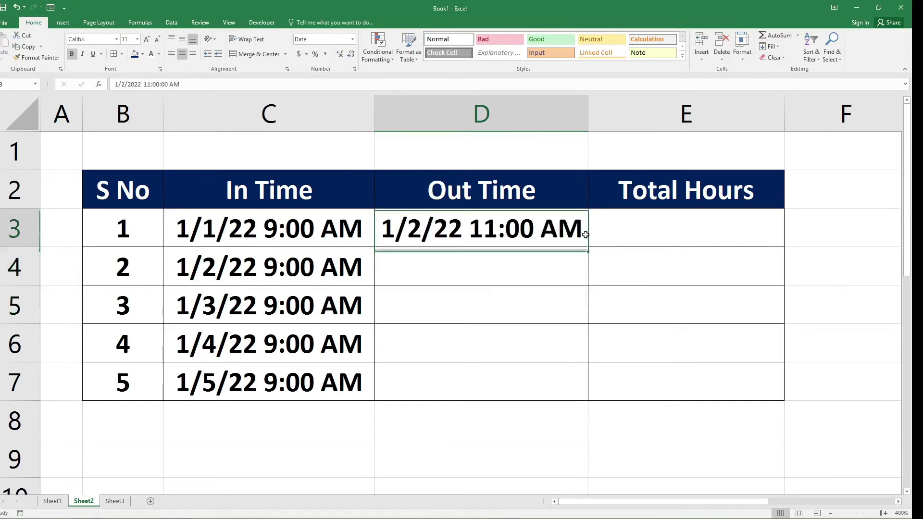
drag(589, 247, 587, 252)
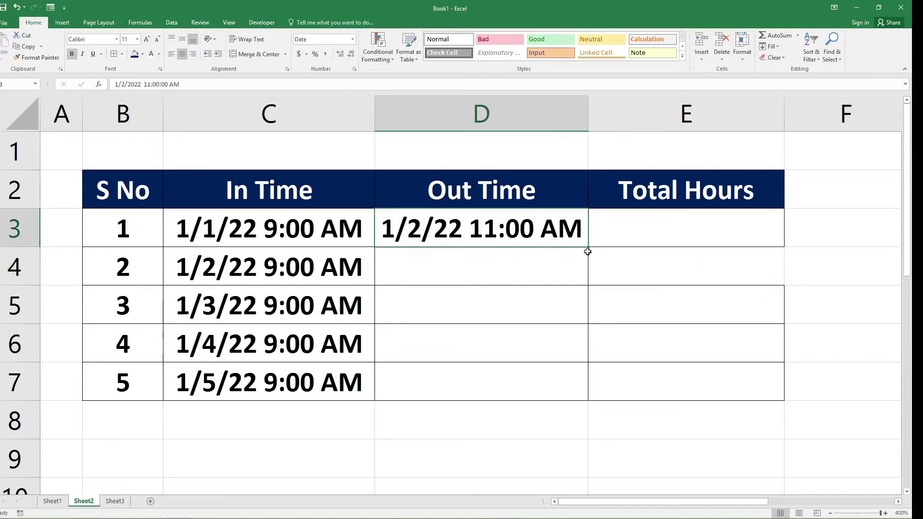
drag(588, 247, 588, 249)
click(659, 231)
mouse_move(589, 231)
mouse_down()
mouse_move(560, 230)
mouse_move(586, 249)
mouse_up()
click(589, 248)
click(586, 249)
click(586, 246)
drag(587, 246, 585, 394)
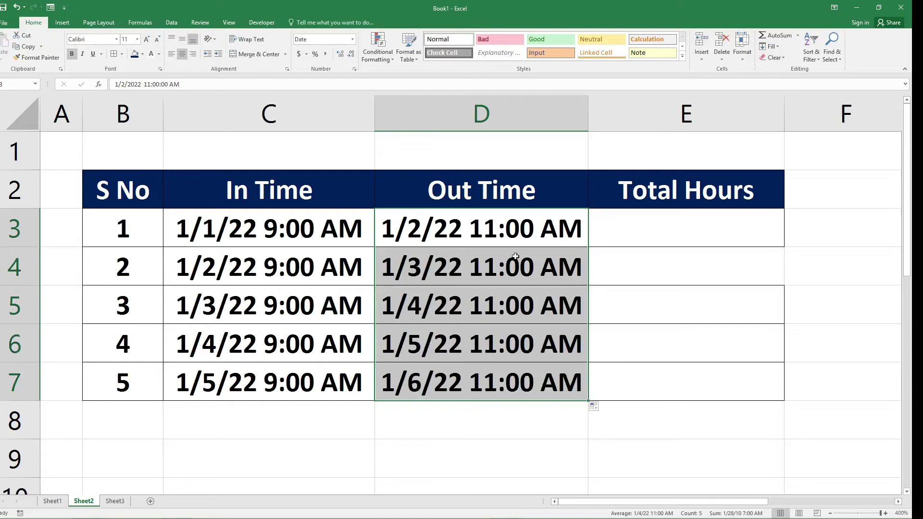
click(543, 236)
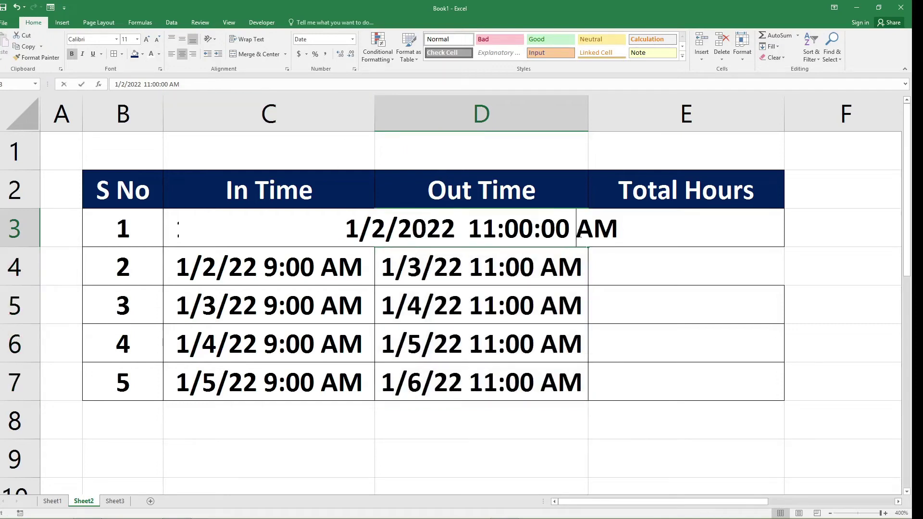
Step: Change the D3 Out Time from 11:00 AM to 11:00 PM
double_click(587, 237)
key(Left)
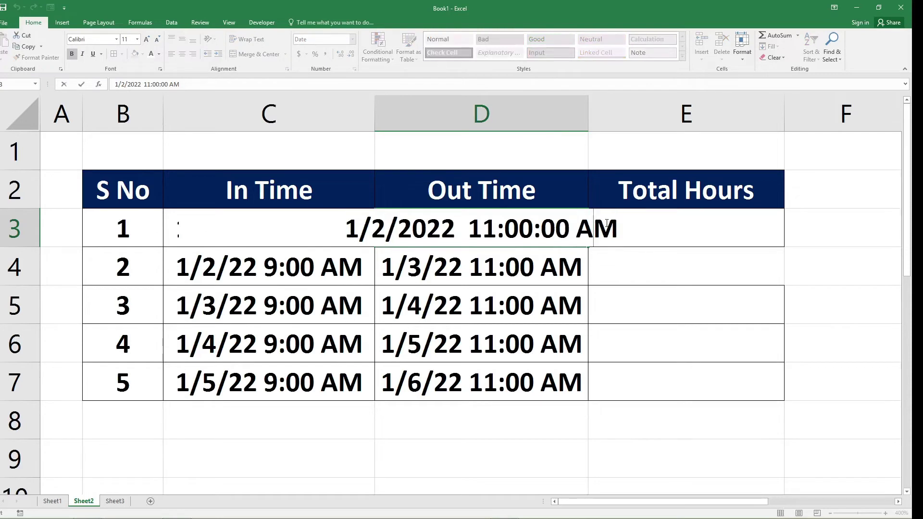
key(BackSpace)
text(P)
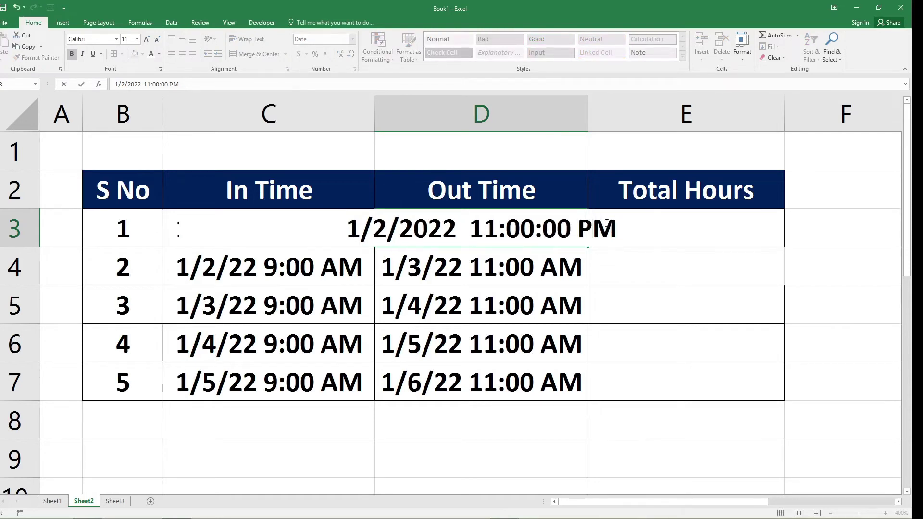
Step: Change the second In Time in C4 to 9:00 PM
double_click(330, 276)
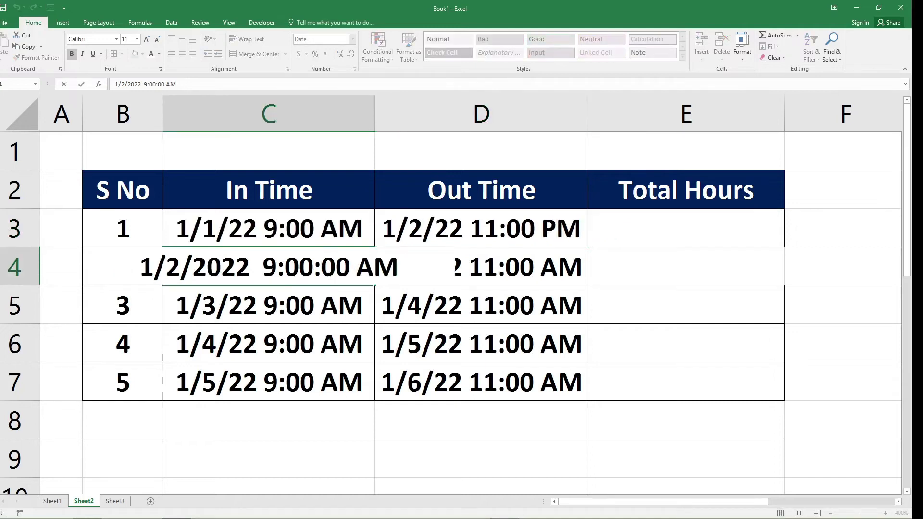
key(Right)
key(Right)
key(Right)
key(Right)
key(BackSpace)
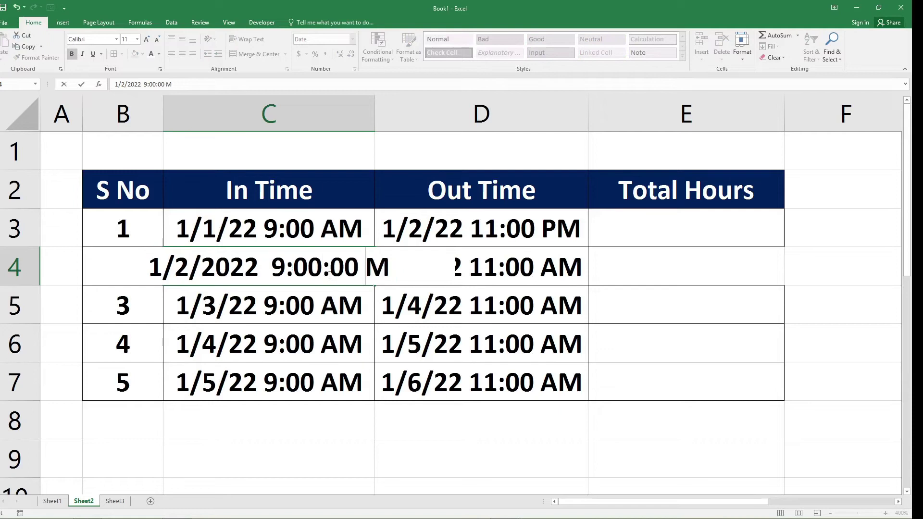
text(P)
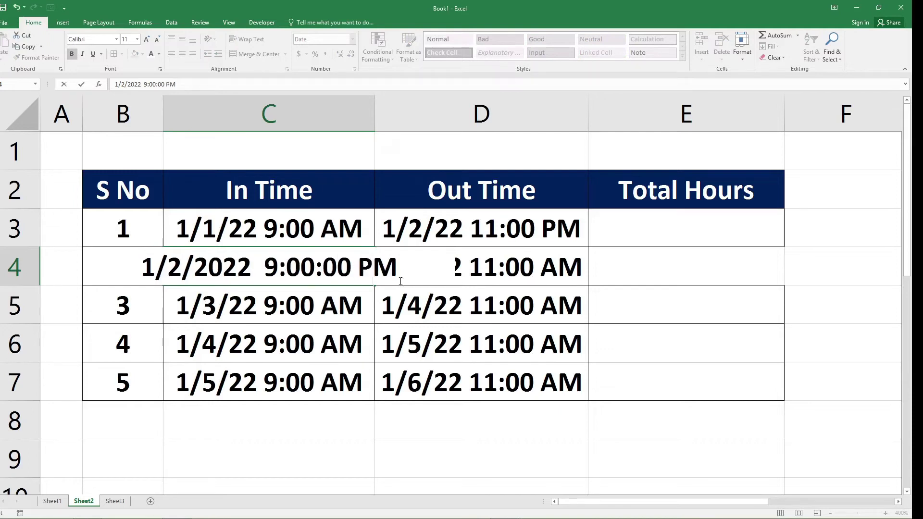
click(516, 310)
Step: Change the D5 and D7 Out Times from 11:00 AM to 11:00 PM
double_click(518, 309)
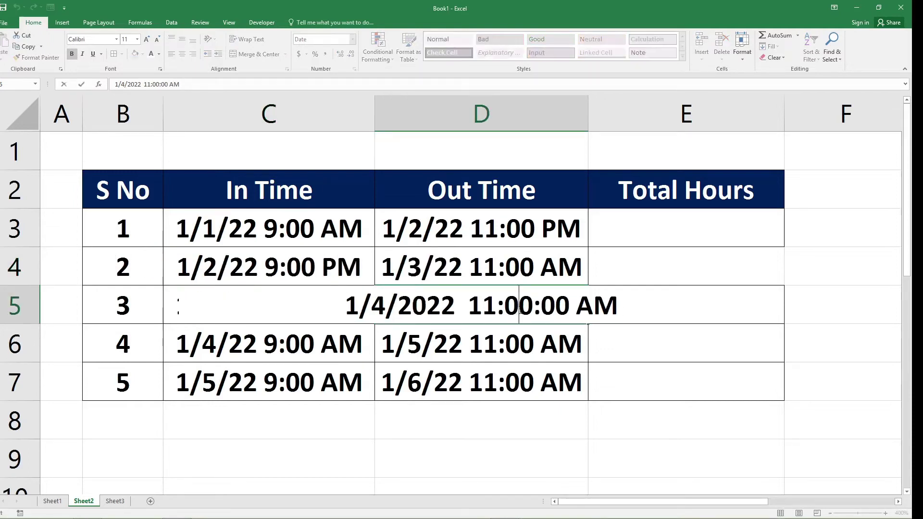
click(591, 307)
key(BackSpace)
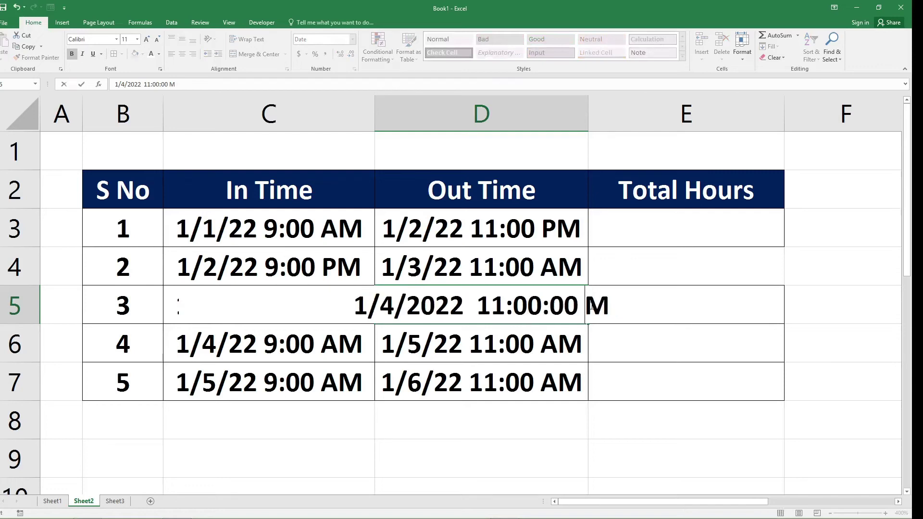
text(P)
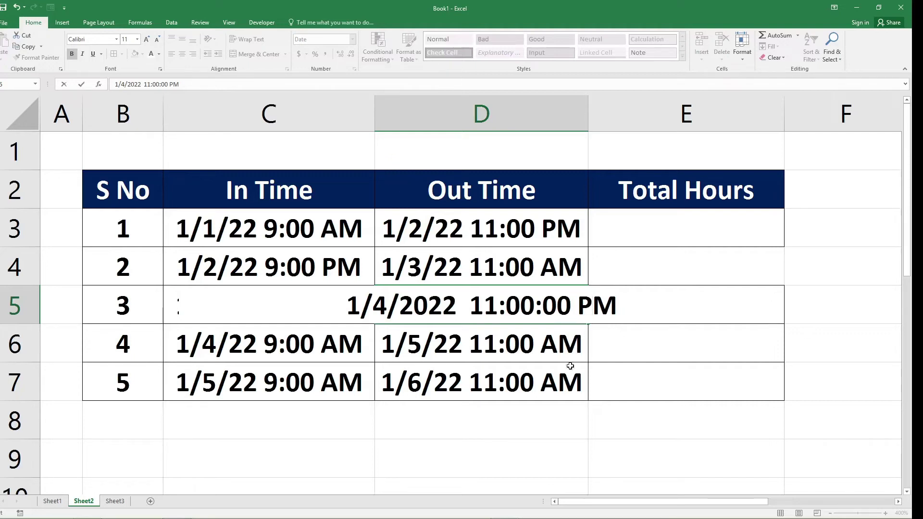
click(555, 383)
double_click(555, 382)
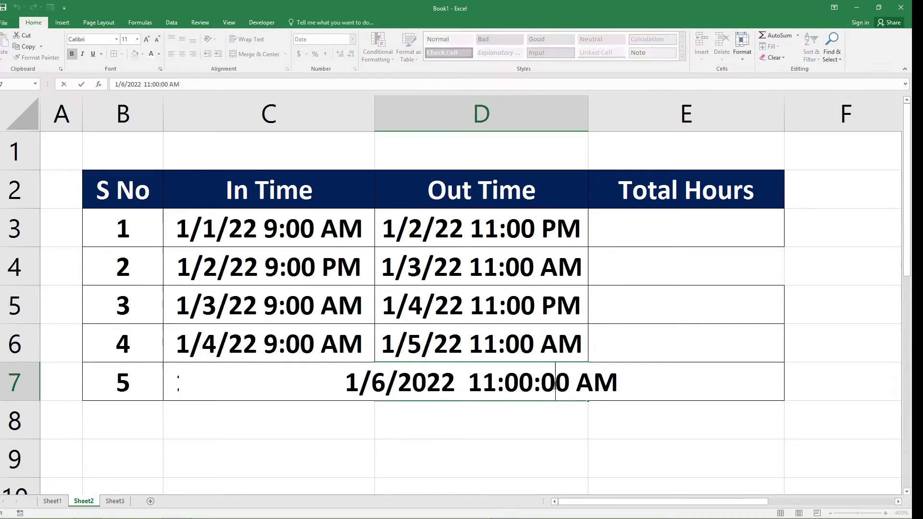
key(BackSpace)
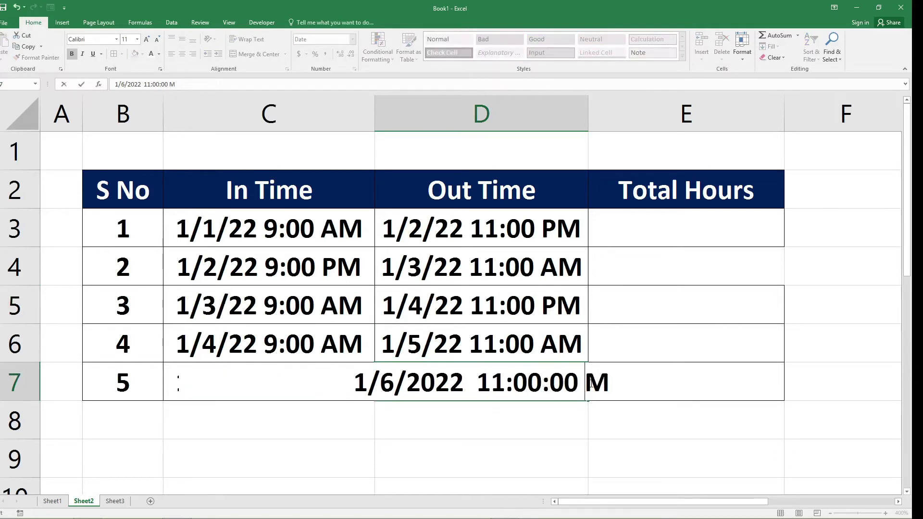
text(P)
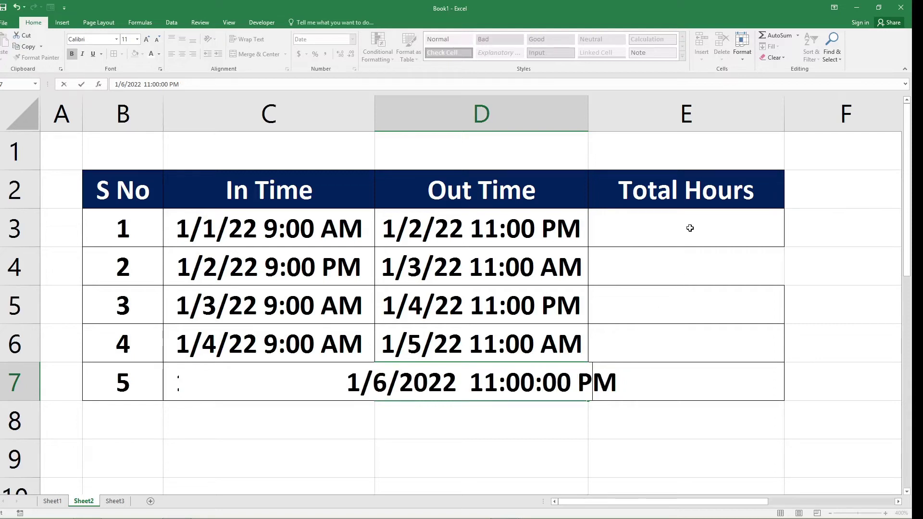
click(689, 228)
Step: Enter the formula =D3-C3 in E3 for the first Total Hours
drag(689, 228, 688, 378)
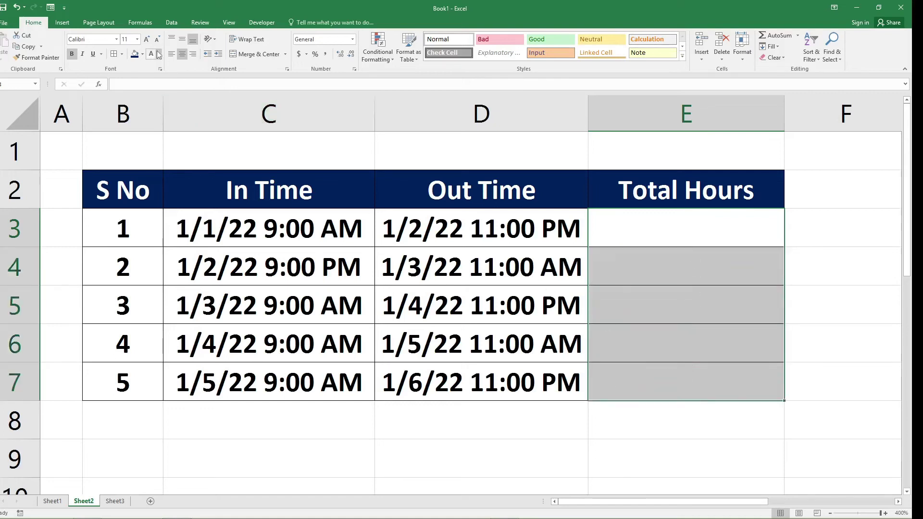
double_click(655, 232)
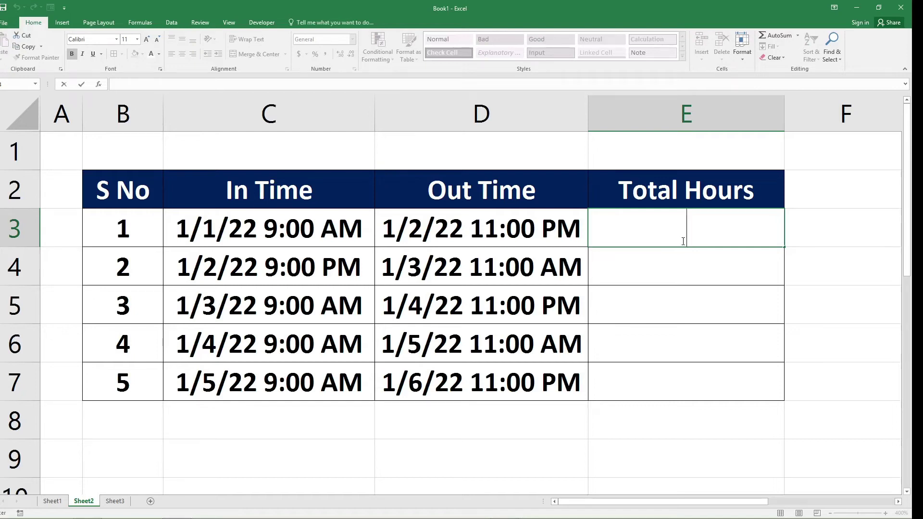
text(=)
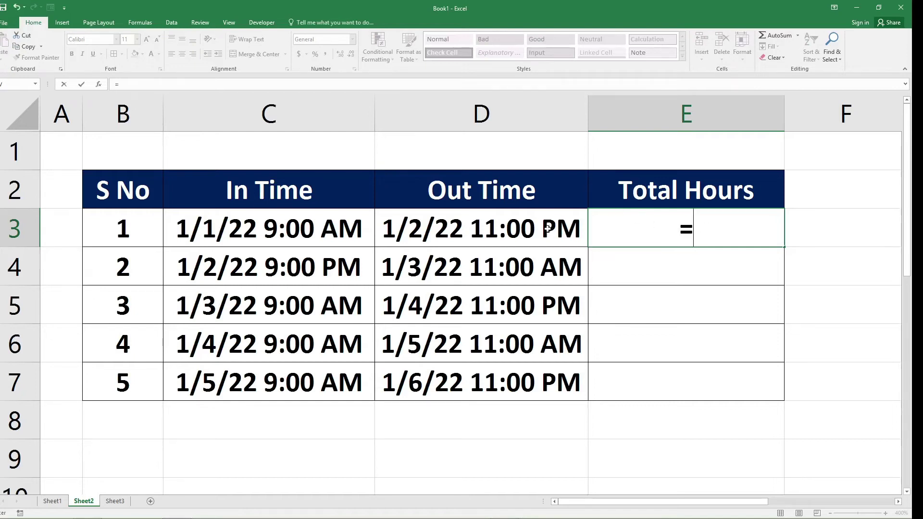
click(547, 230)
text(-)
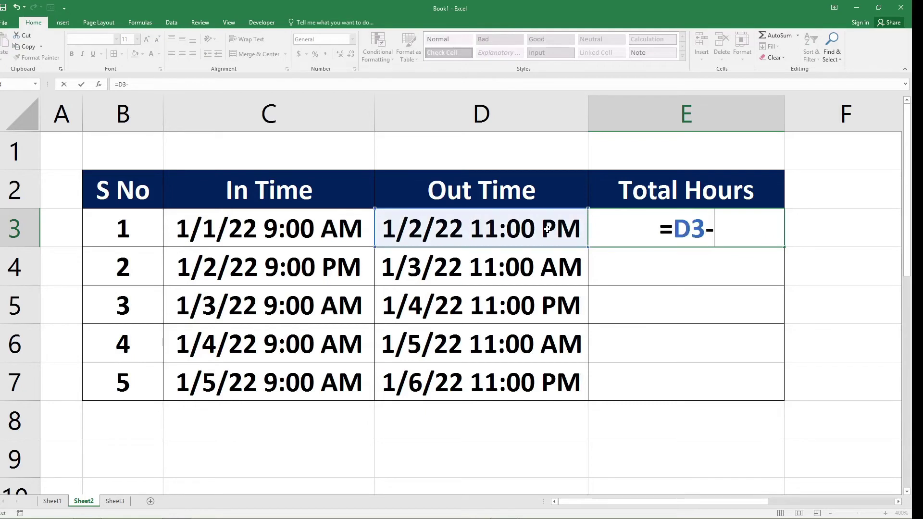
click(340, 223)
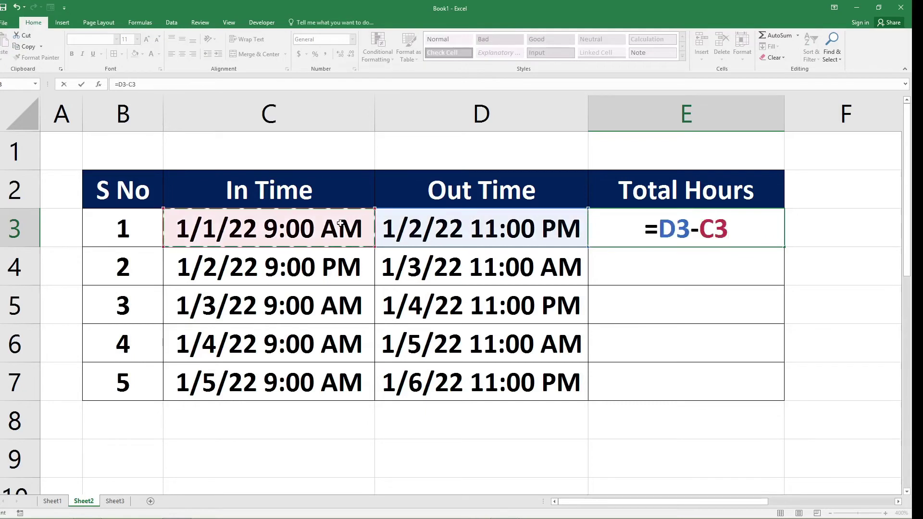
key(Return)
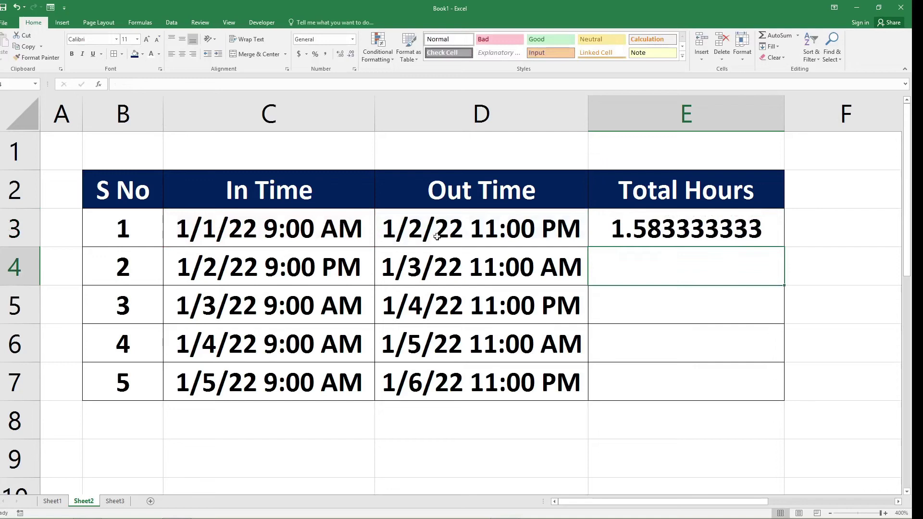
Step: Copy the E3 formula down through E7 and bring up the cells' context menu
click(725, 228)
drag(784, 246, 785, 398)
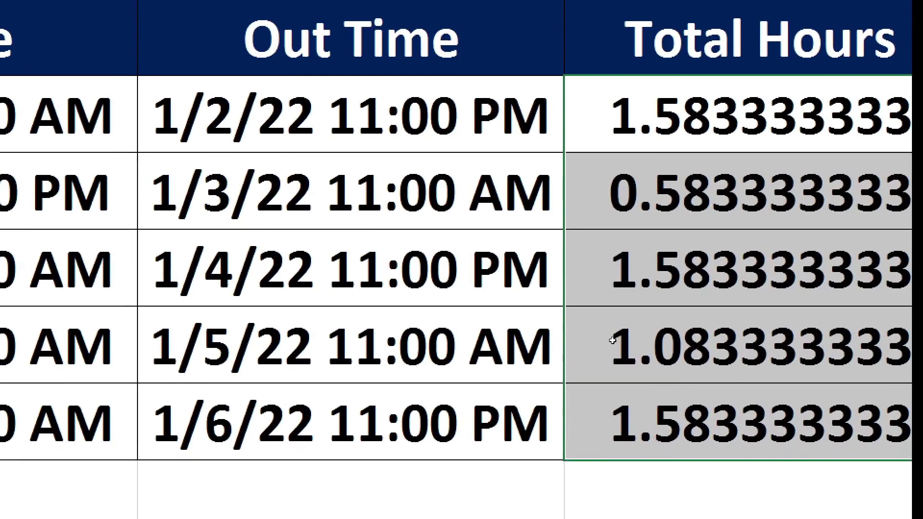
right_click(610, 277)
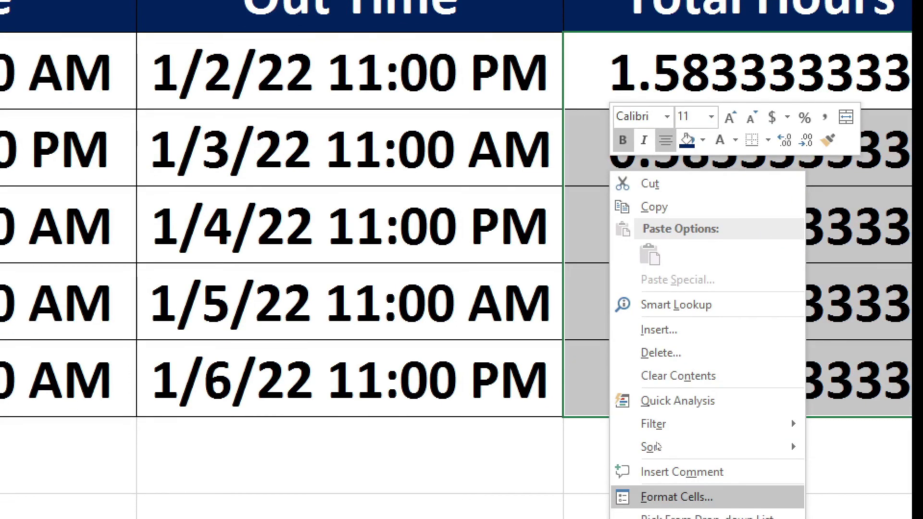
Step: Give E3:E7 the custom format [h]:mm, showing 38:00, 14:00, 26:00, then go to Sheet3
click(656, 497)
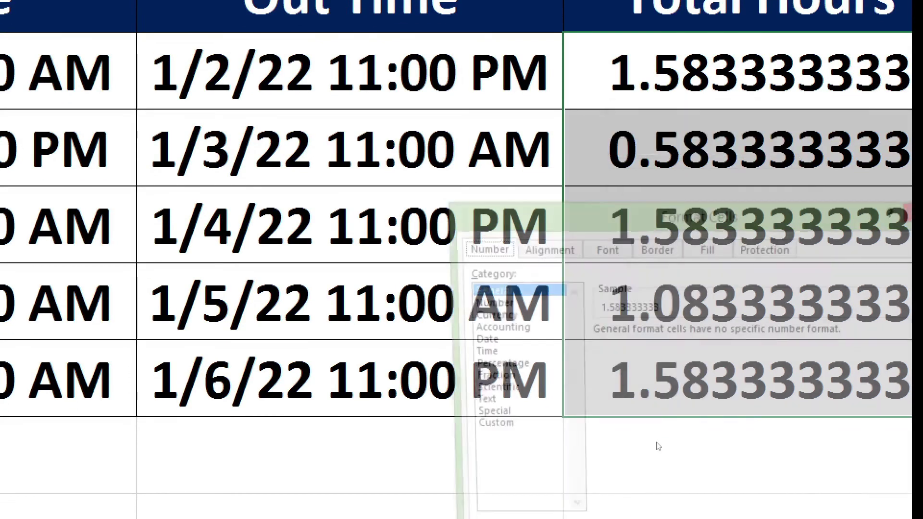
click(555, 426)
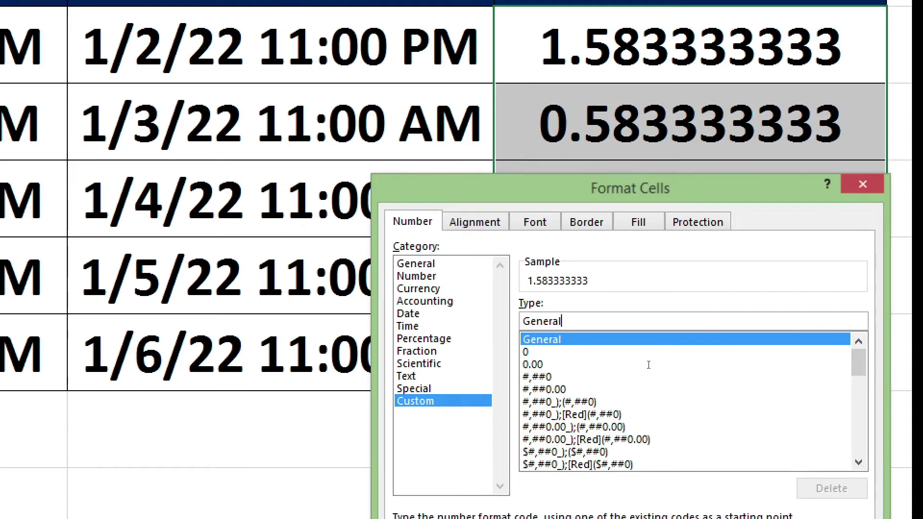
key(BackSpace)
key(BackSpace)
key(BackSpace)
key(BackSpace)
key(BackSpace)
key(BackSpace)
key(BackSpace)
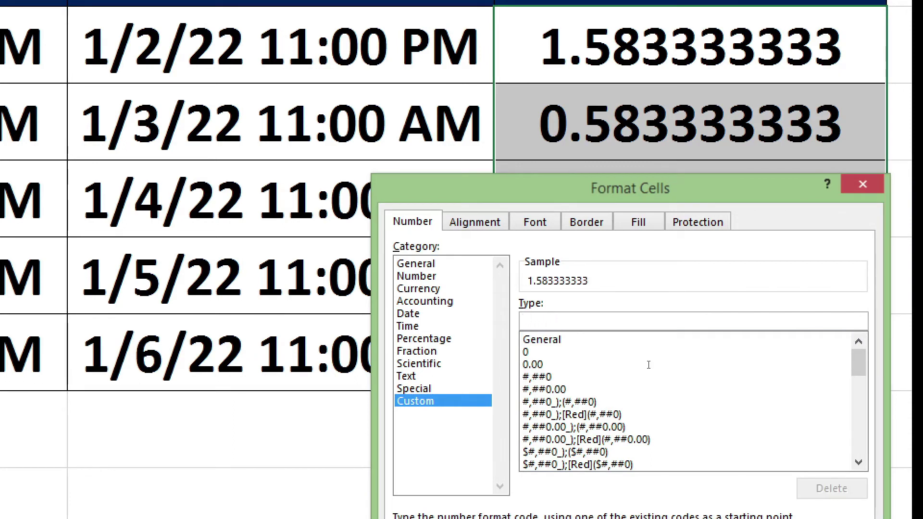
text([H)
key(BackSpace)
text(h)
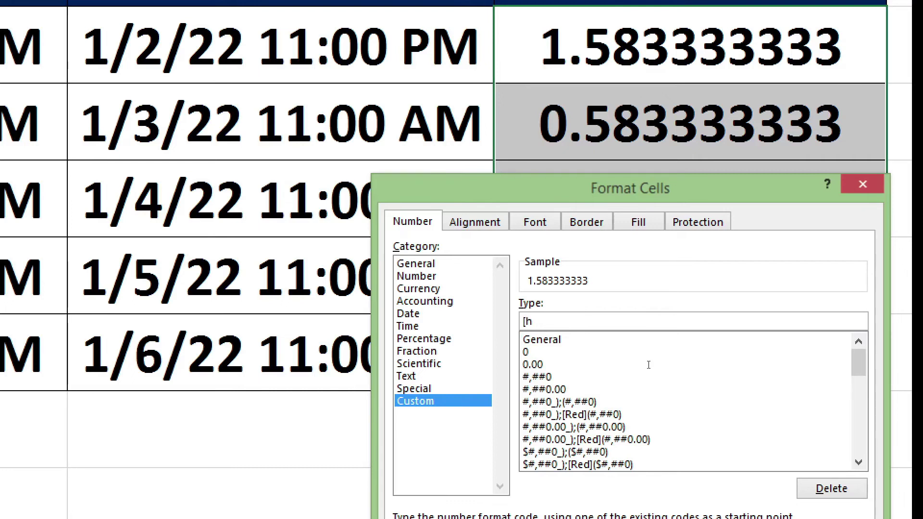
text(]:)
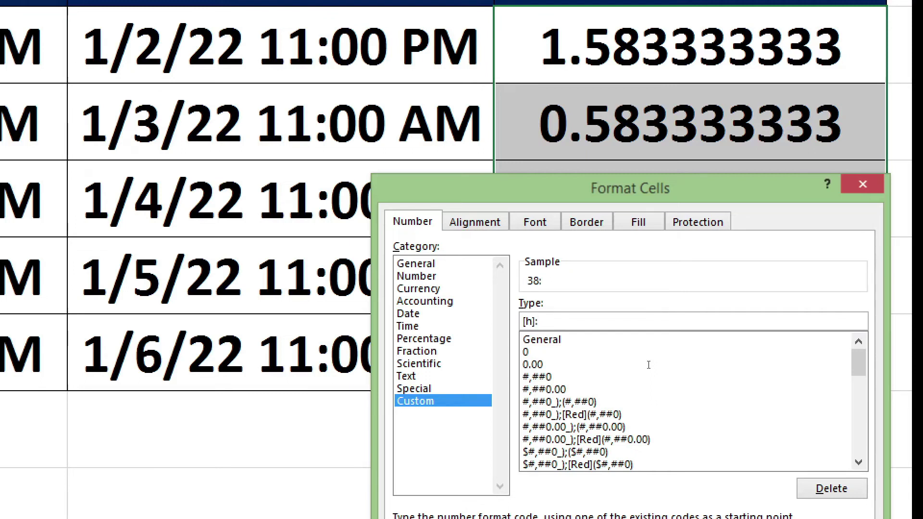
text(mm)
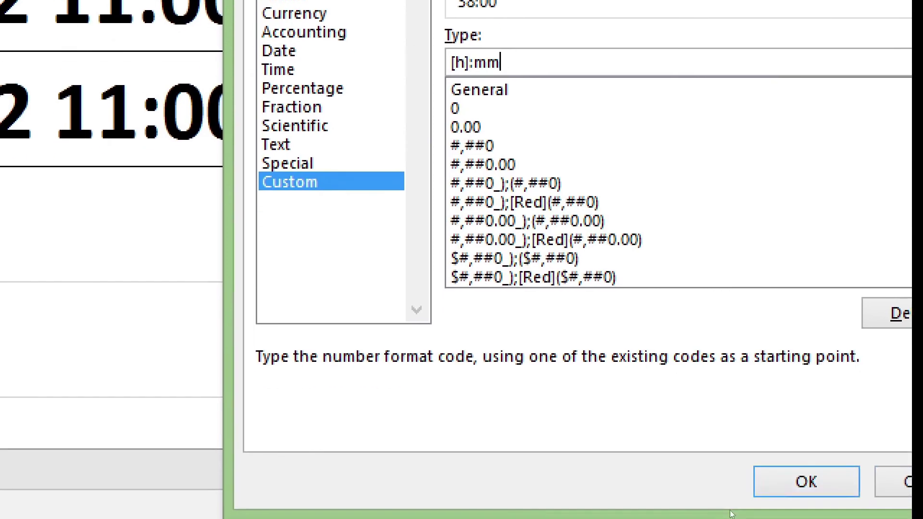
key(Return)
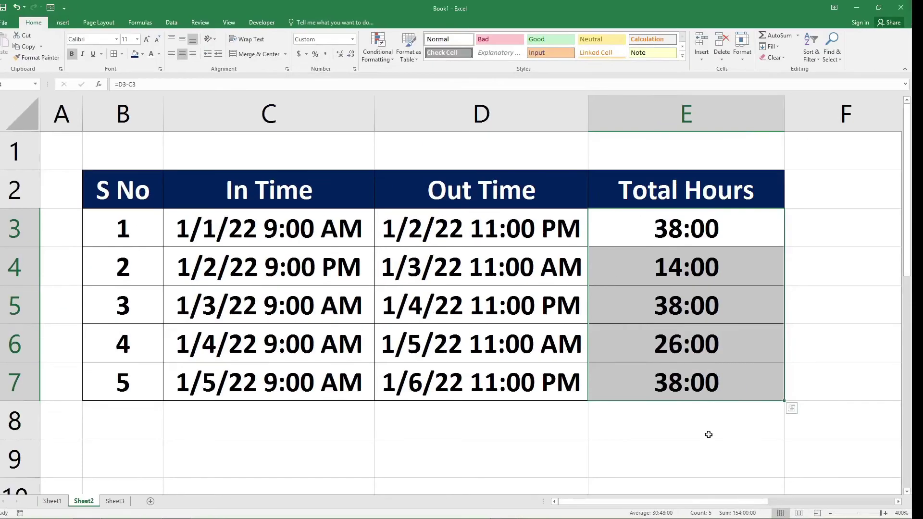
click(708, 434)
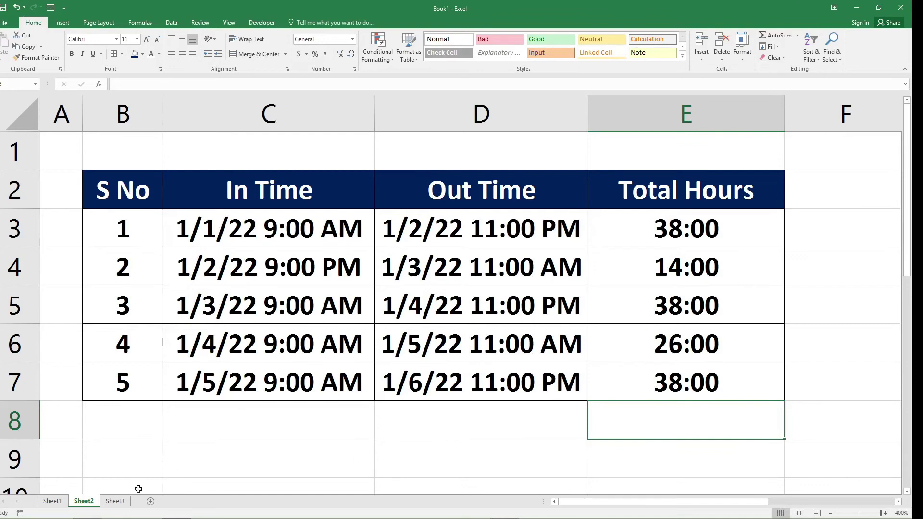
click(115, 502)
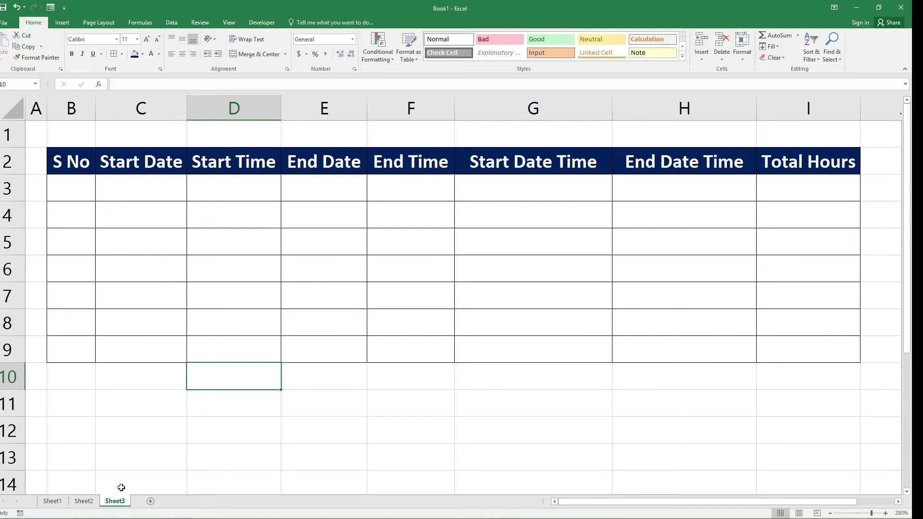
Step: Number the rows 1 to 7 in B3:B9 using a fill series
click(76, 191)
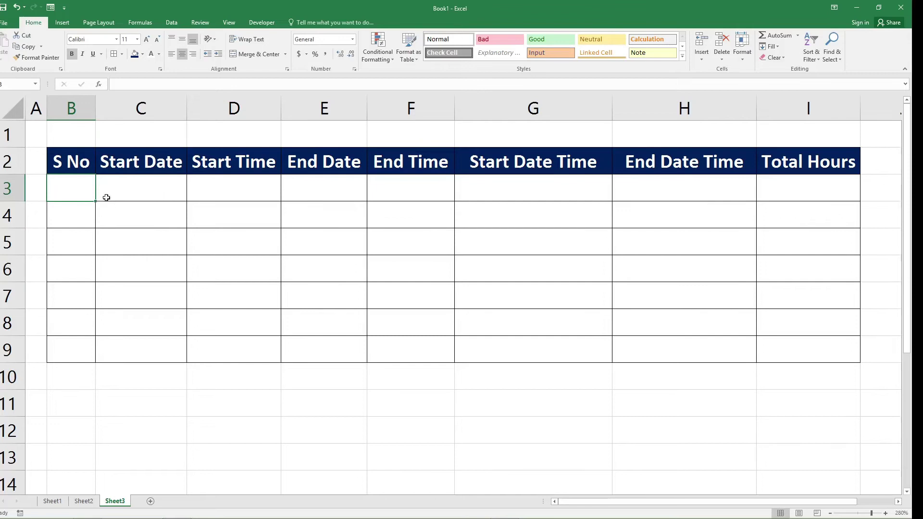
text(1)
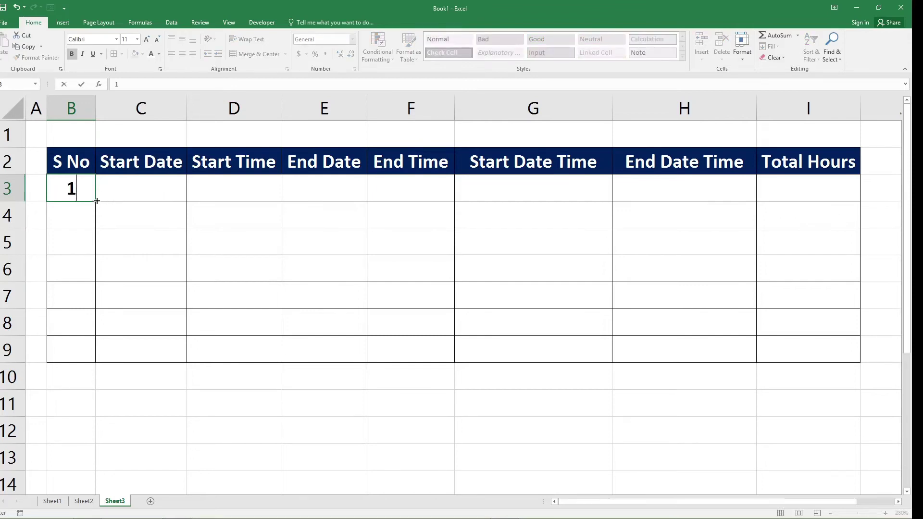
drag(97, 201, 82, 190)
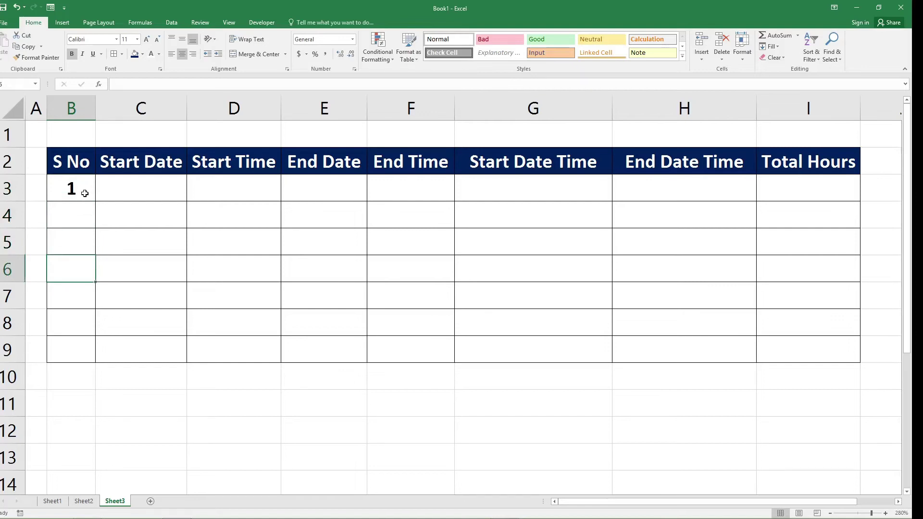
drag(96, 201, 96, 364)
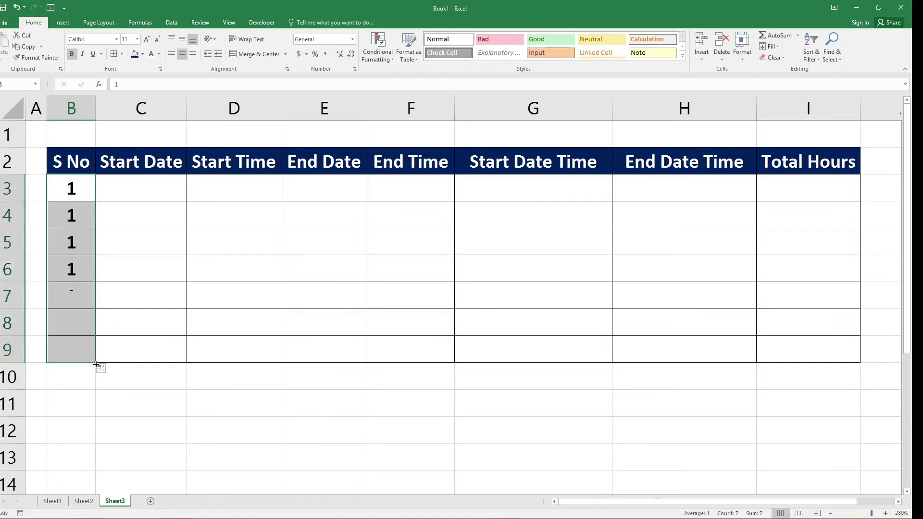
click(101, 369)
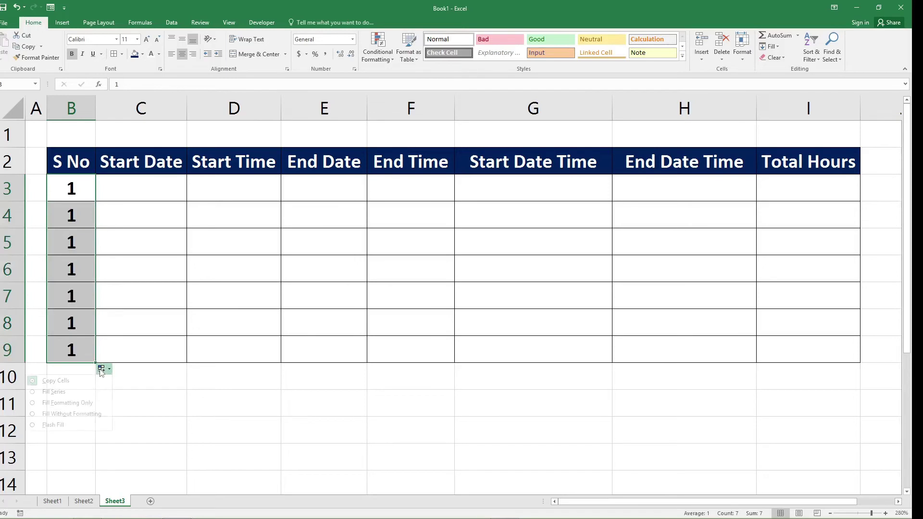
click(84, 395)
Step: Fill the Start Dates in C3:C9 from 1/1/2022 through 1/7/2022
click(159, 186)
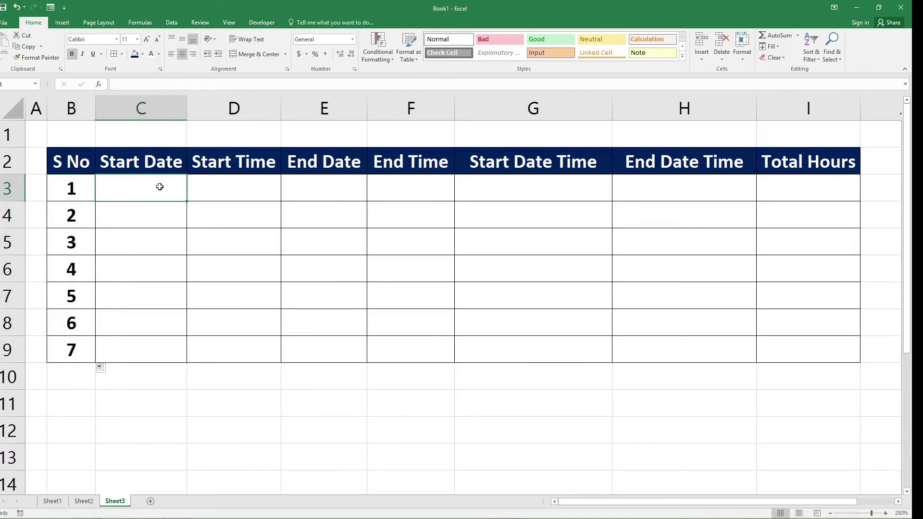
text(1)
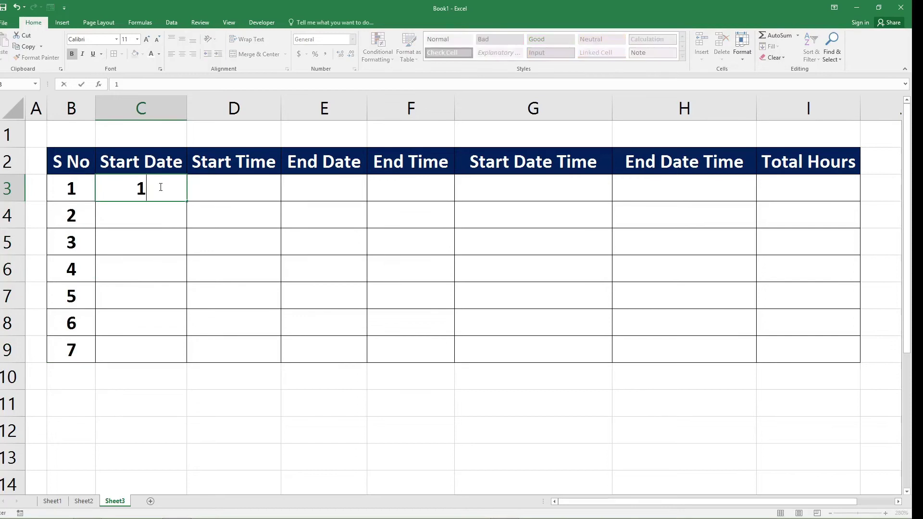
text(/1)
text(/2022)
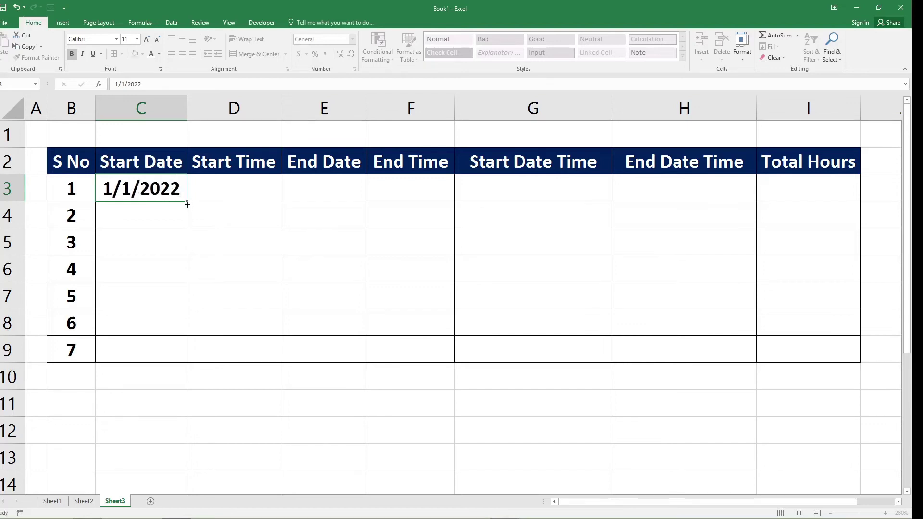
drag(186, 203, 177, 305)
click(186, 200)
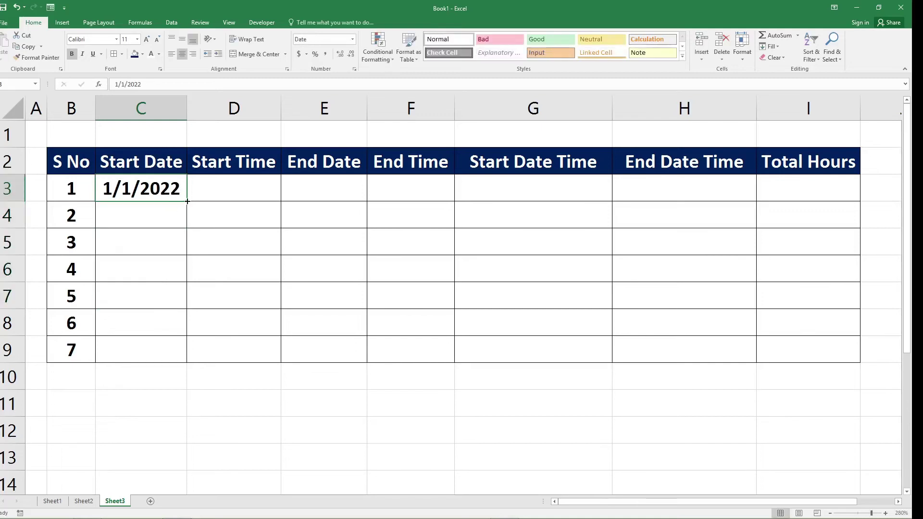
drag(187, 201, 187, 228)
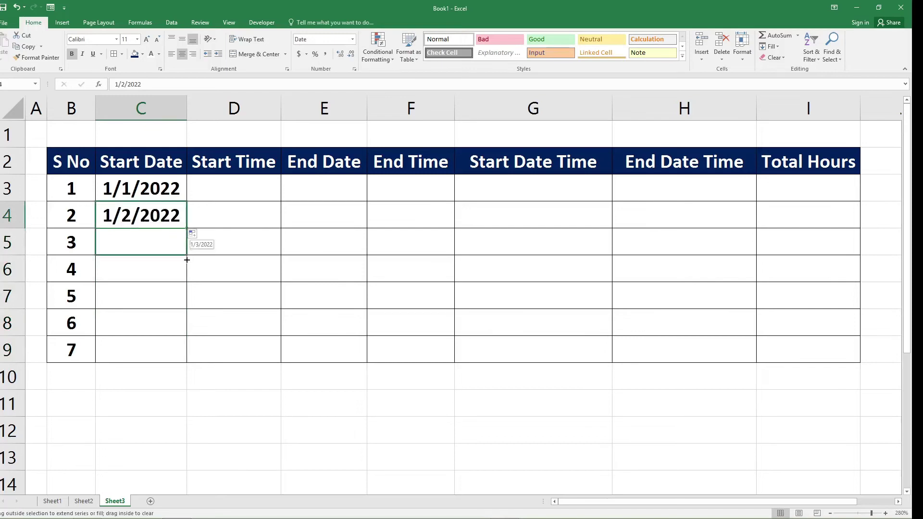
drag(187, 229, 186, 363)
key(F2)
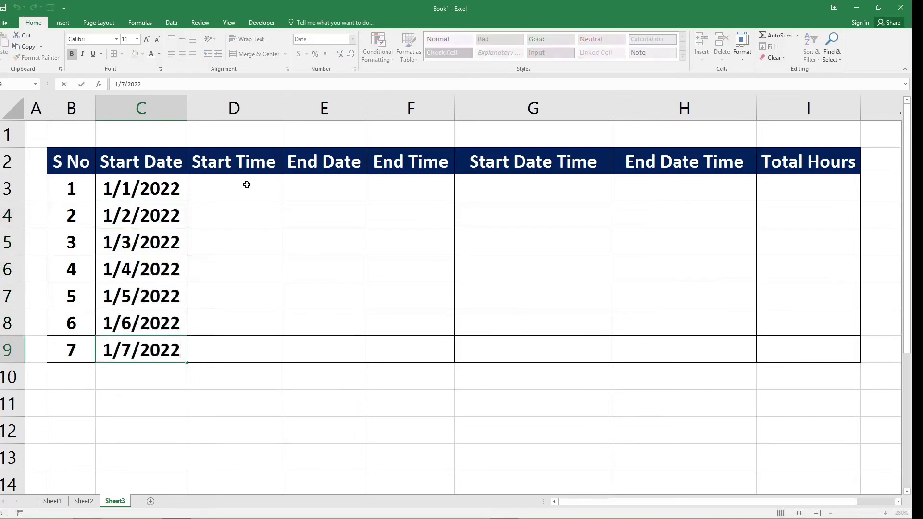
Step: Enter Start Times 8:00 AM, 9:00 AM, 10:00 AM and 11:00 AM in D3:D6
click(248, 182)
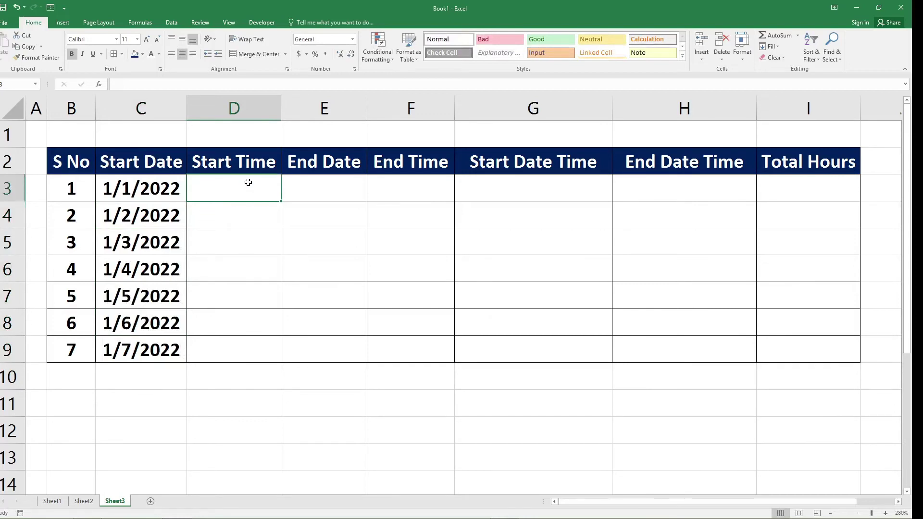
text(8)
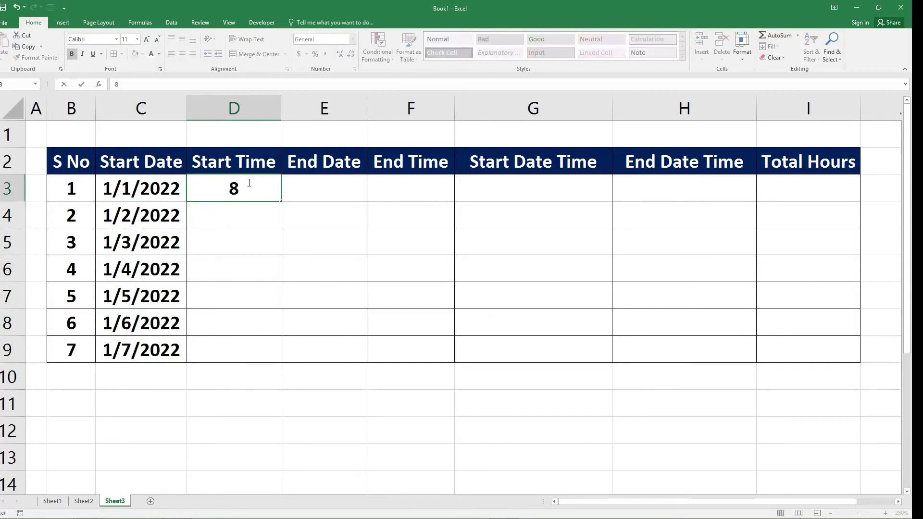
text(:00m)
key(BackSpace)
text(A)
text(m)
key(BackSpace)
text(M)
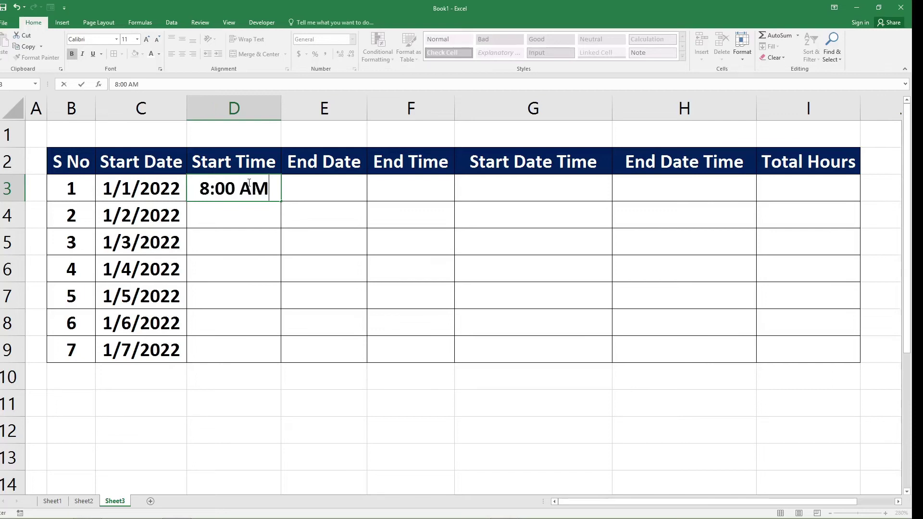
key(Return)
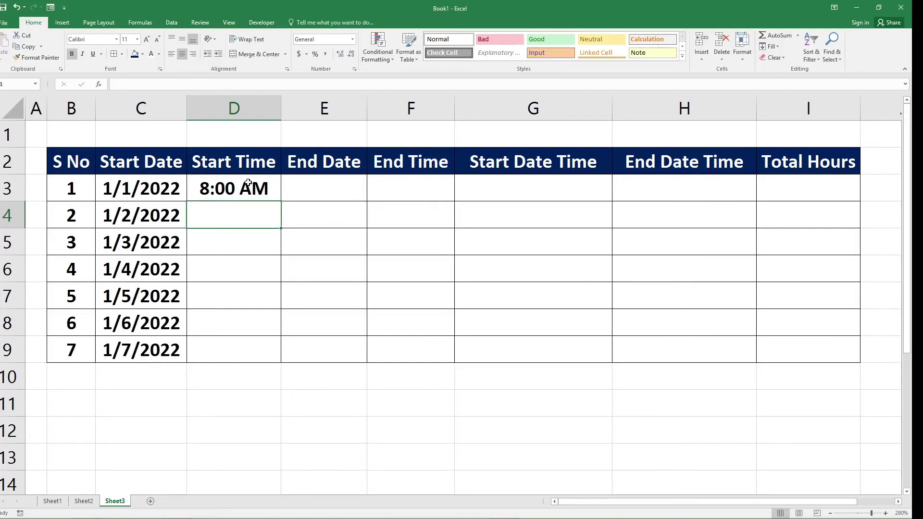
text(9:00 AM)
key(Return)
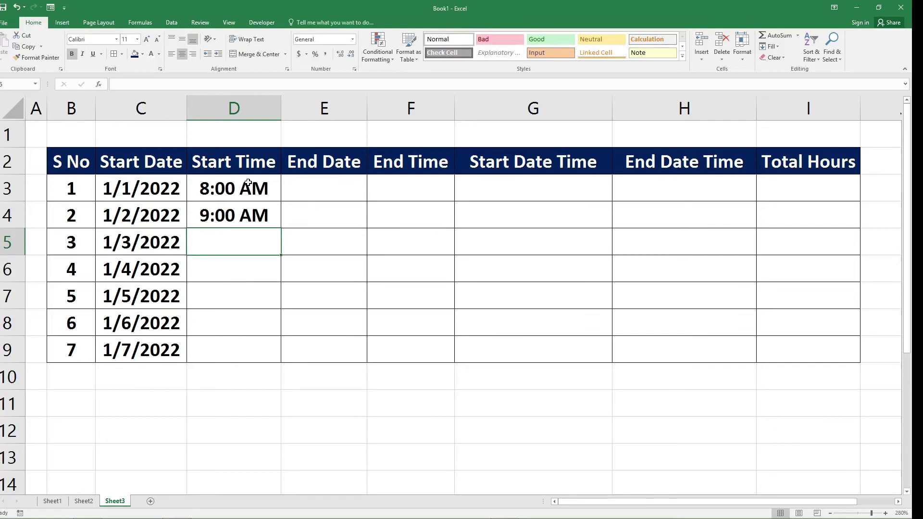
text(10:00 )
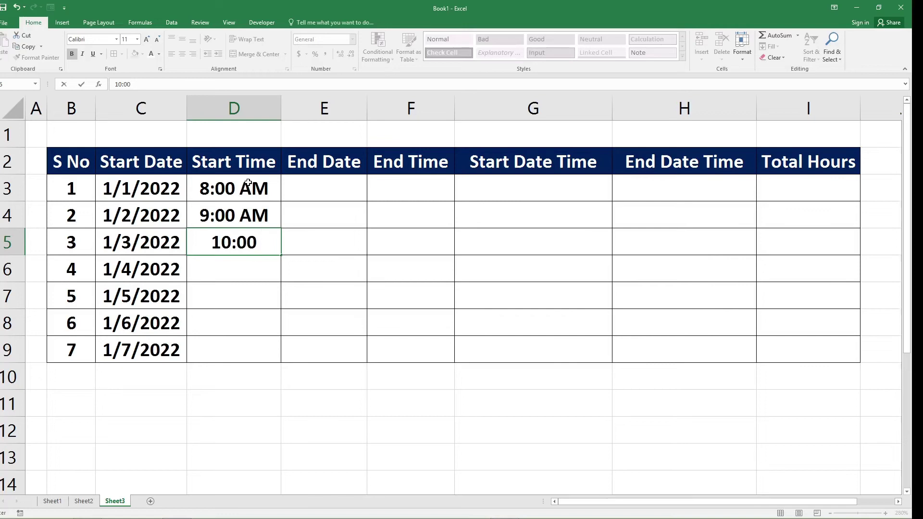
text(AM)
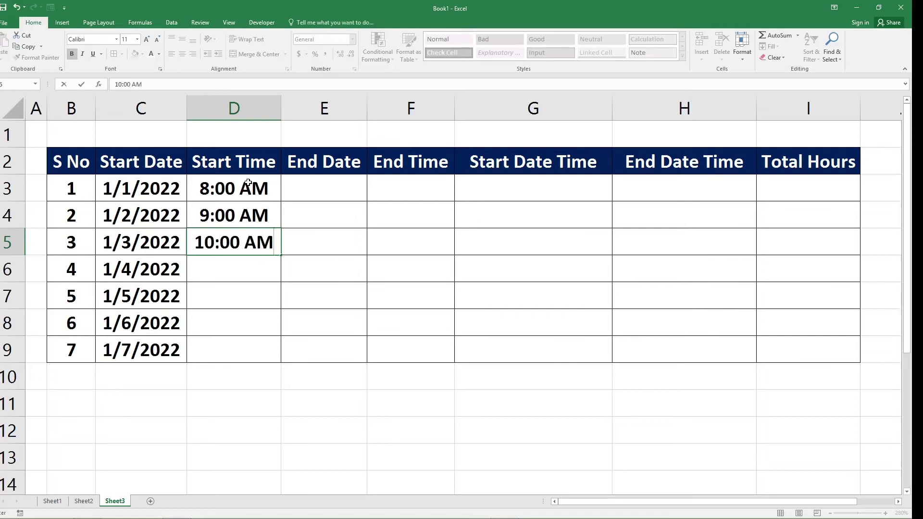
key(Return)
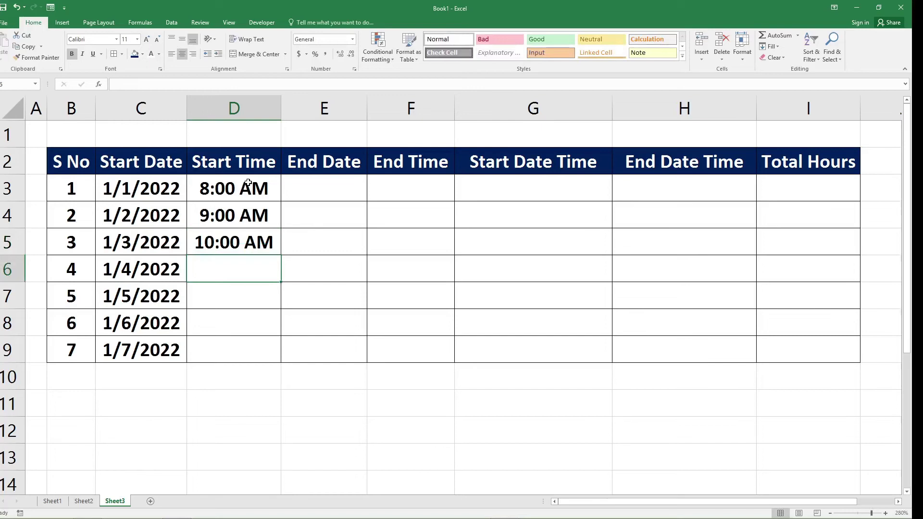
text(11:)
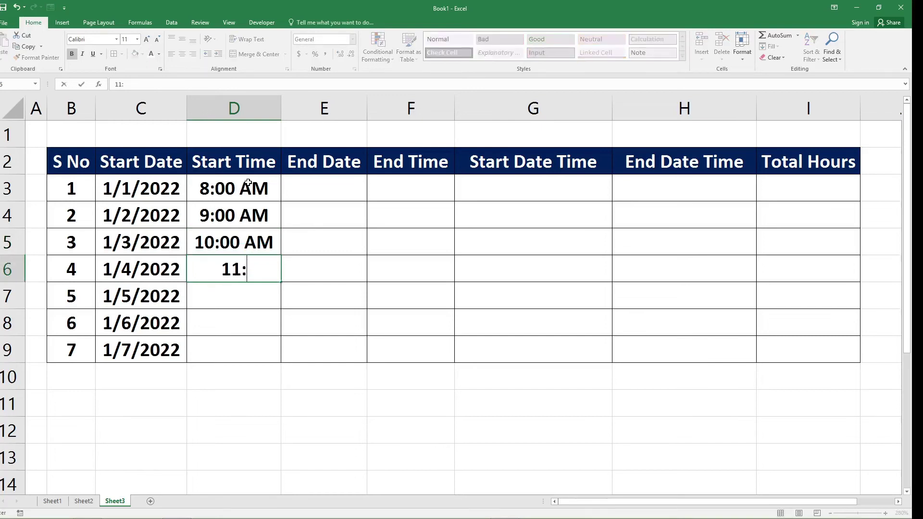
text(00 )
text(A)
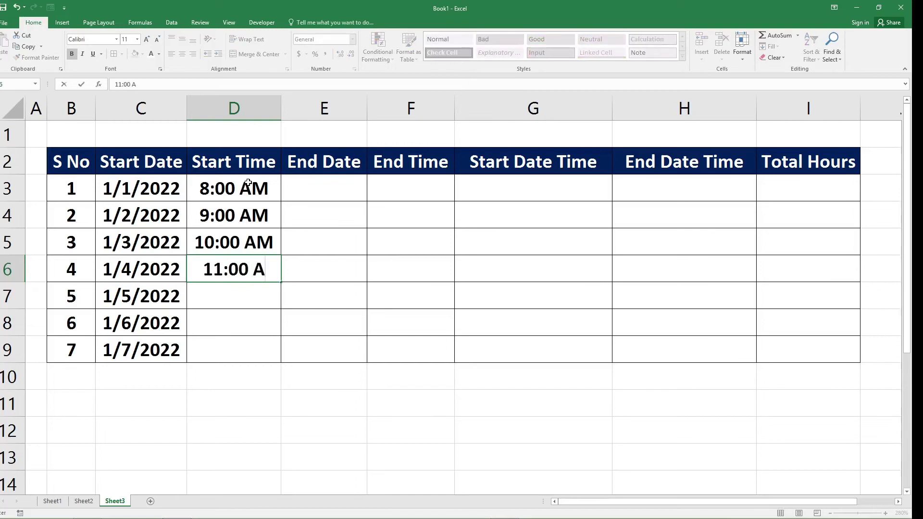
text(M)
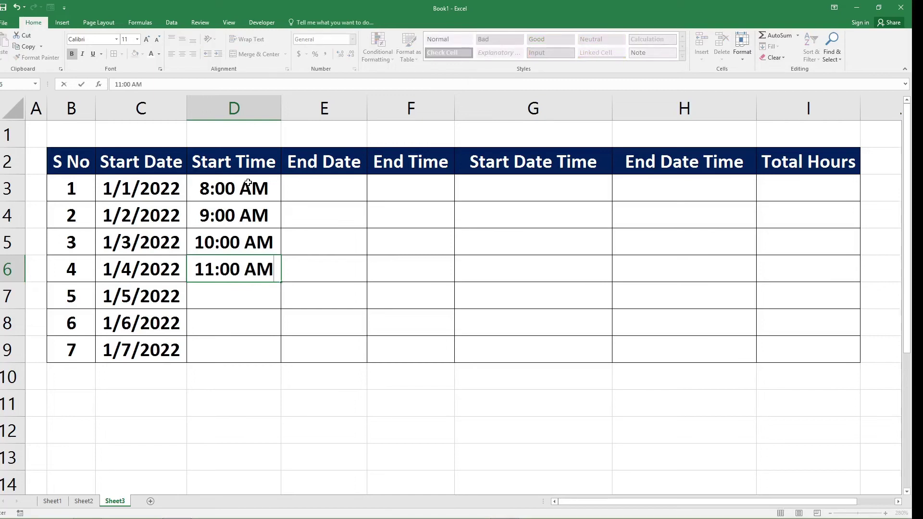
Step: Commit 11:00 AM, then enter 12:00 PM, 1:00 PM and 2:00 PM in D7:D9
key(Return)
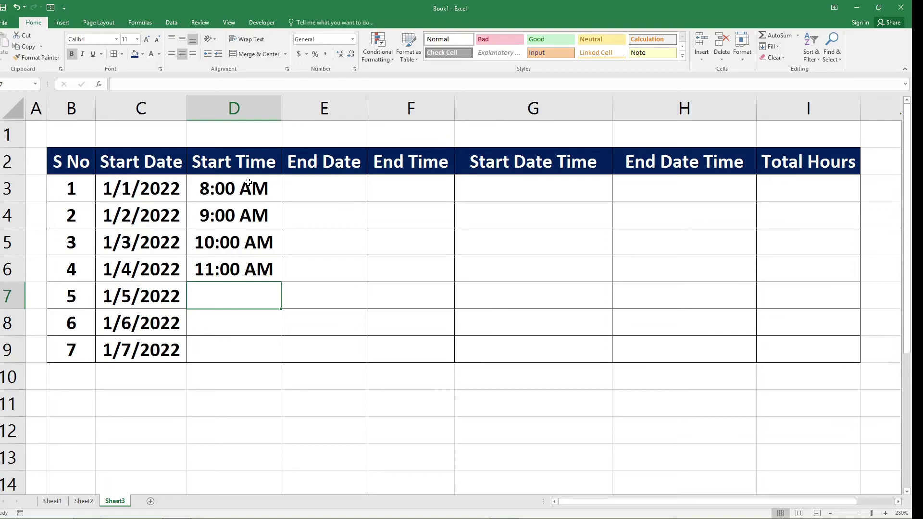
text(12)
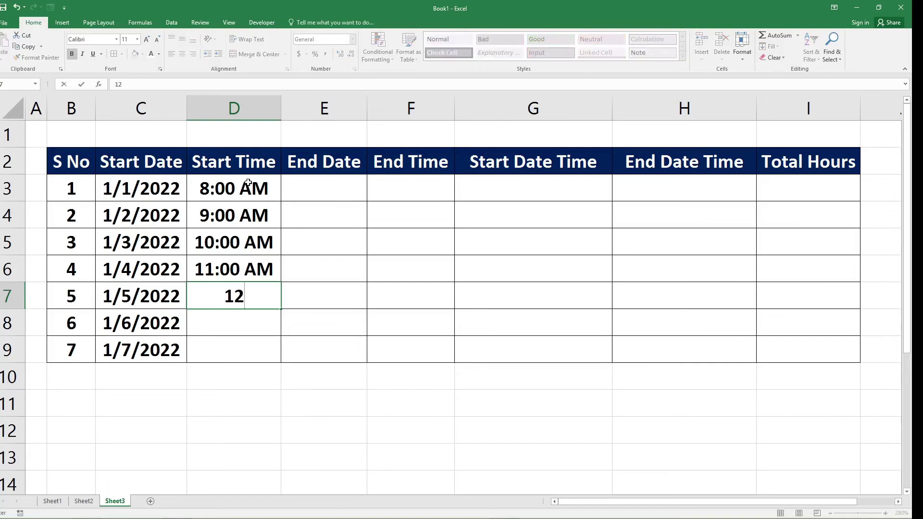
text(:00)
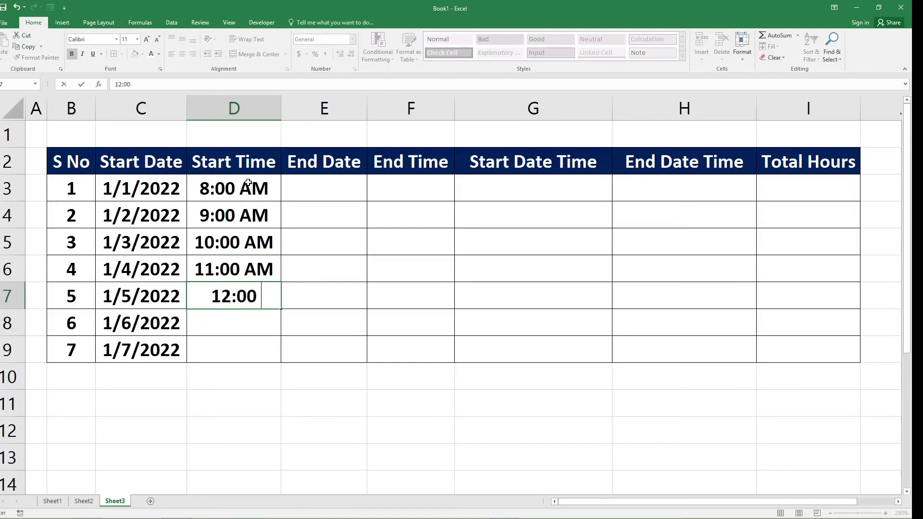
text( P)
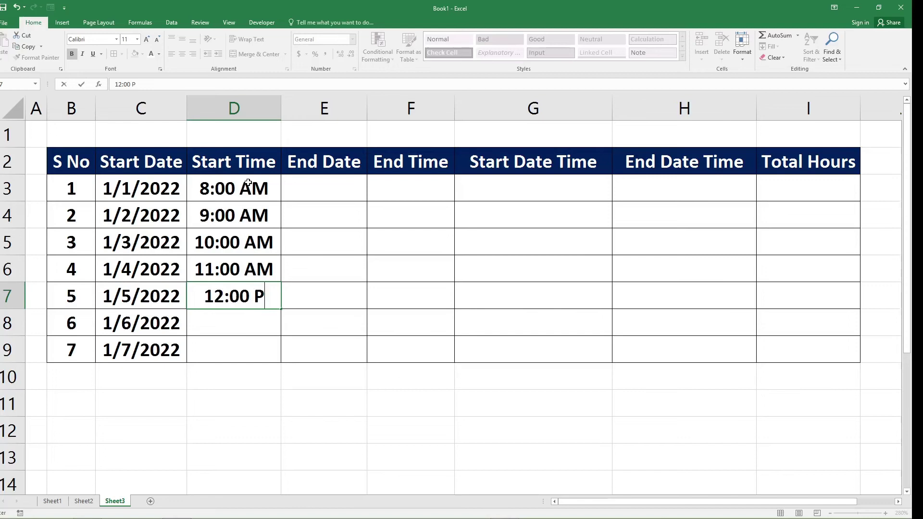
text(M)
key(Left)
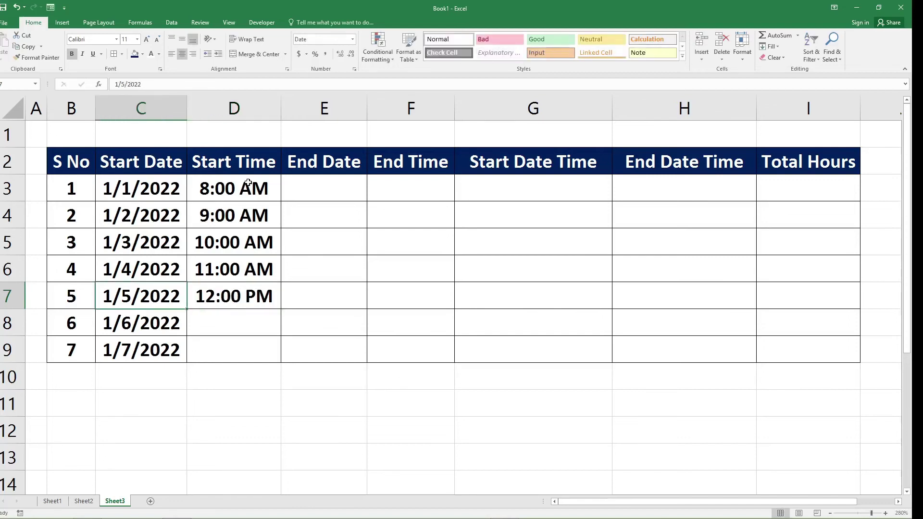
key(Right)
key(Down)
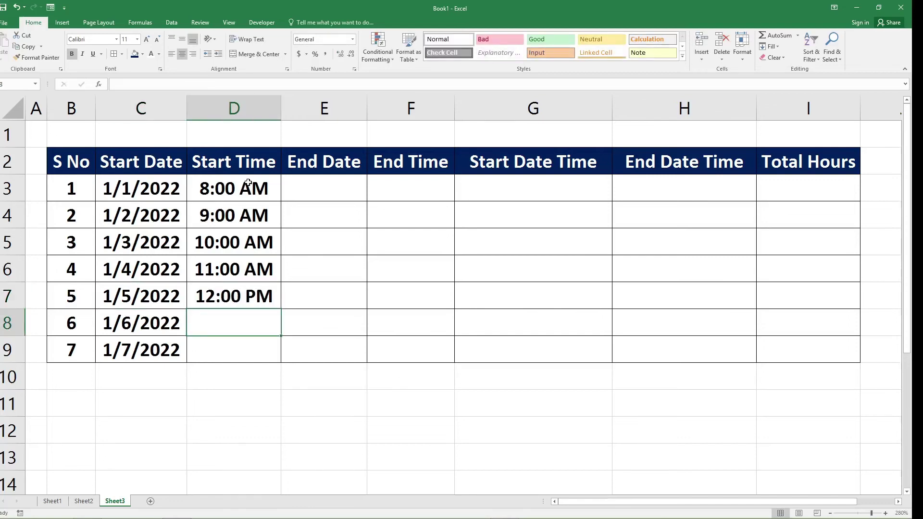
text(1)
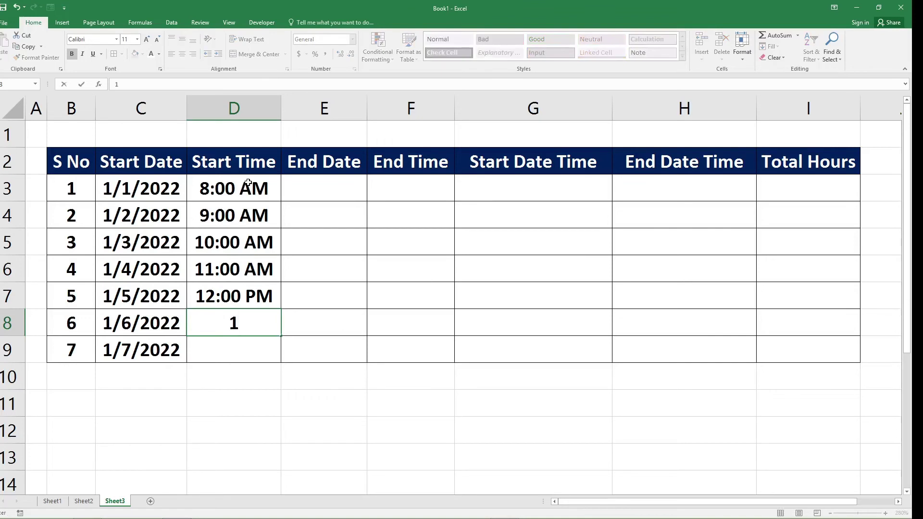
text(:)
text(00 PM)
key(Return)
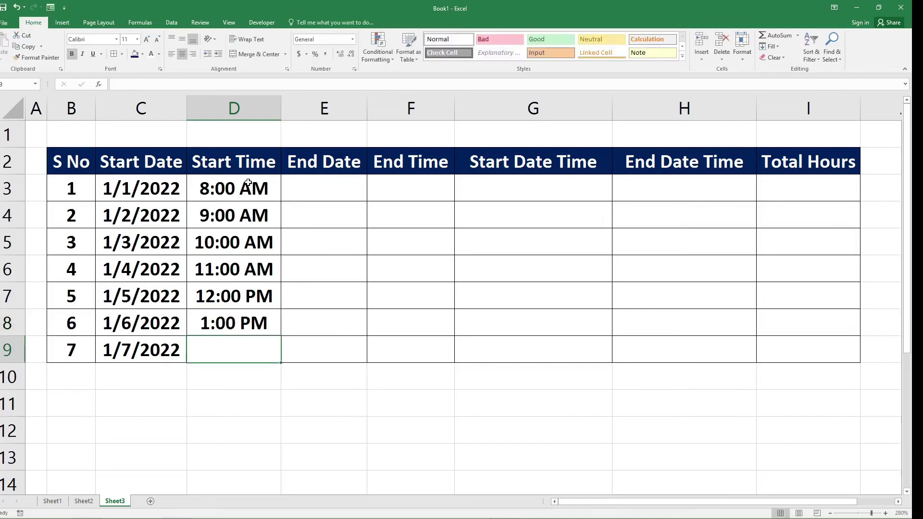
text(@)
key(BackSpace)
text(2:)
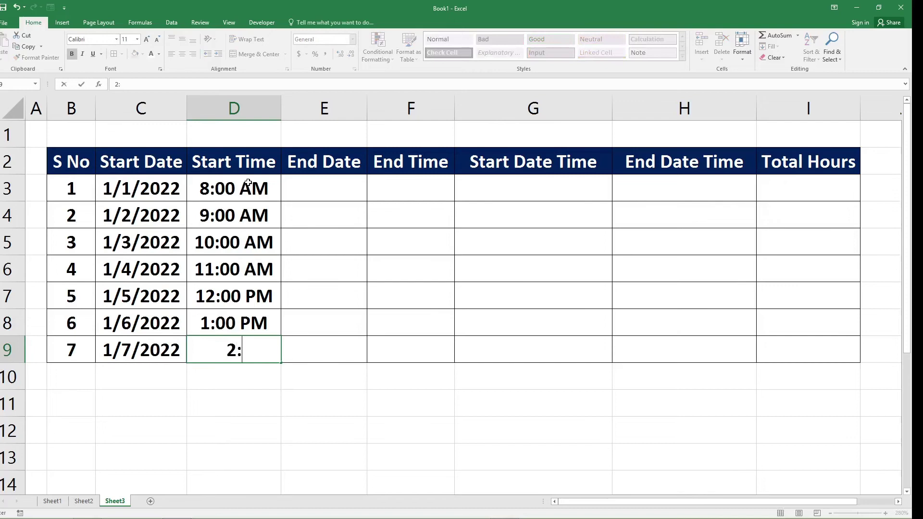
text(00 )
text(PM)
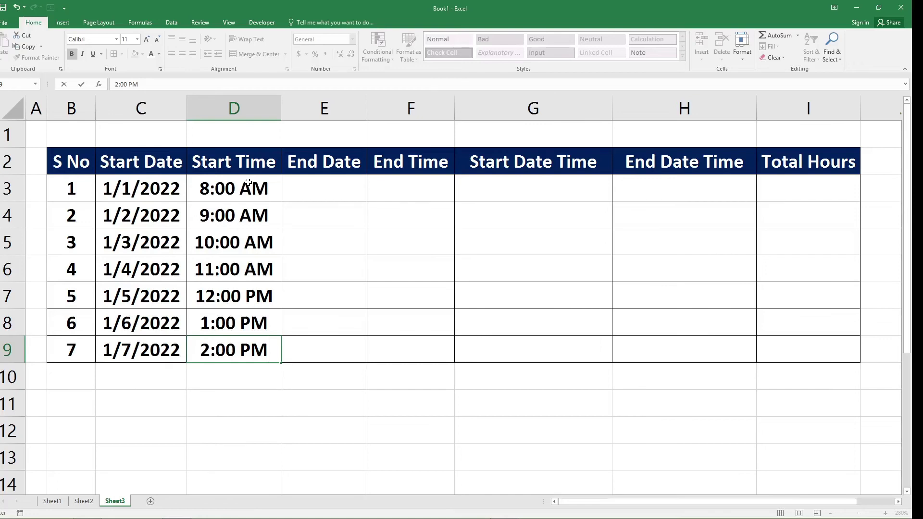
Step: Enter 1/2/2022 as the first End Date in E3
double_click(313, 182)
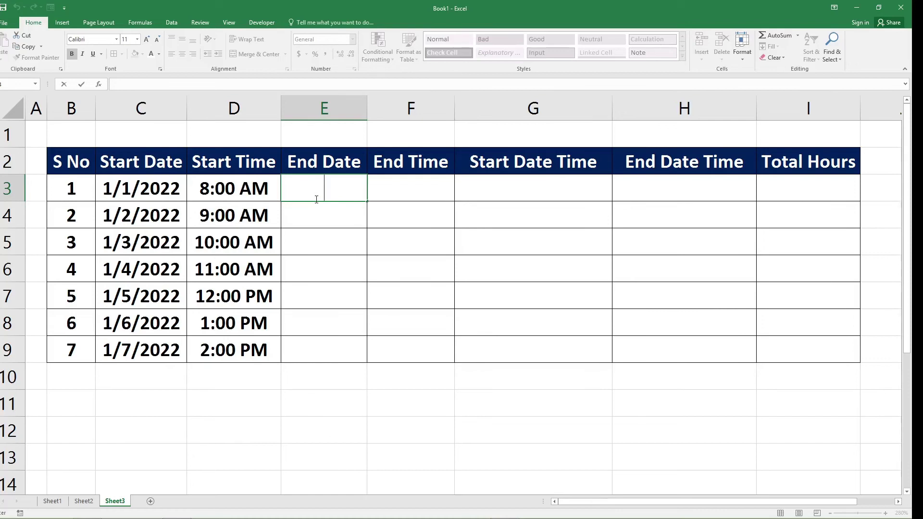
text(1/)
text(2/)
text(2022)
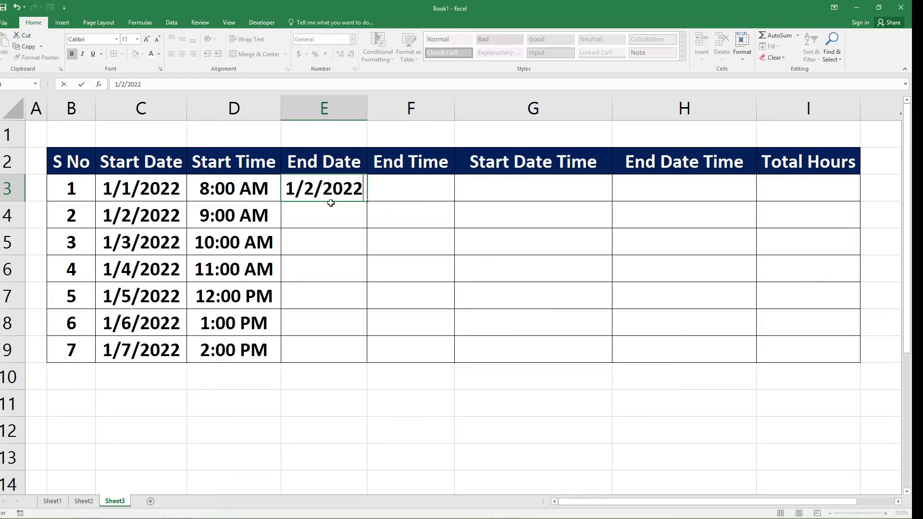
click(408, 191)
Step: Fill the End Dates down E3:E9 through 1/8/2022, undoing an accidental move
click(364, 190)
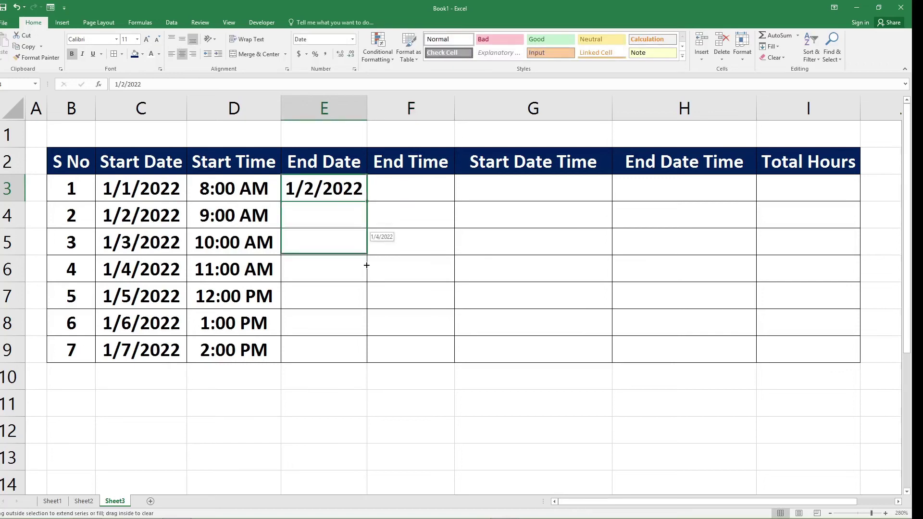
drag(367, 202, 368, 307)
drag(355, 319, 367, 350)
double_click(365, 305)
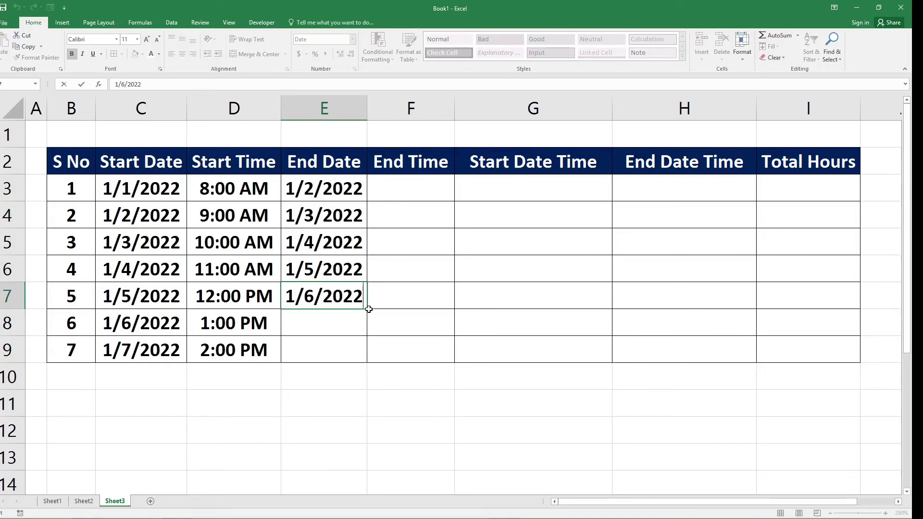
double_click(367, 308)
drag(367, 320, 366, 347)
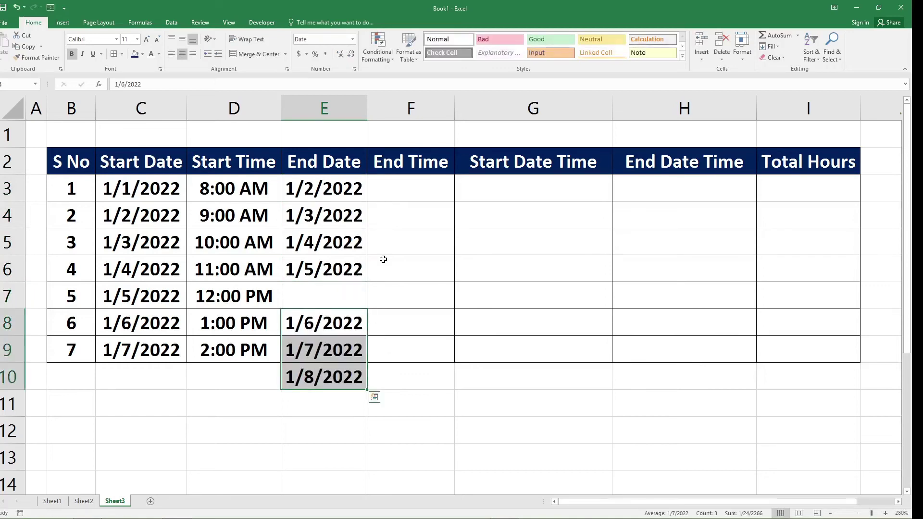
key(ctrl+z)
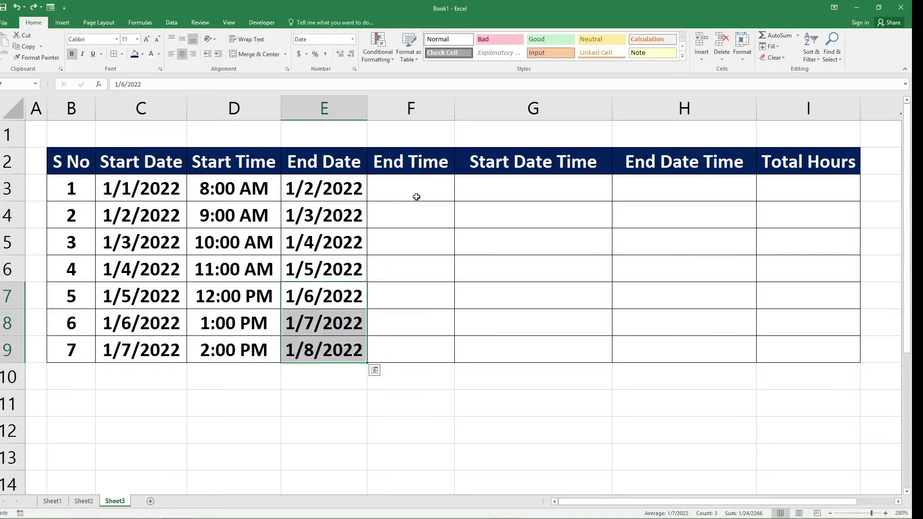
Step: Enter End Times 10:00 AM, 11:00 AM and 12:00 PM in F3:F5
click(420, 191)
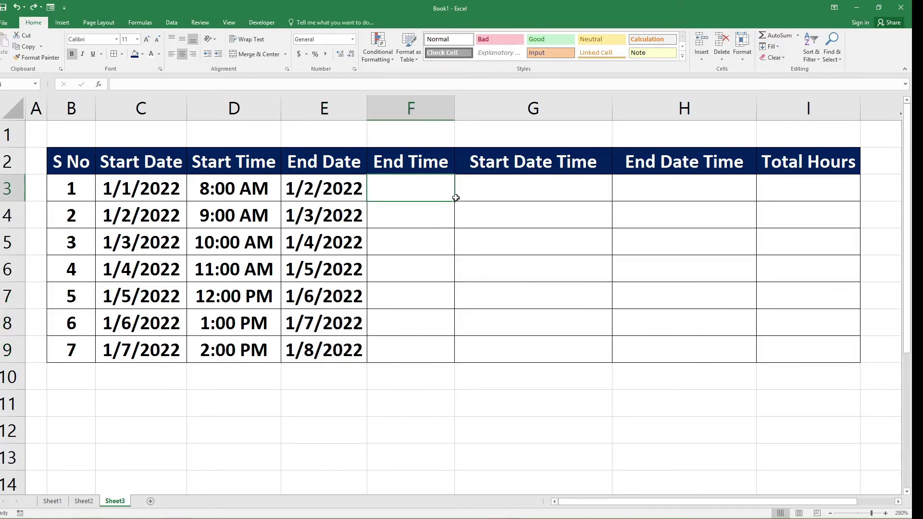
text(10;)
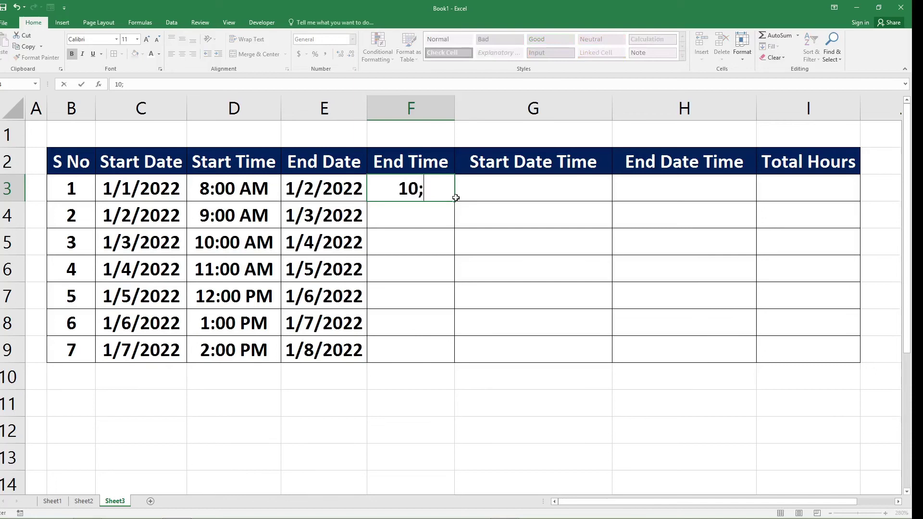
key(BackSpace)
text(:)
text(00)
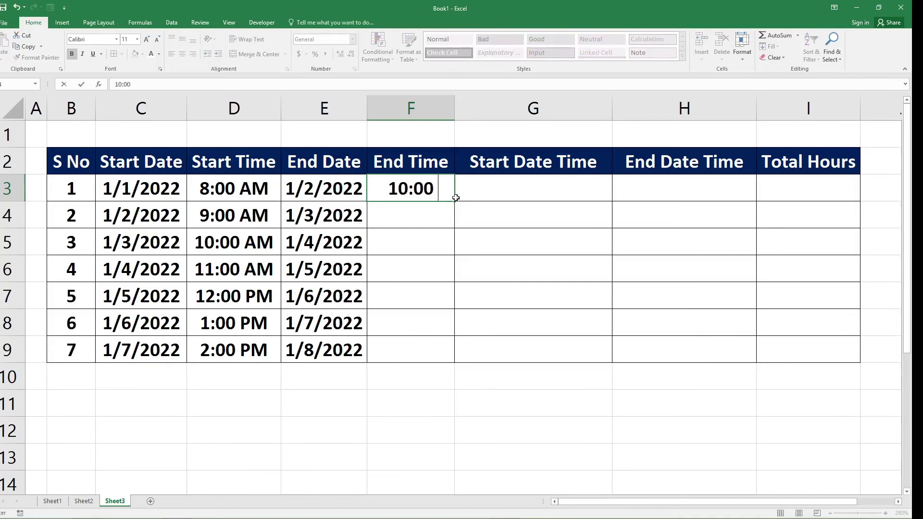
text( AM)
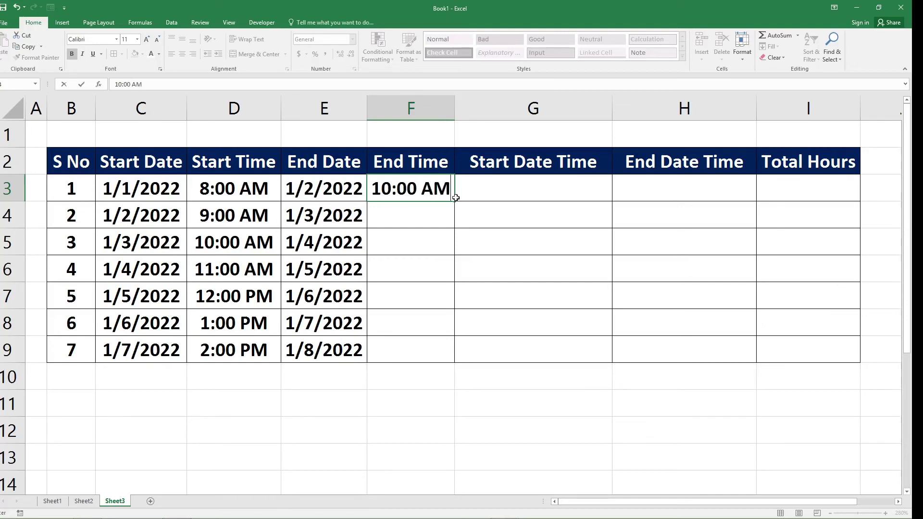
key(Return)
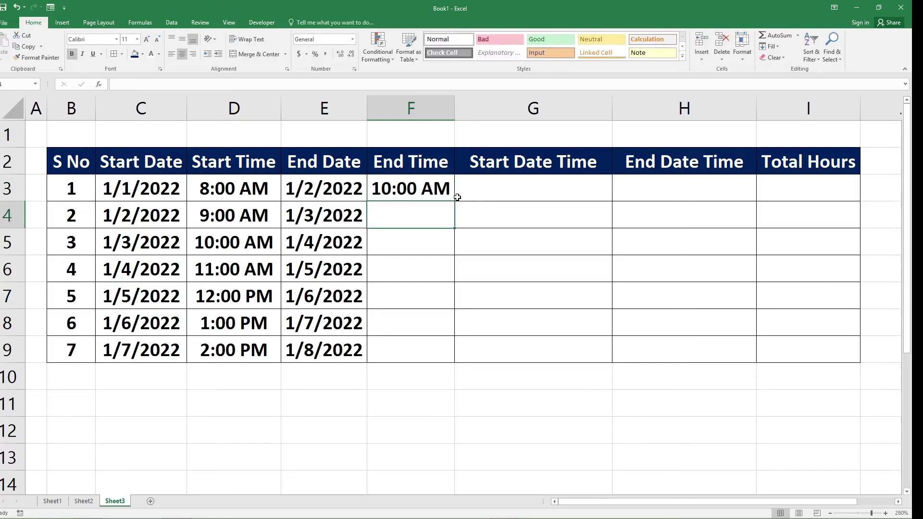
text(11)
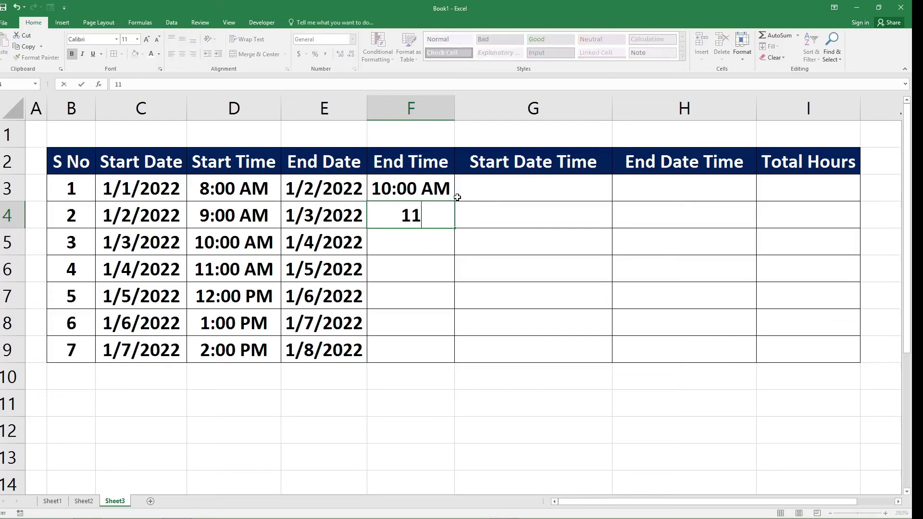
text(:)
text(00 )
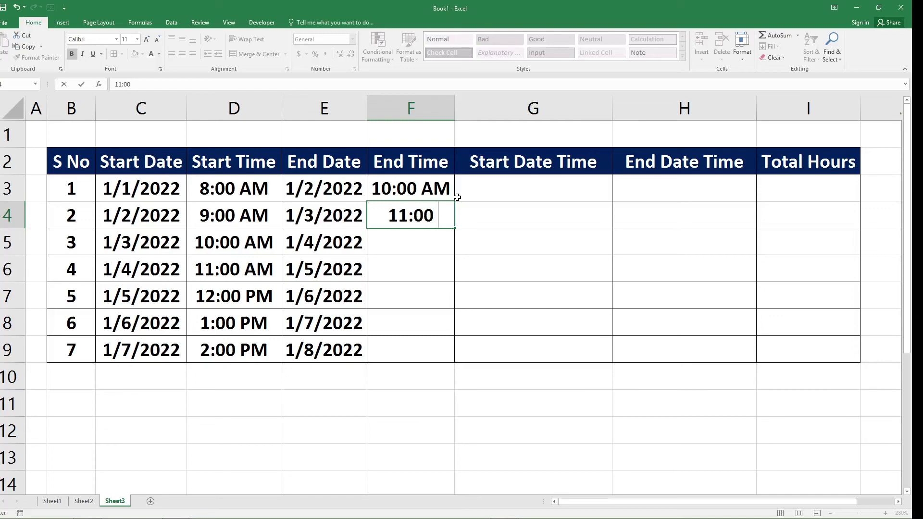
text(A)
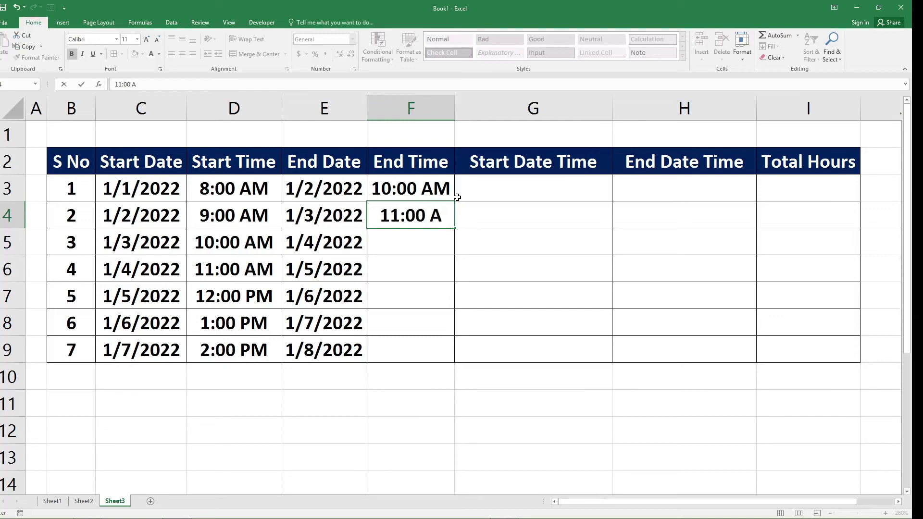
text(M)
key(Return)
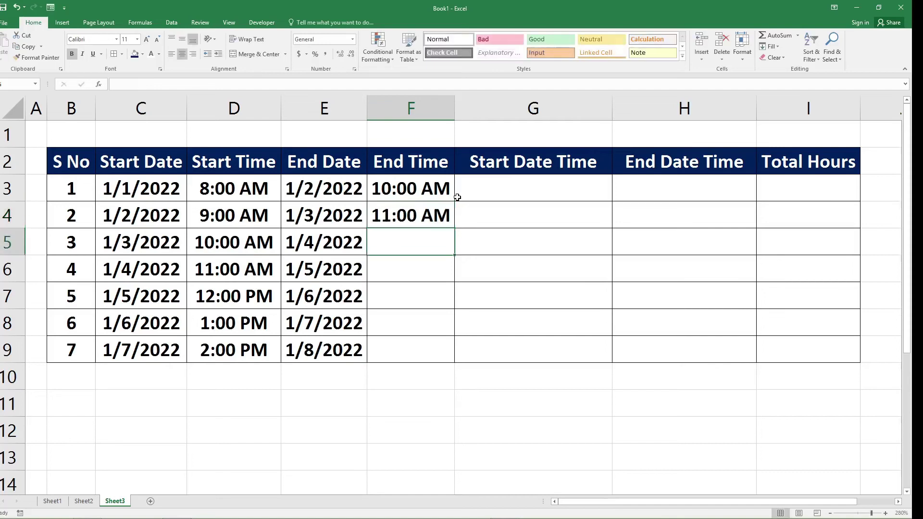
text(12)
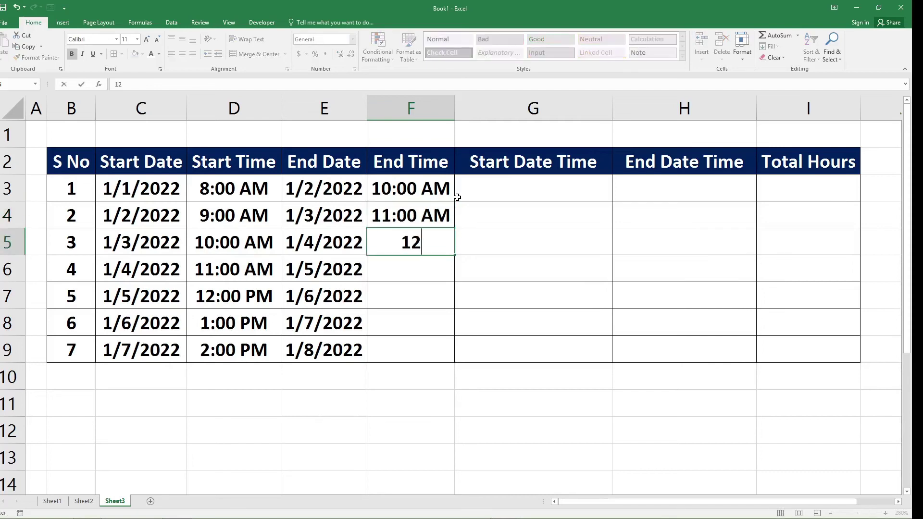
text(:00 )
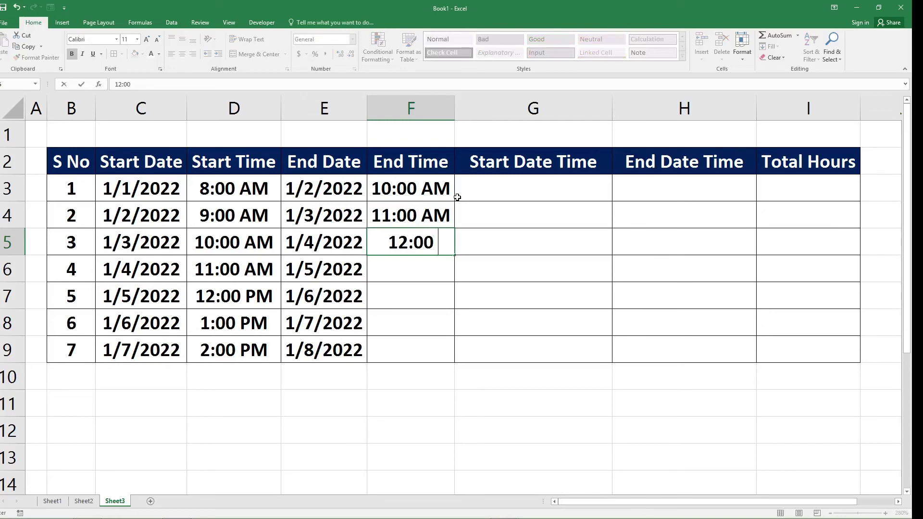
text(PM)
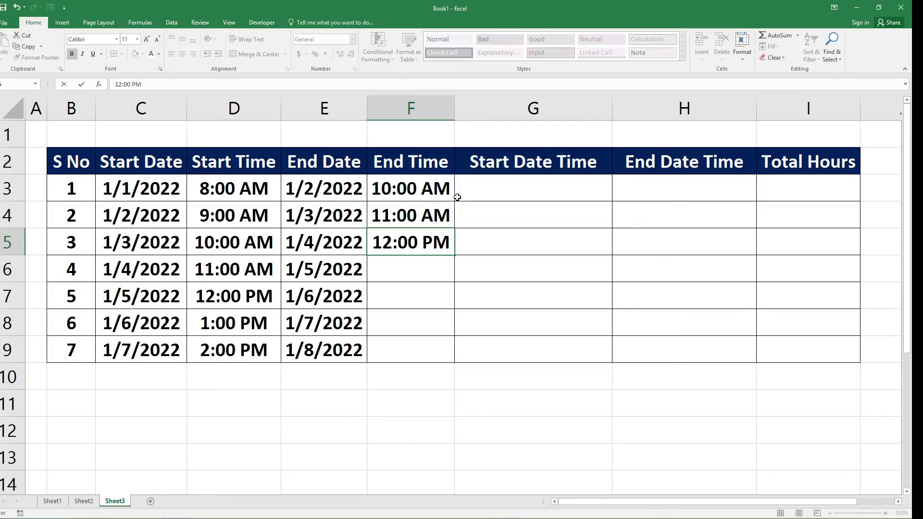
key(Return)
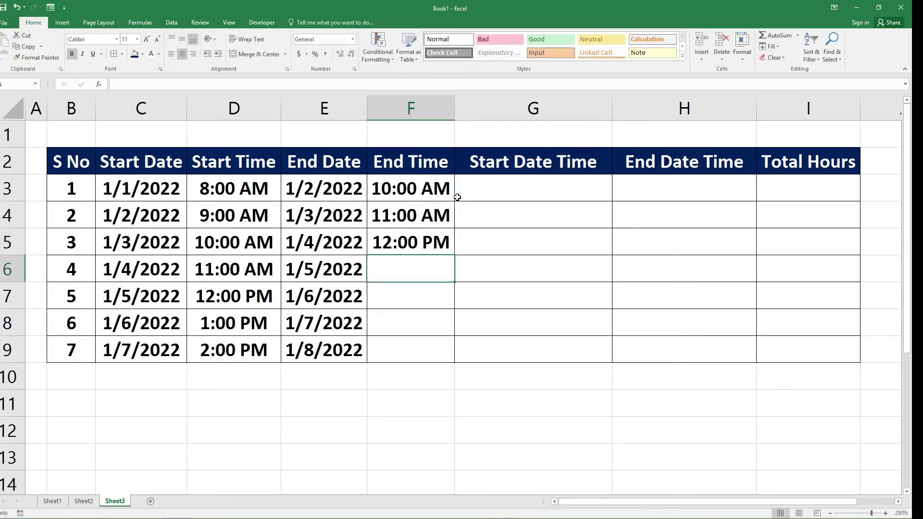
Step: Enter End Times 1:00 PM, 2:00 PM, 3:00 PM and 4:00 PM in F6:F9
text(1:)
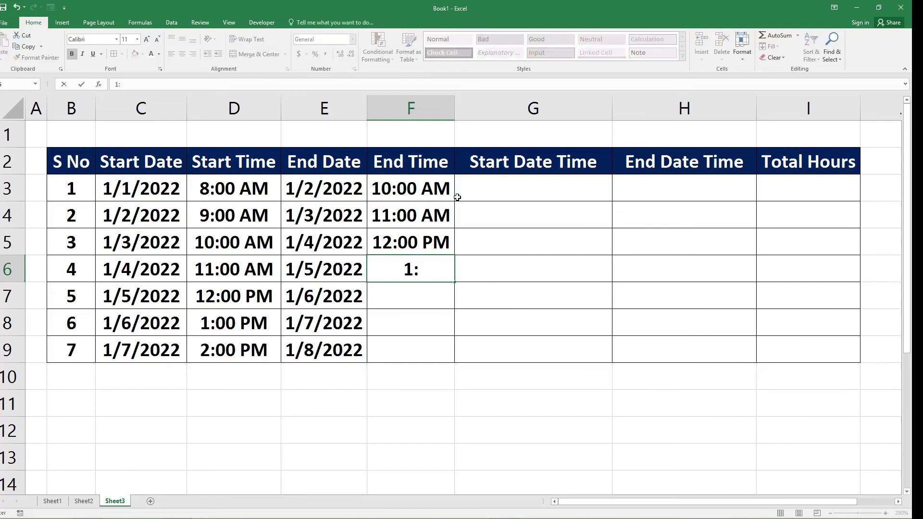
text(00 )
text(PM)
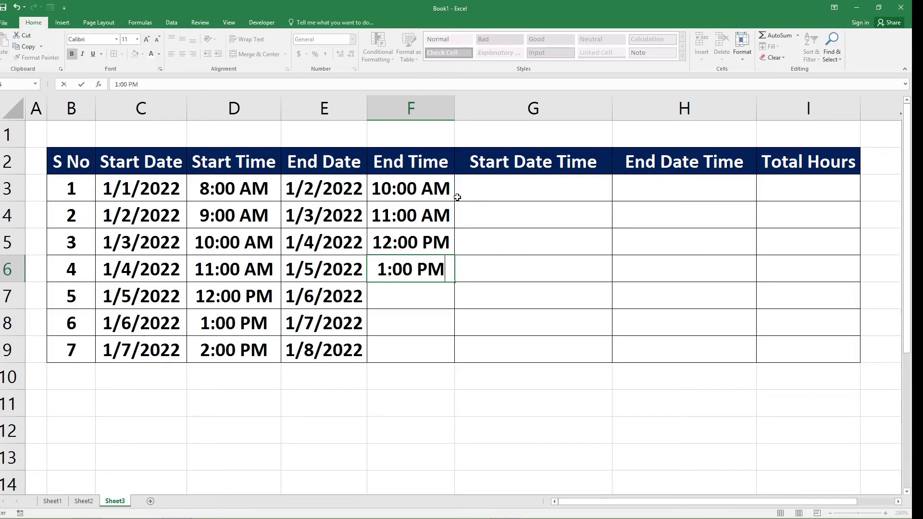
key(Return)
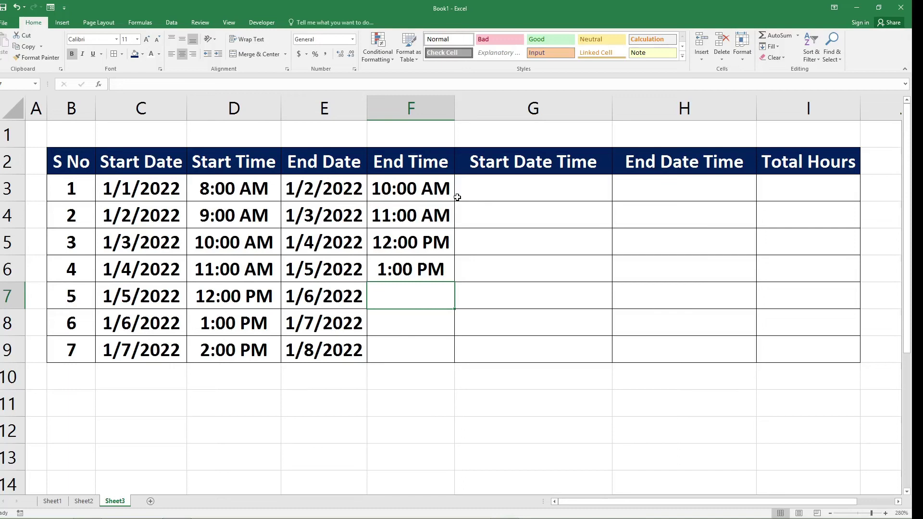
text(2)
text(:00)
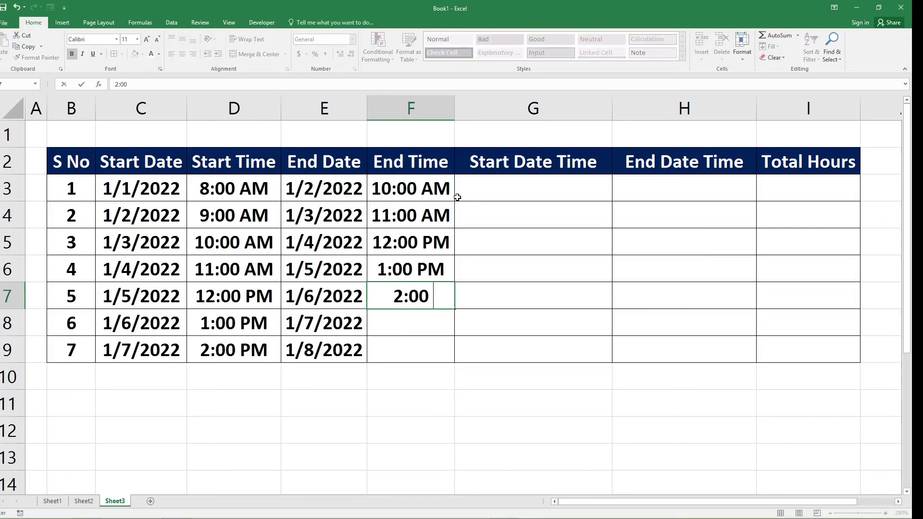
text( PM)
key(Return)
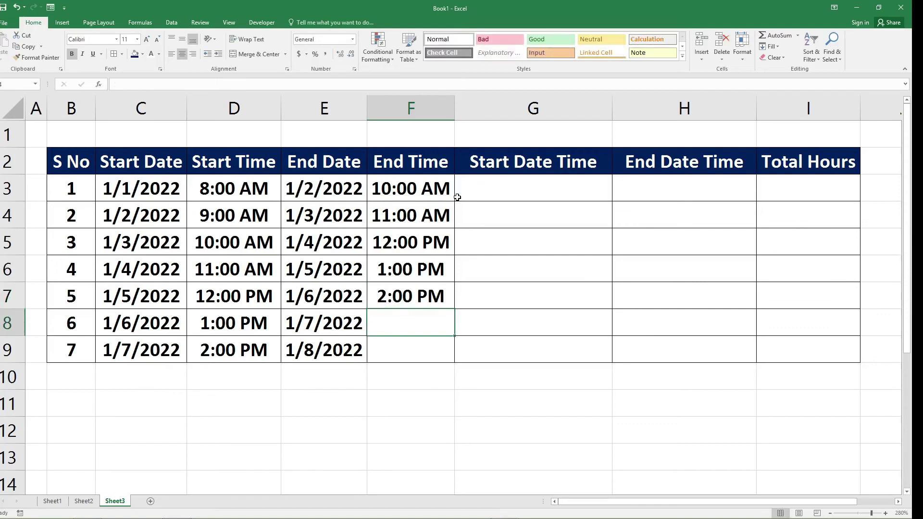
text(3:00)
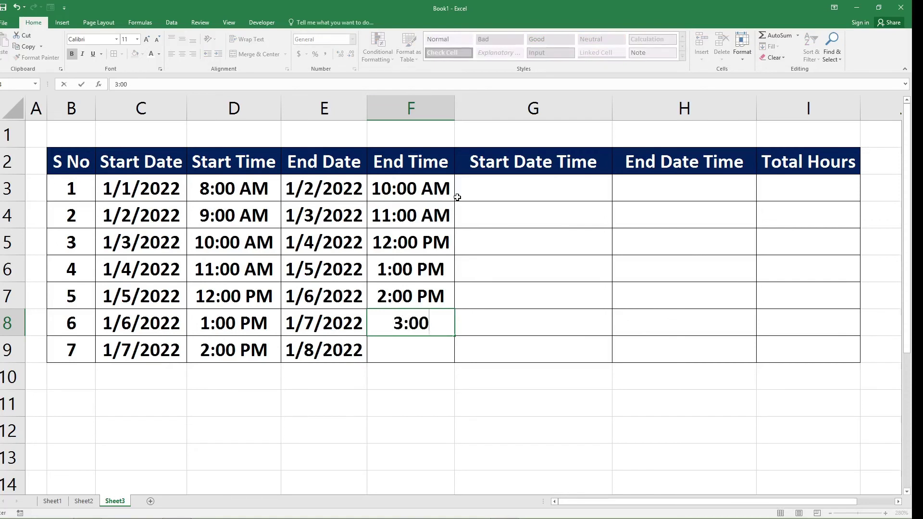
text( PM)
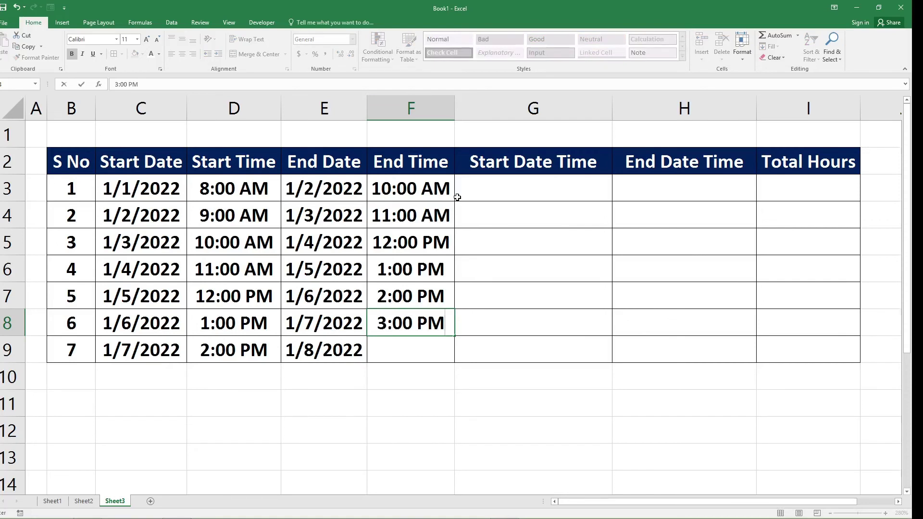
key(Return)
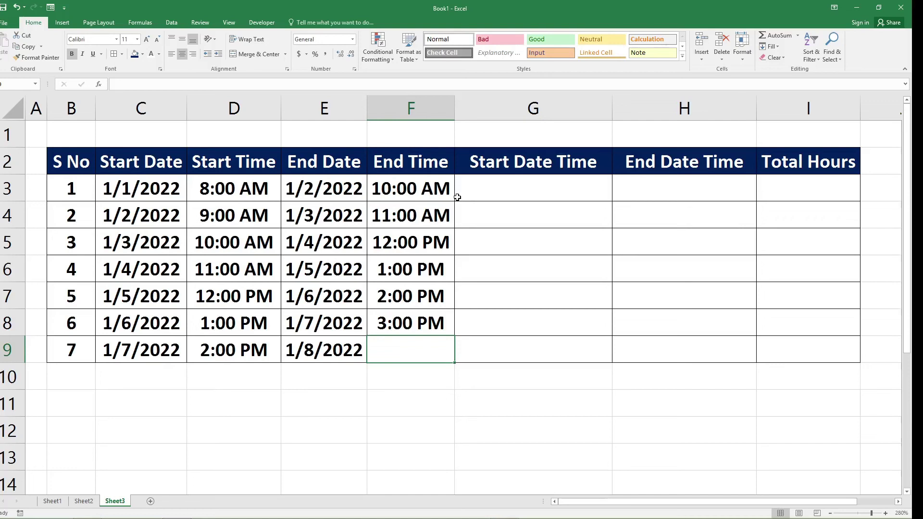
text(4)
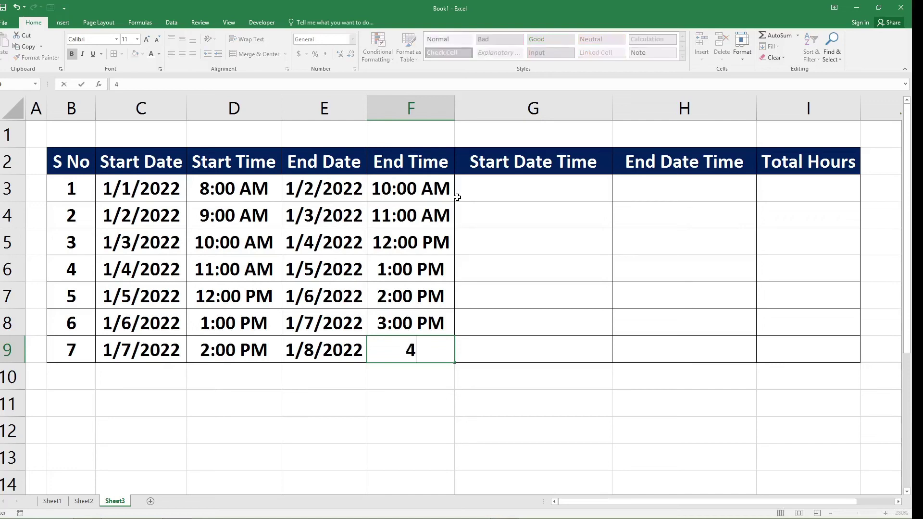
text(:)
text(00)
text( PM)
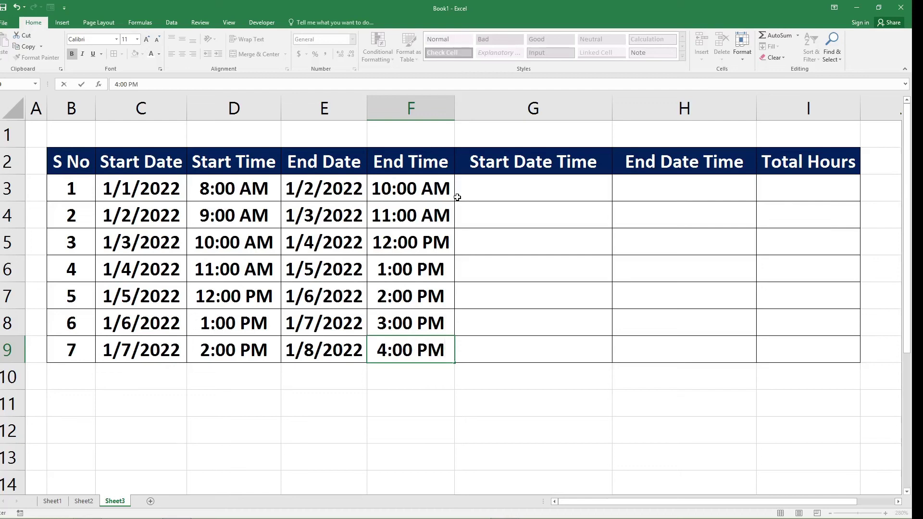
Step: Enter =D3+C3 in G3 to combine row 3's start time and start date
click(513, 183)
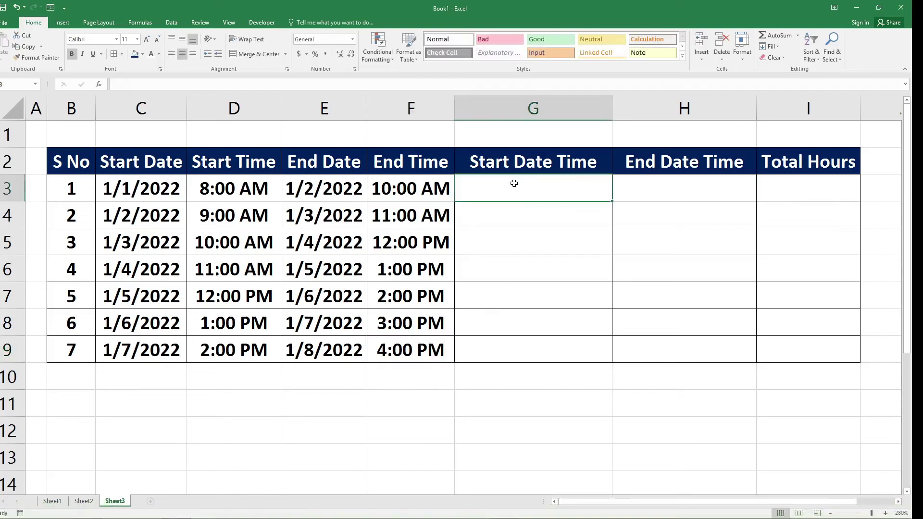
text(=)
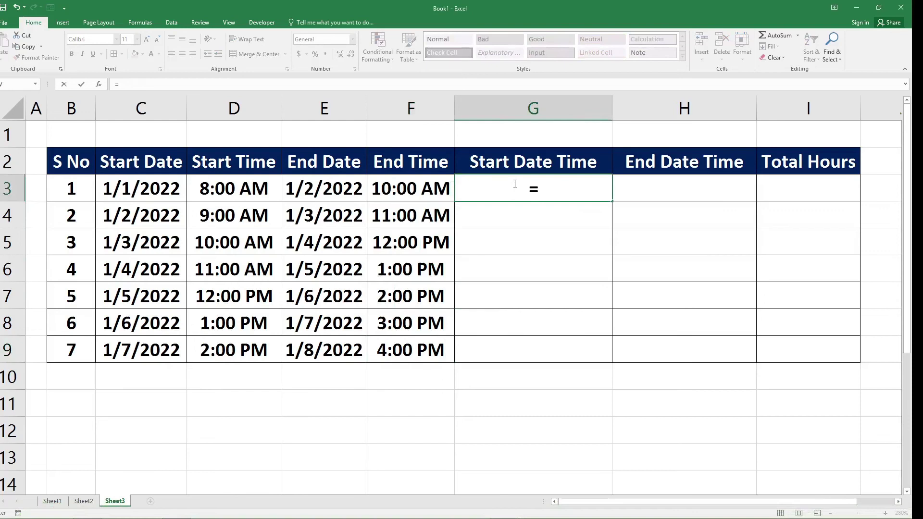
click(234, 197)
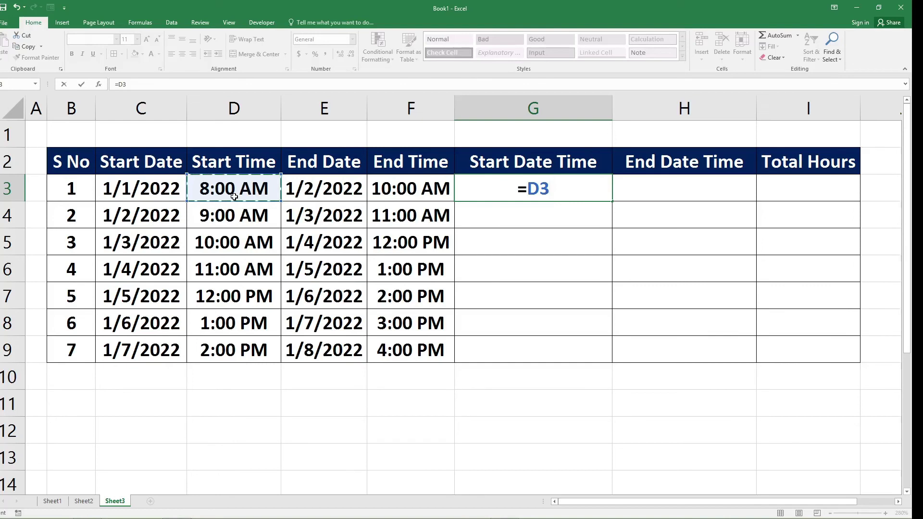
text(+)
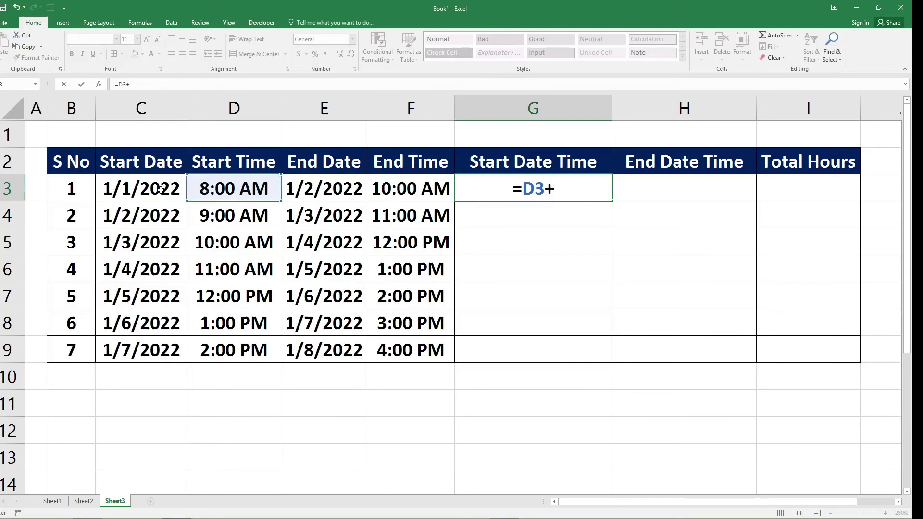
click(161, 189)
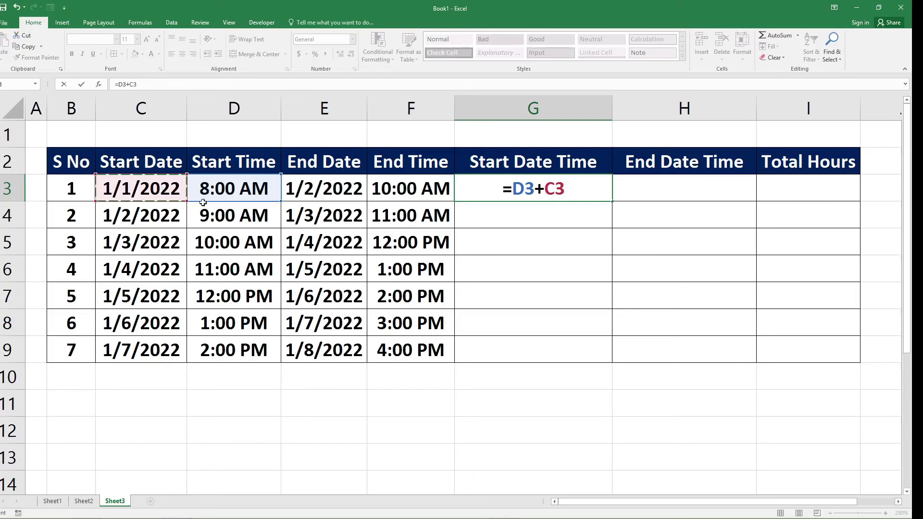
key(Return)
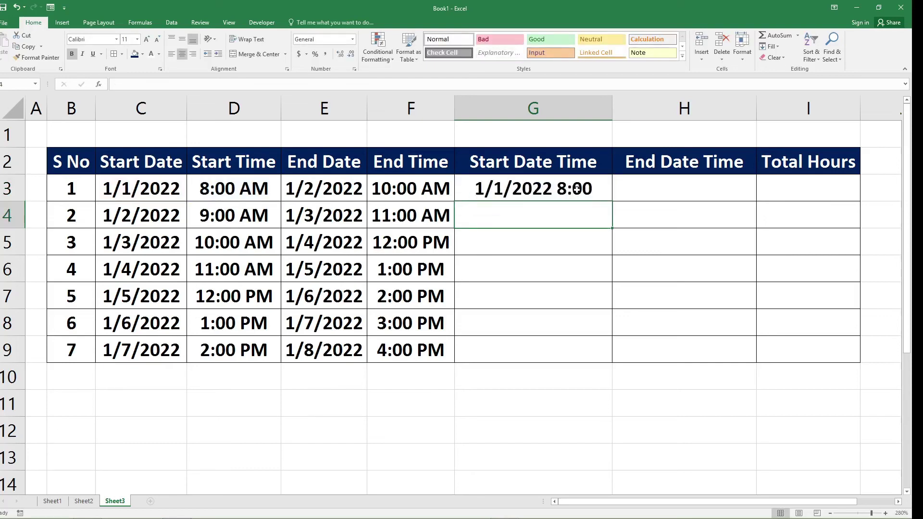
Step: Fill the G3 formula down to G9 and select the seven Start Date Time values
click(600, 189)
drag(612, 201, 615, 362)
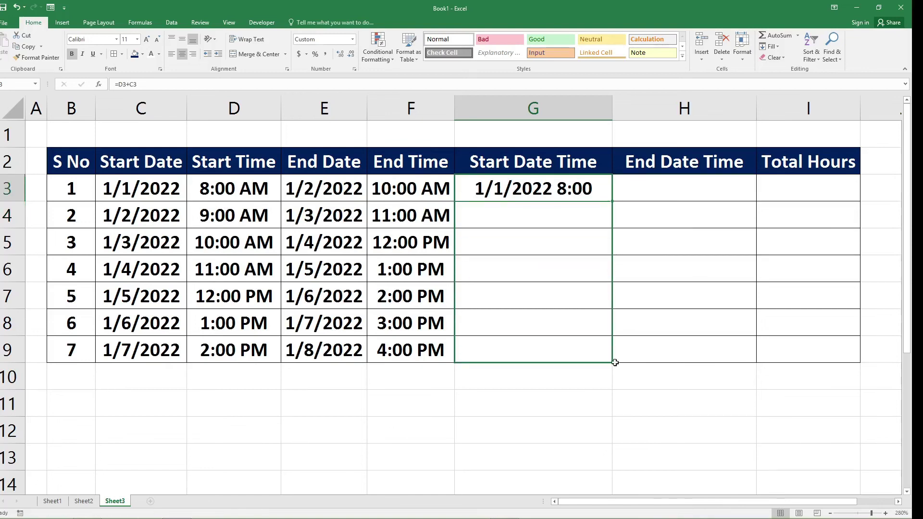
click(712, 184)
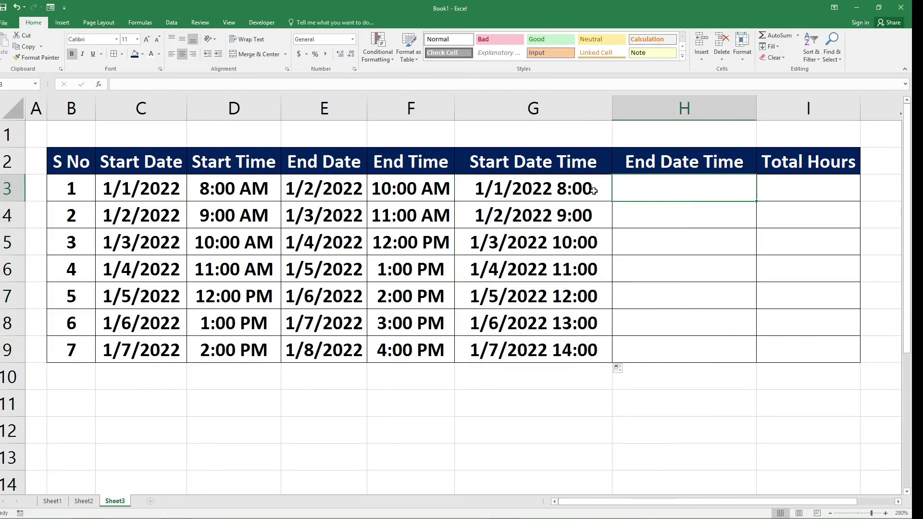
drag(594, 190, 588, 352)
click(588, 352)
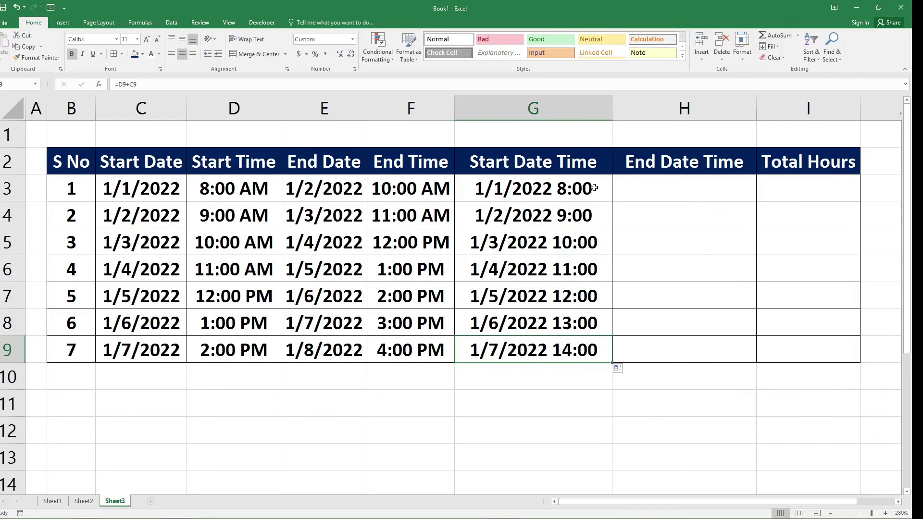
drag(594, 187, 594, 352)
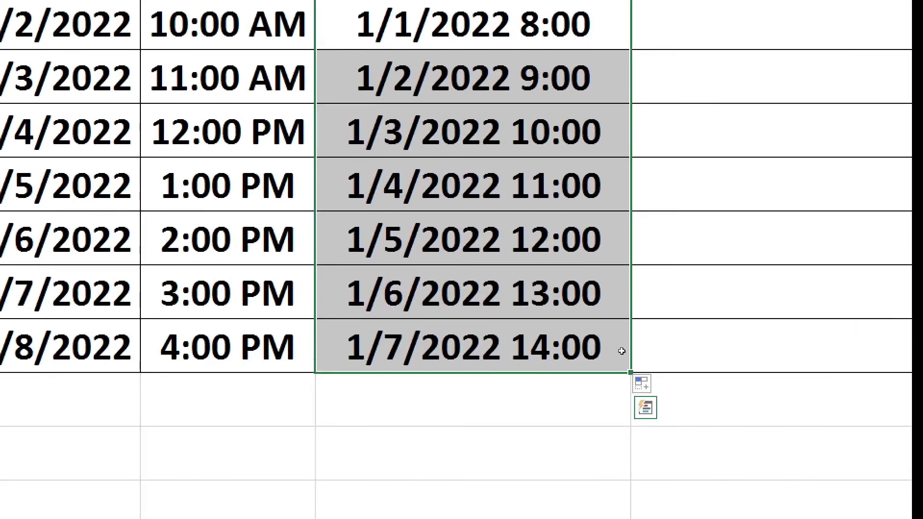
Step: Apply the 3/14/12 1:30 PM Time format to G3:G9, showing 1/1/22 8:00 AM onward
right_click(576, 313)
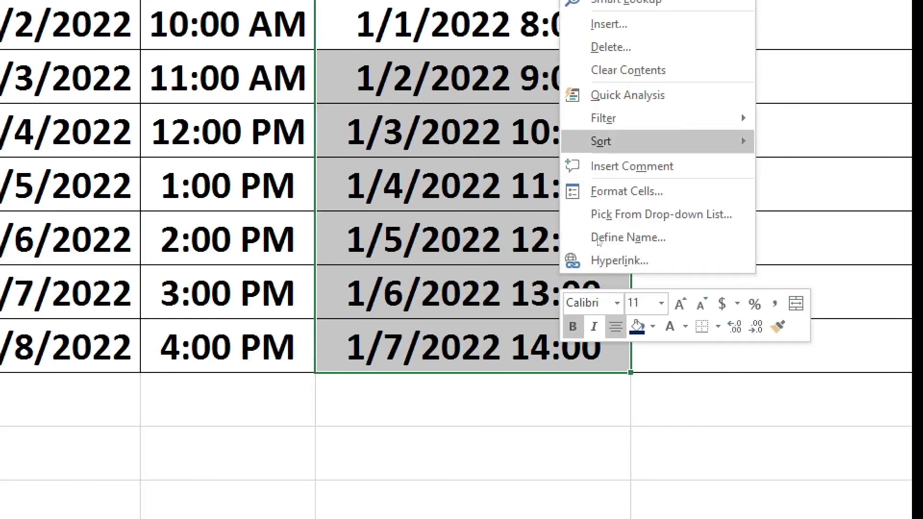
key(Return)
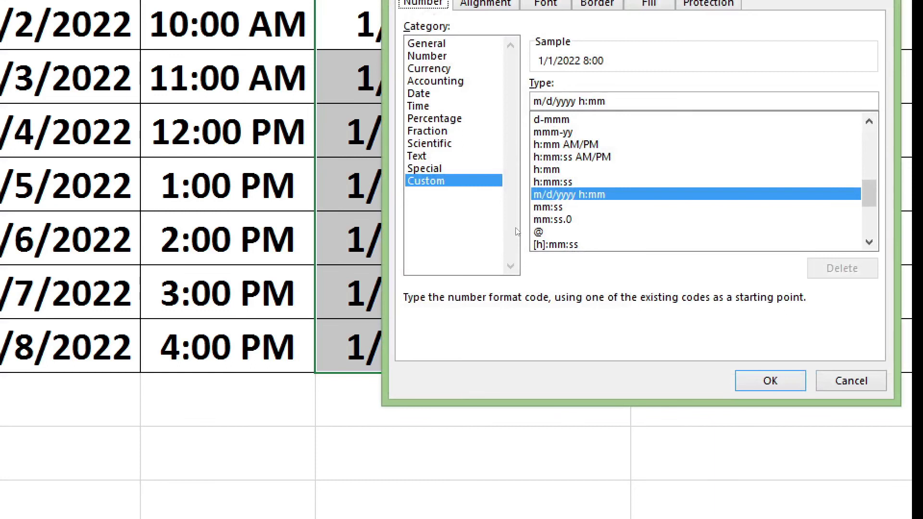
key(Up)
key(Up)
key(Up)
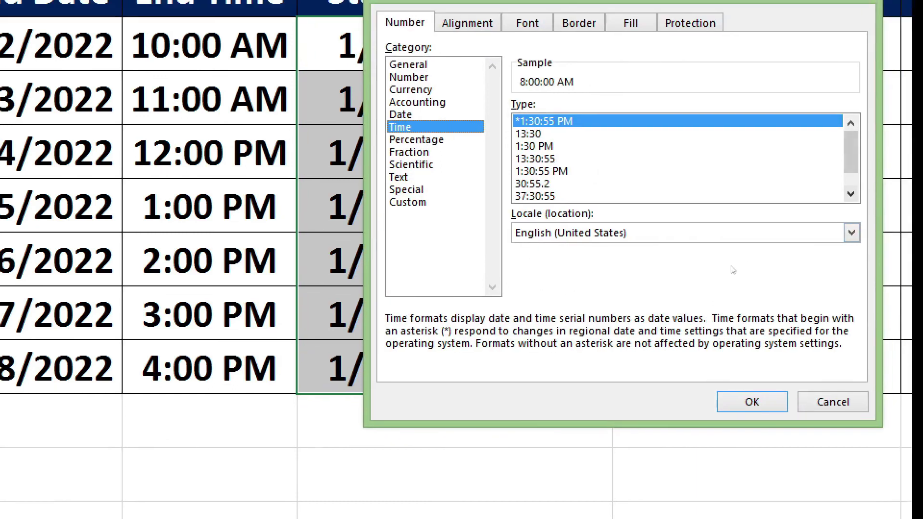
scroll(749, 247, down, 1)
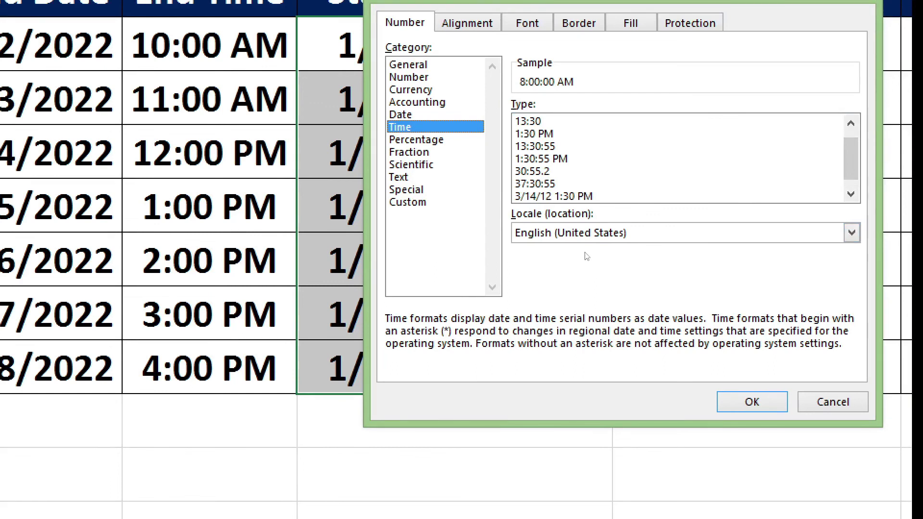
key(Tab)
key(End)
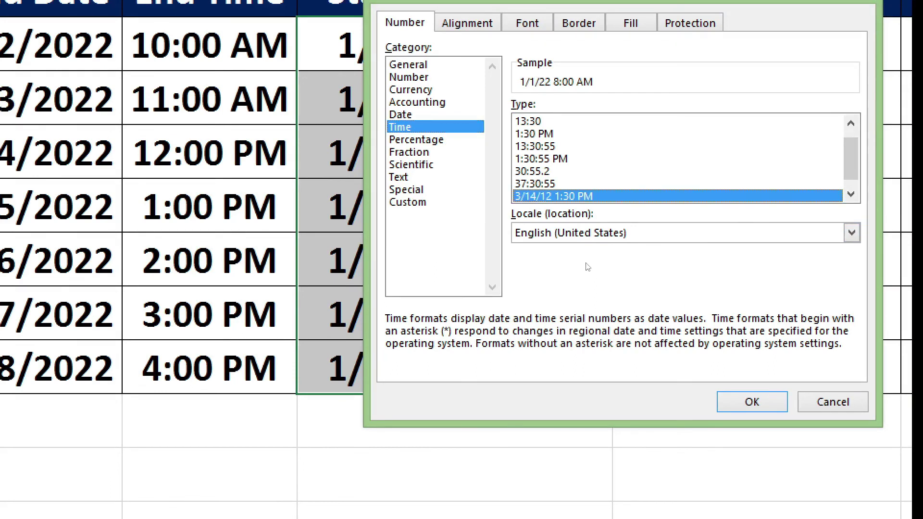
click(735, 402)
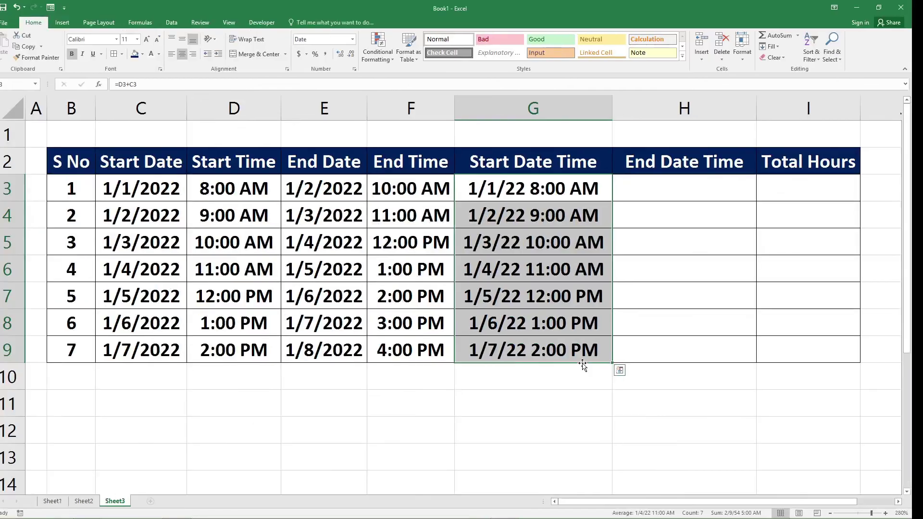
click(675, 192)
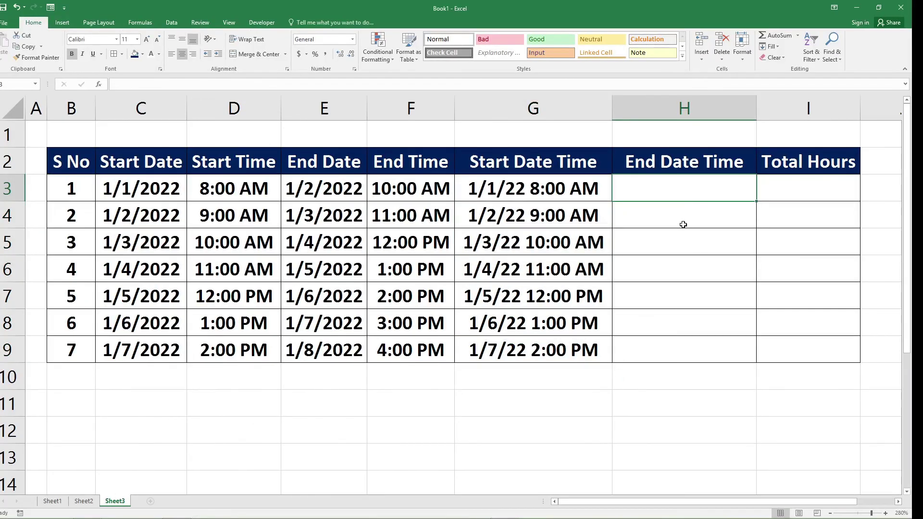
Step: Enter =E3+F3 in H3 and fill it down through H9
text(=)
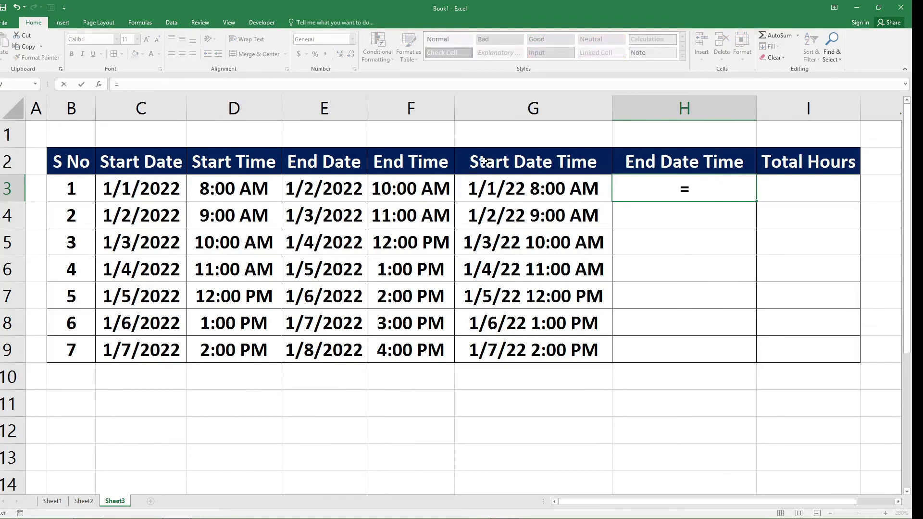
click(345, 185)
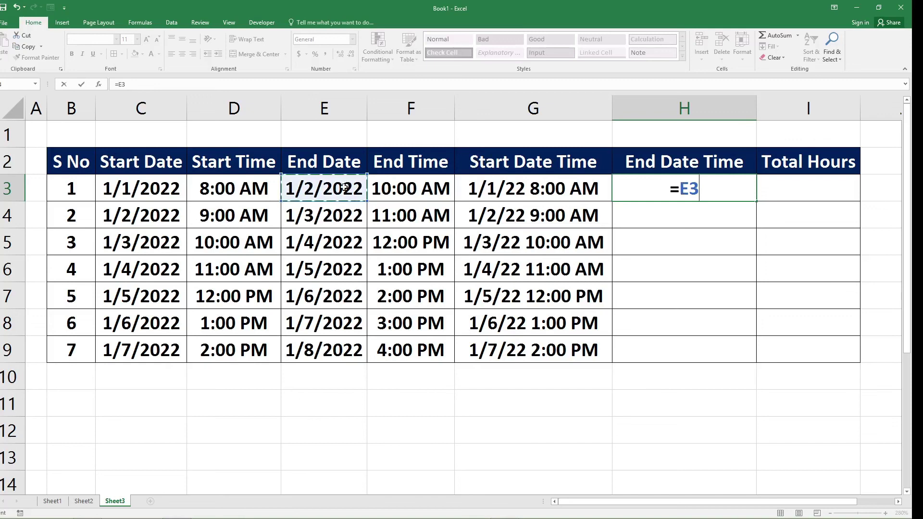
text(+)
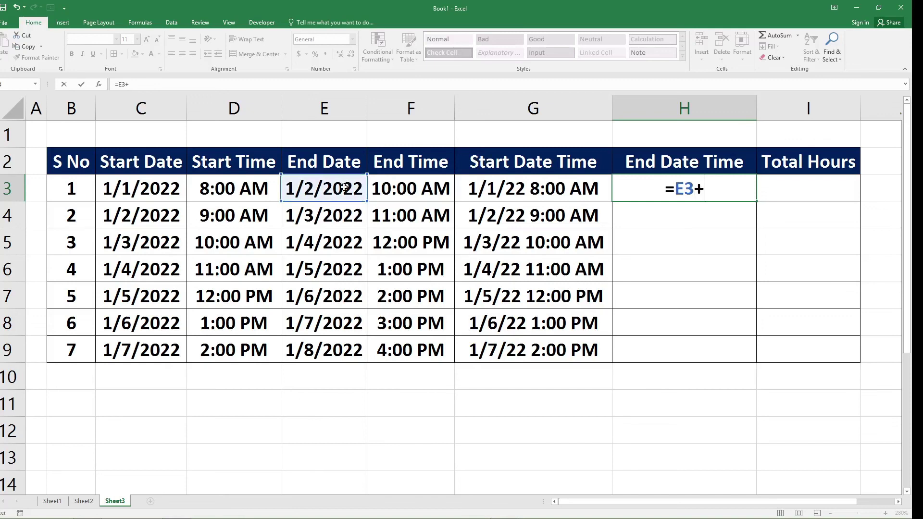
click(408, 189)
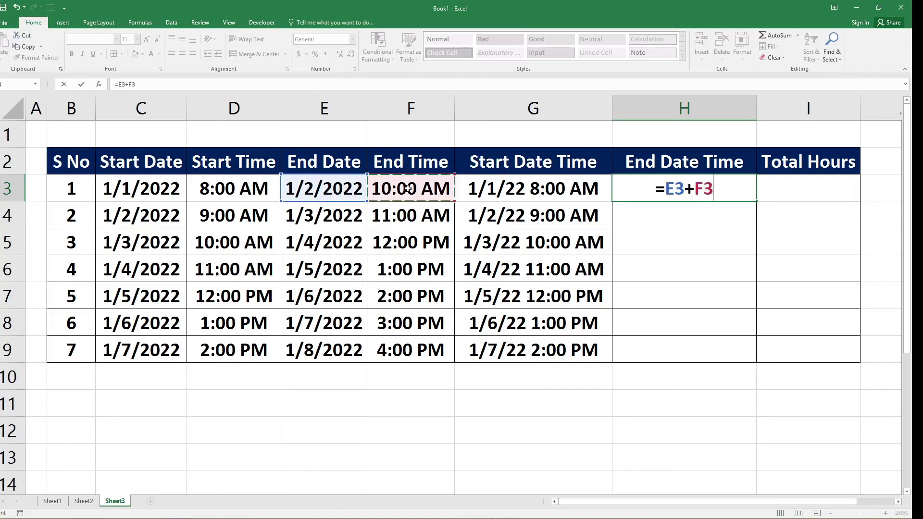
key(Return)
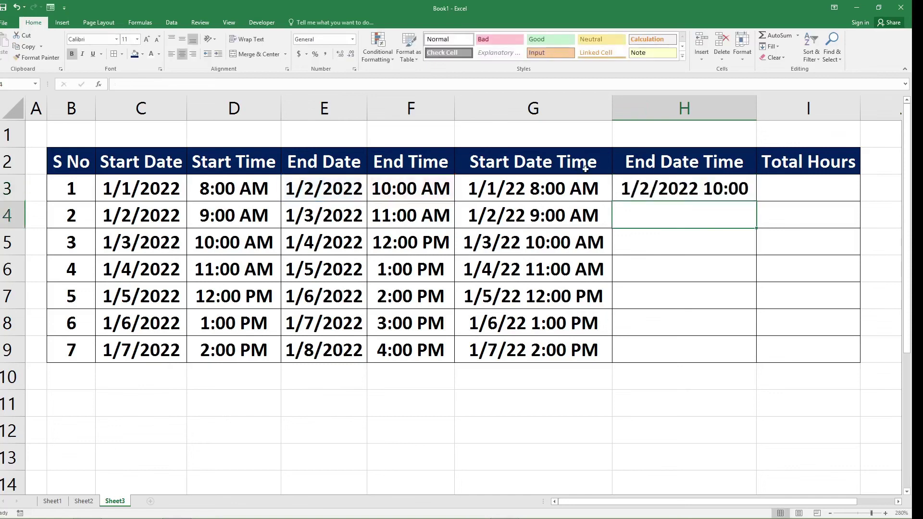
click(683, 192)
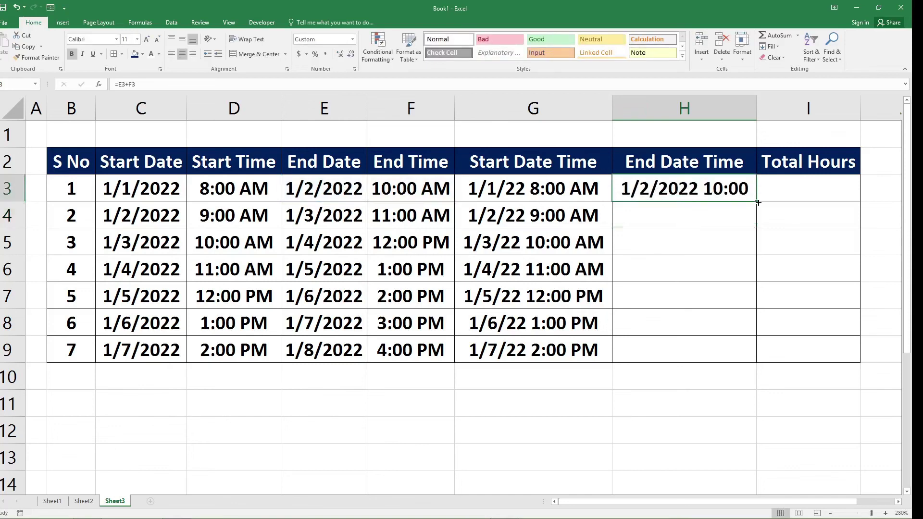
drag(757, 202, 761, 367)
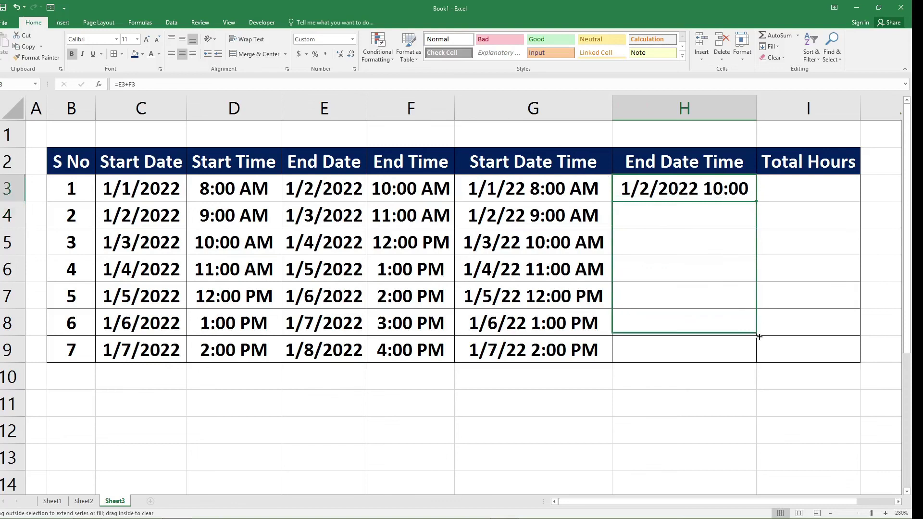
Step: Give H3:H9 the 3/14/12 1:30 PM Time format and widen column H to fit
right_click(742, 320)
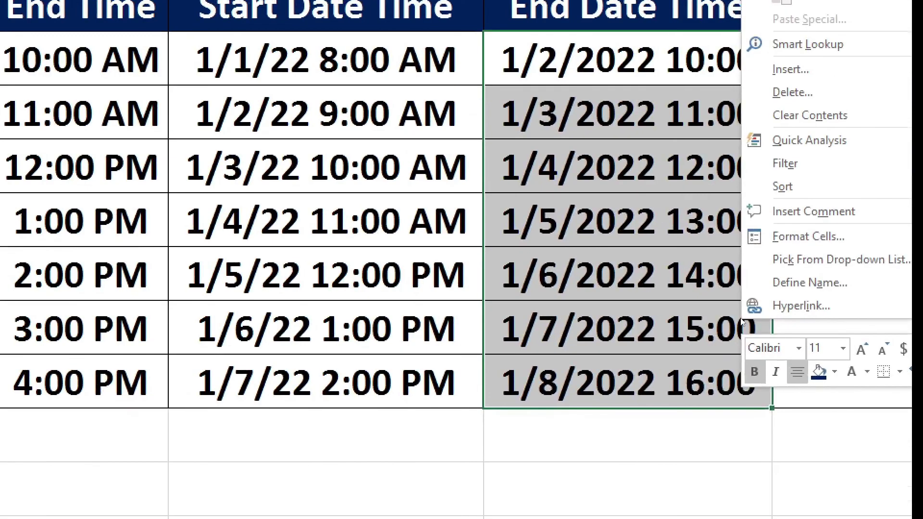
key(Return)
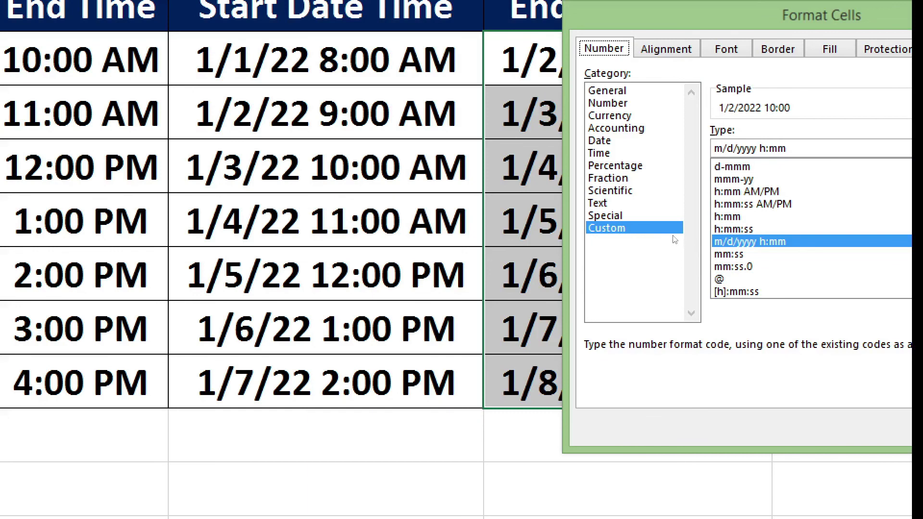
key(alt+c)
key(t)
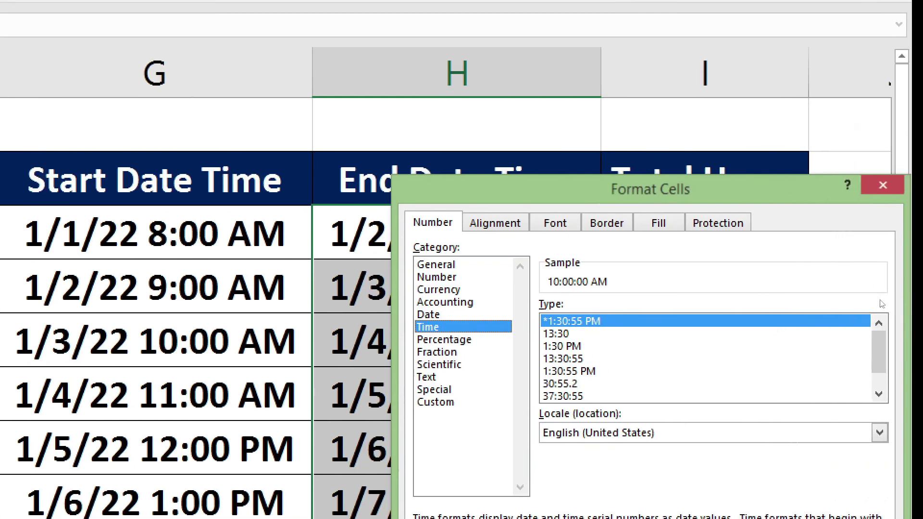
scroll(898, 272, down, 1)
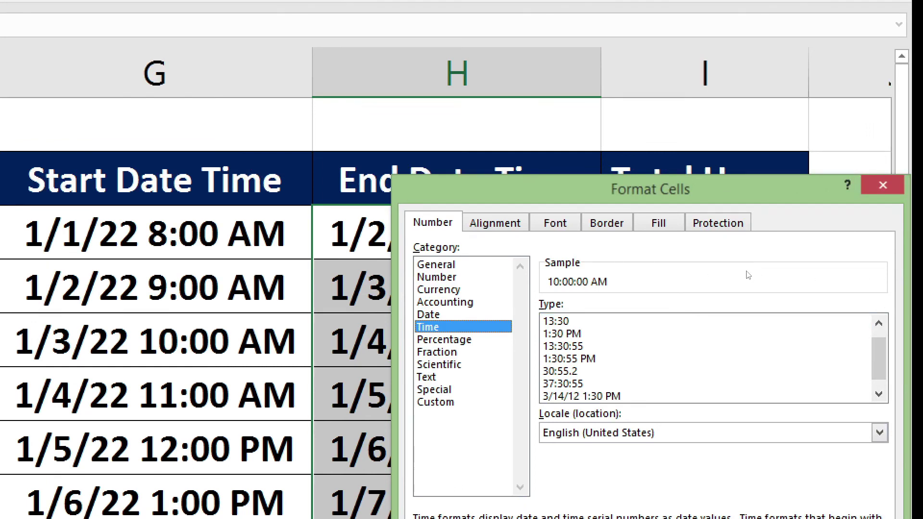
click(581, 396)
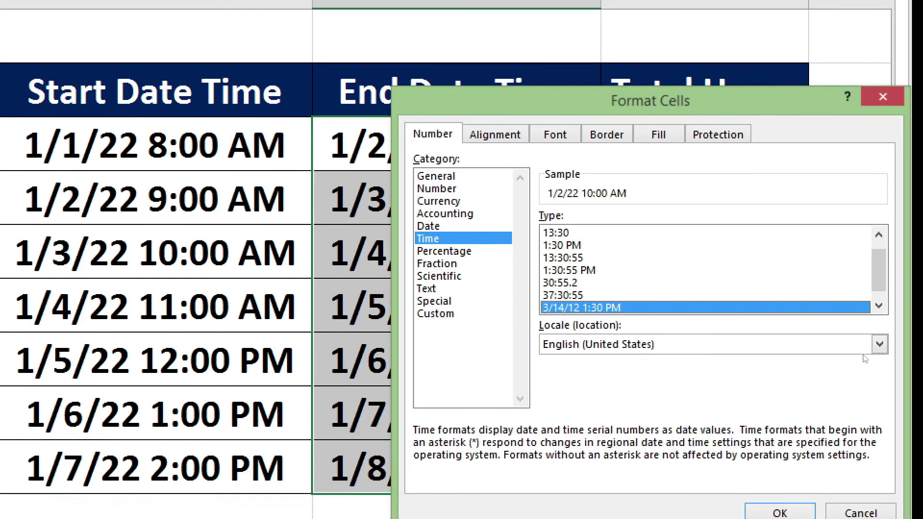
key(Return)
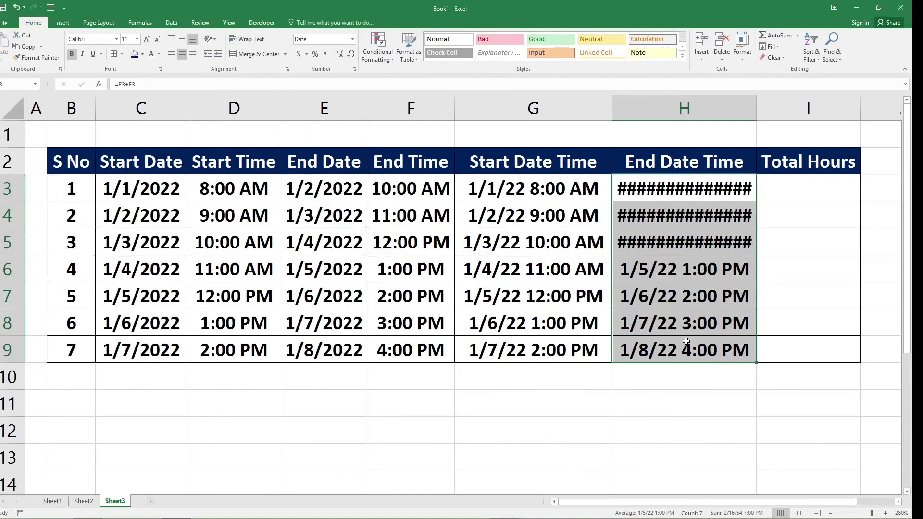
drag(756, 108, 772, 119)
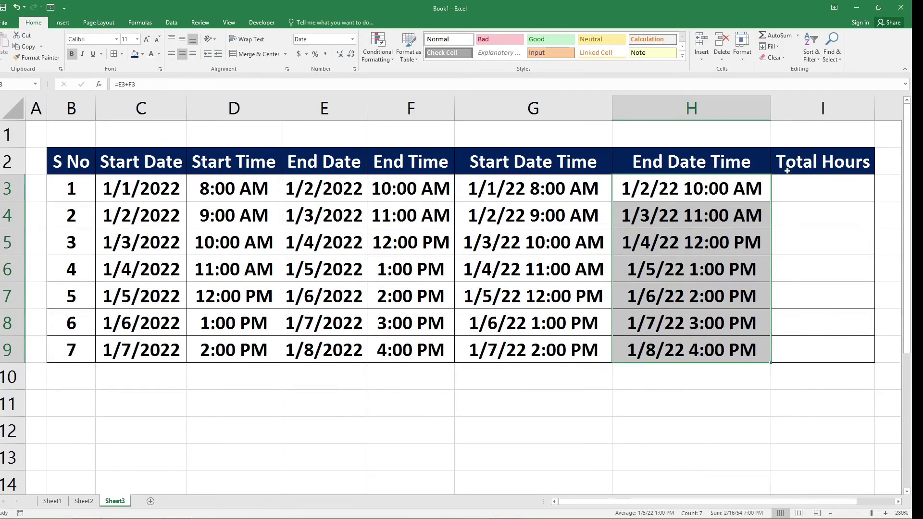
double_click(812, 184)
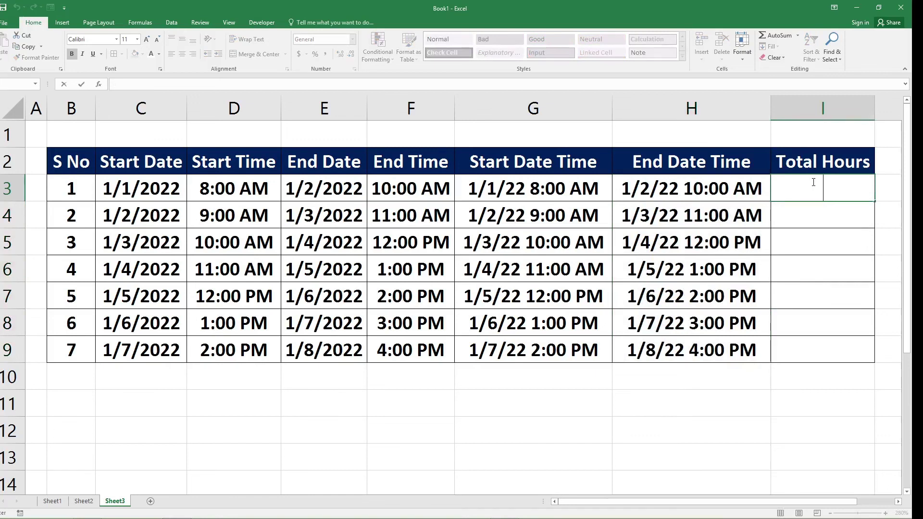
Step: Enter =H3-G3 in I3 and fill it down through I9
text(=)
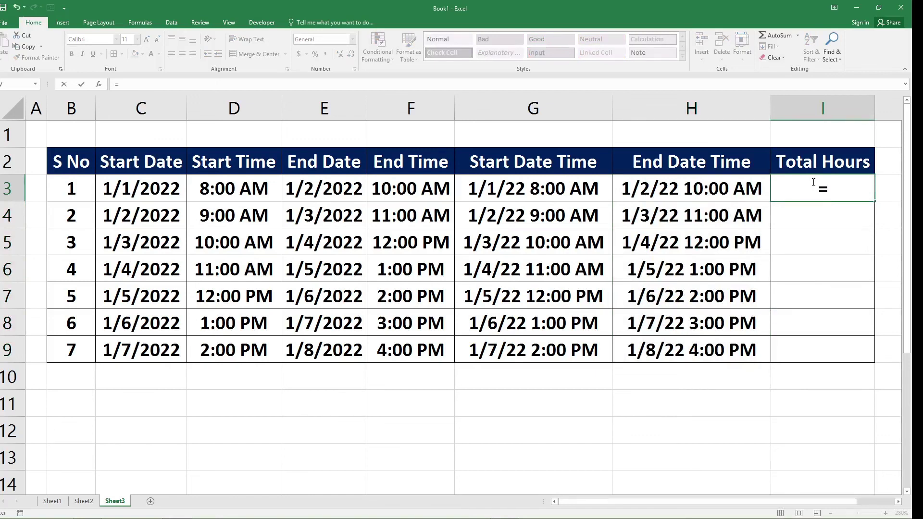
click(733, 191)
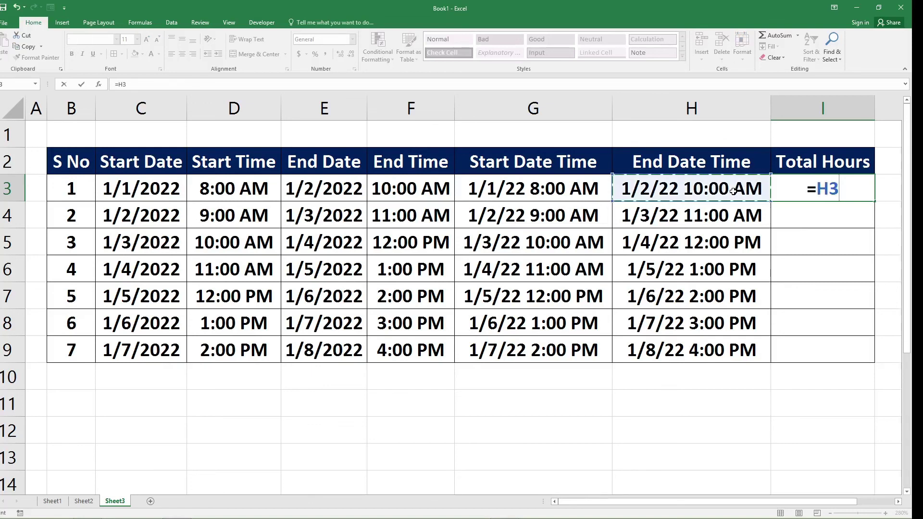
text(-)
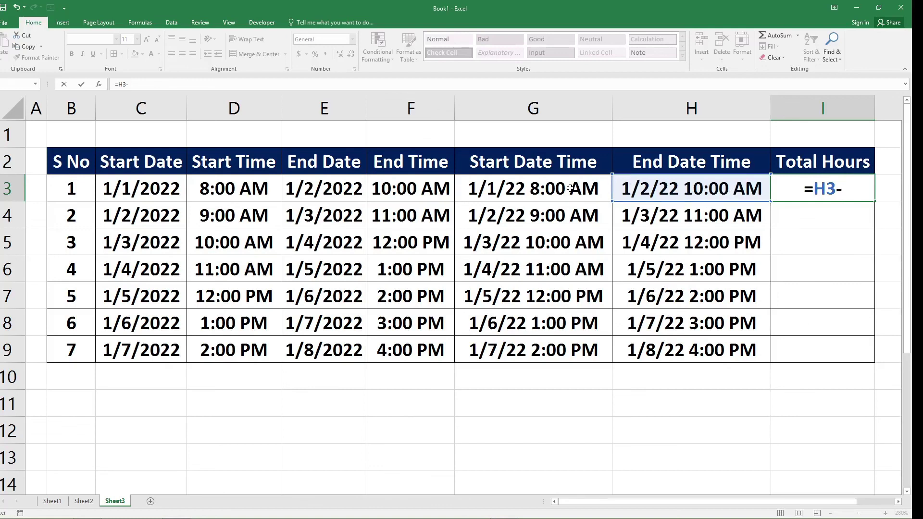
click(569, 189)
key(Return)
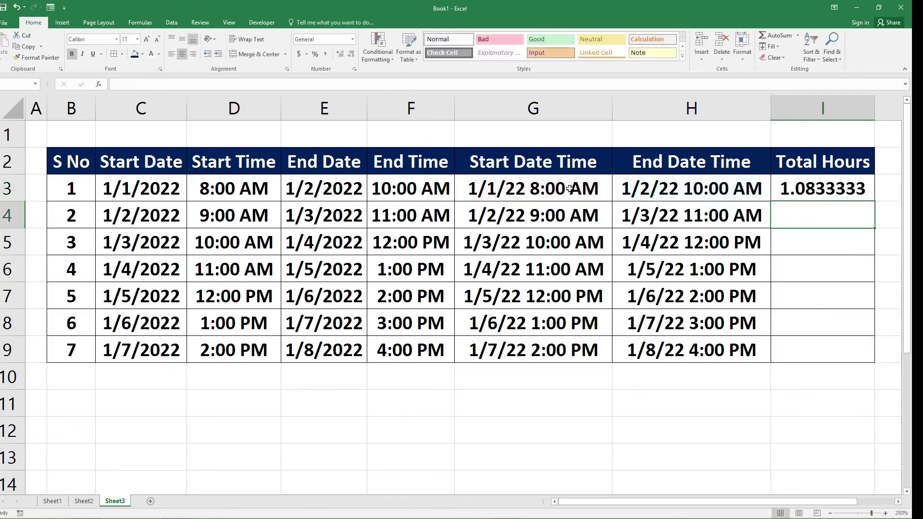
click(859, 195)
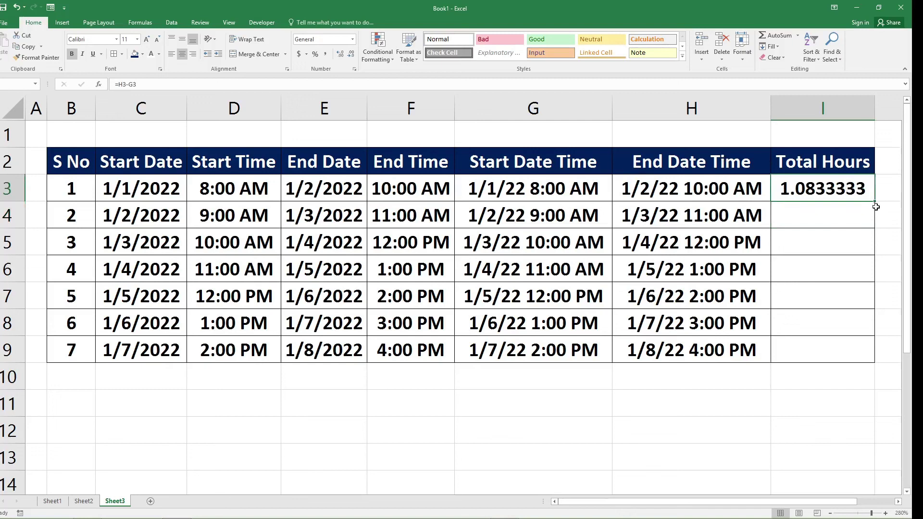
drag(874, 201, 877, 344)
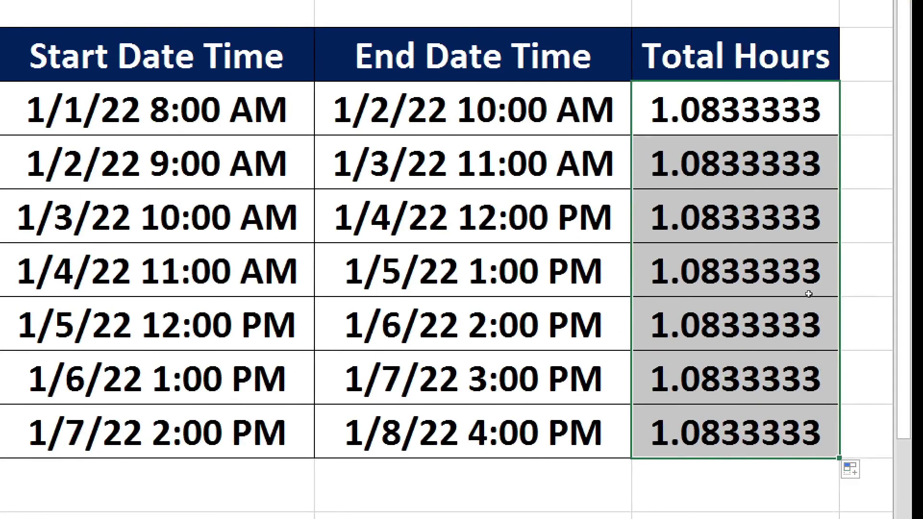
Step: Apply the custom [h]:mm number format to I3:I9 so each row reads 26:00
right_click(809, 294)
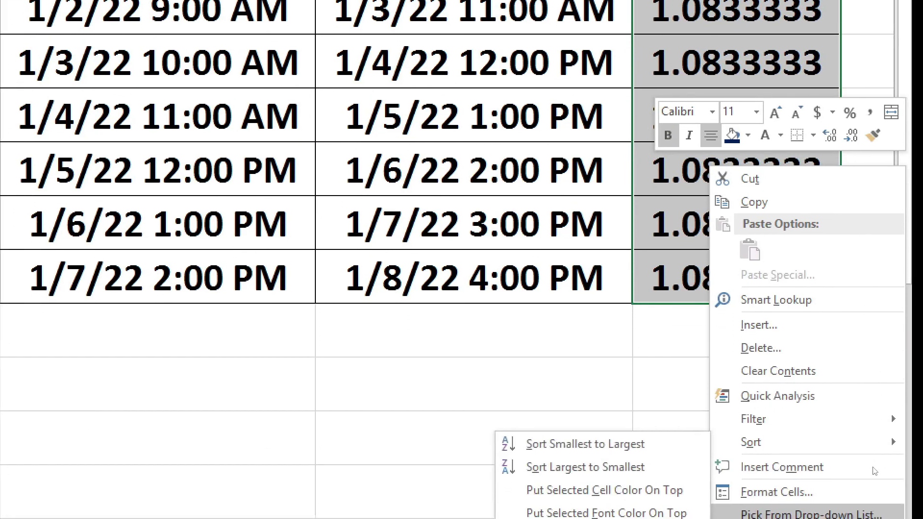
click(798, 483)
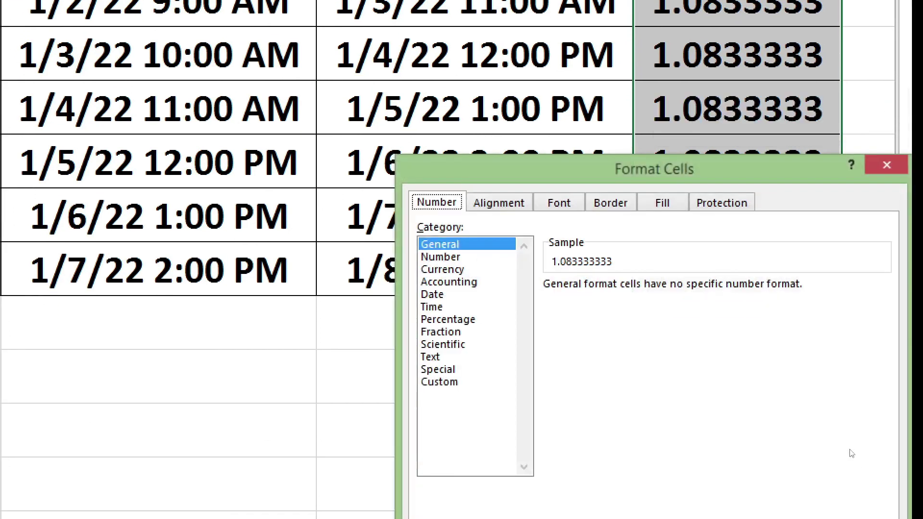
key(End)
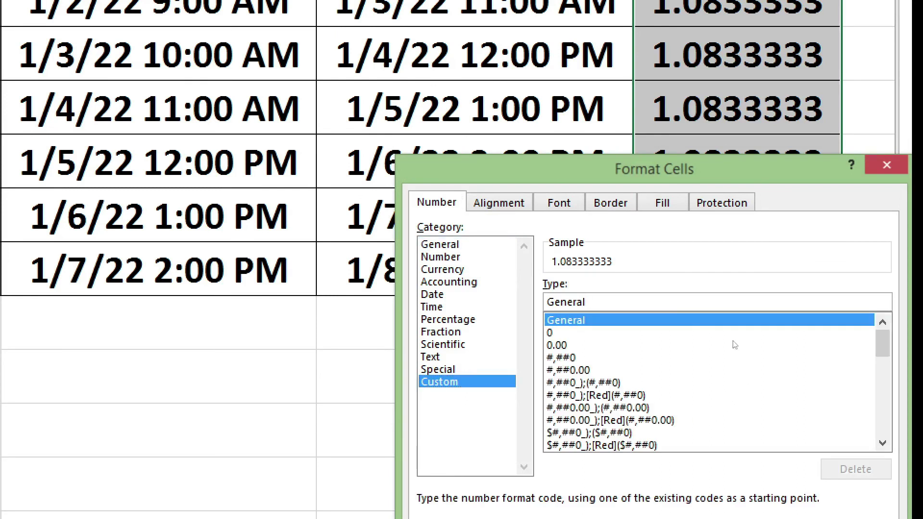
key(Tab)
key(BackSpace)
text([)
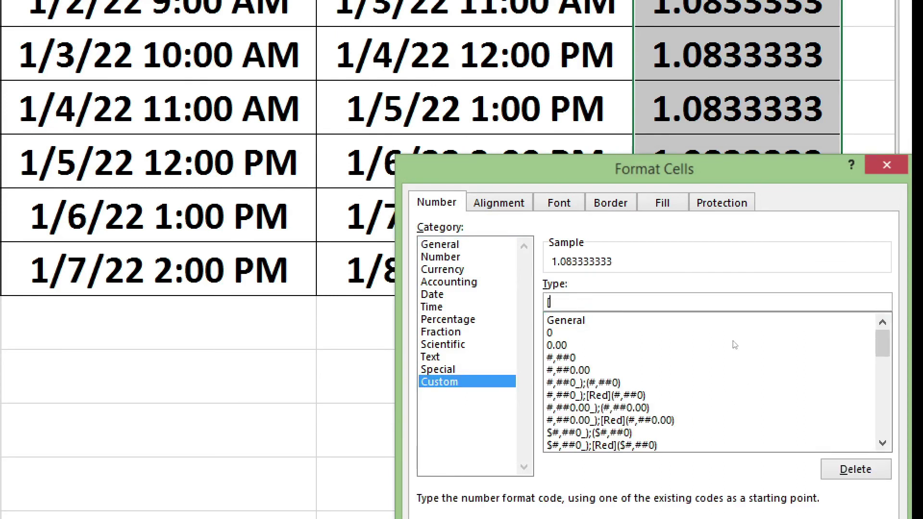
text(h)
text(]:)
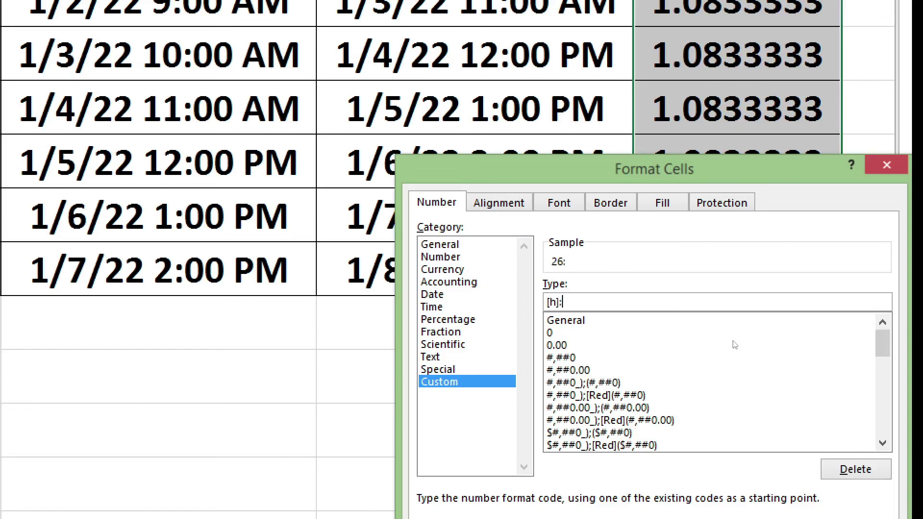
text(mm)
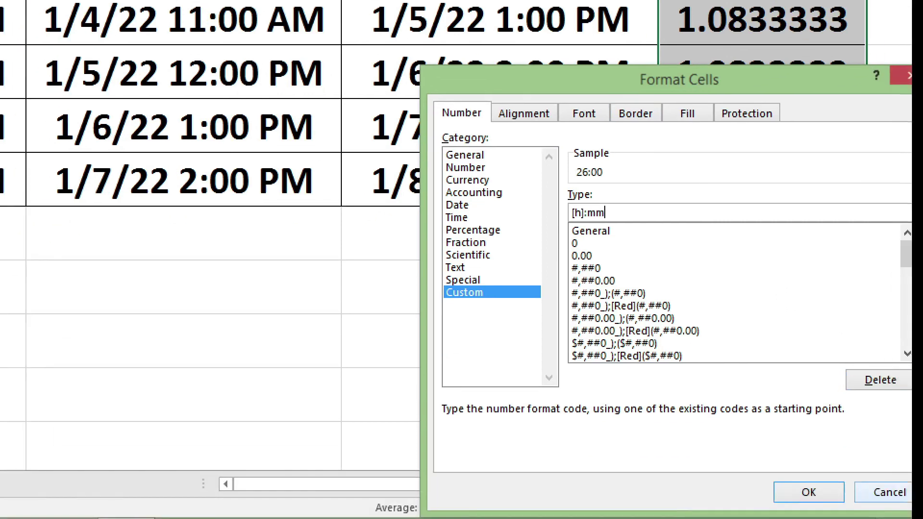
click(807, 491)
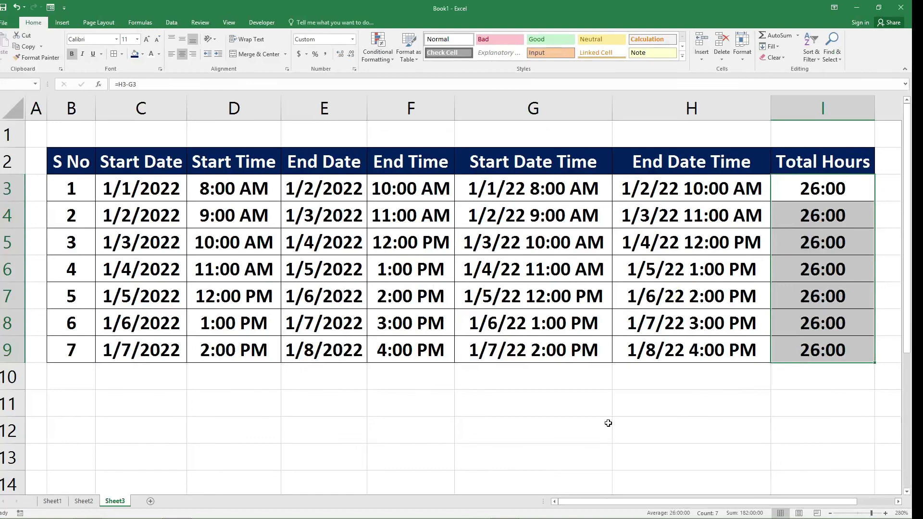
click(607, 423)
Step: Fill the Start Date and Start Time headers (C2:D2) dark red
click(136, 155)
double_click(235, 159)
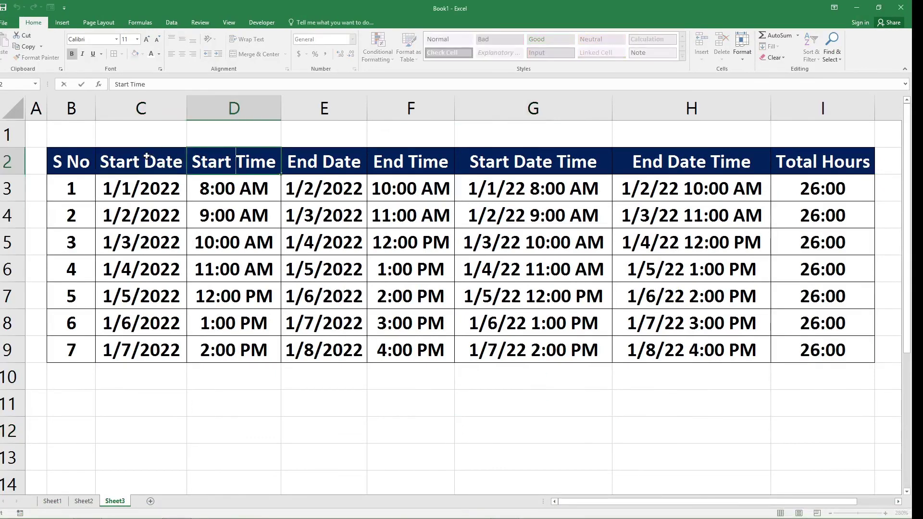
drag(143, 156, 226, 163)
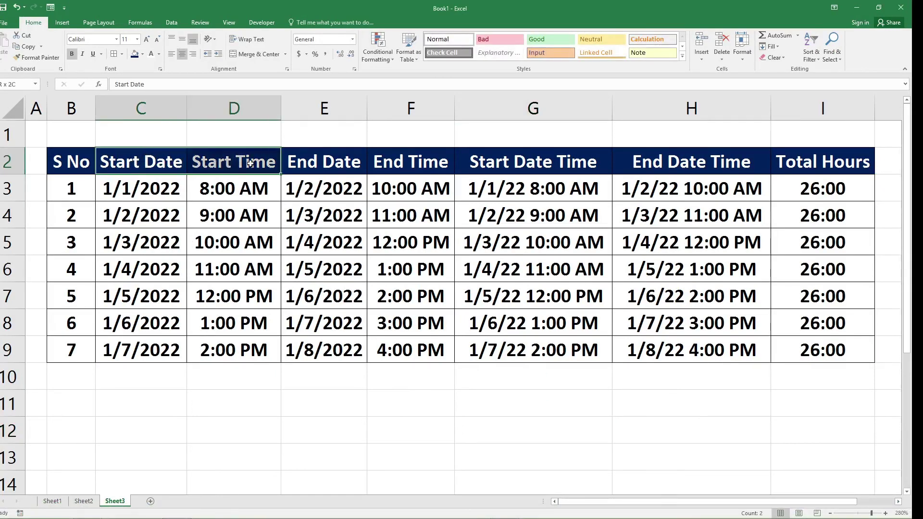
click(142, 54)
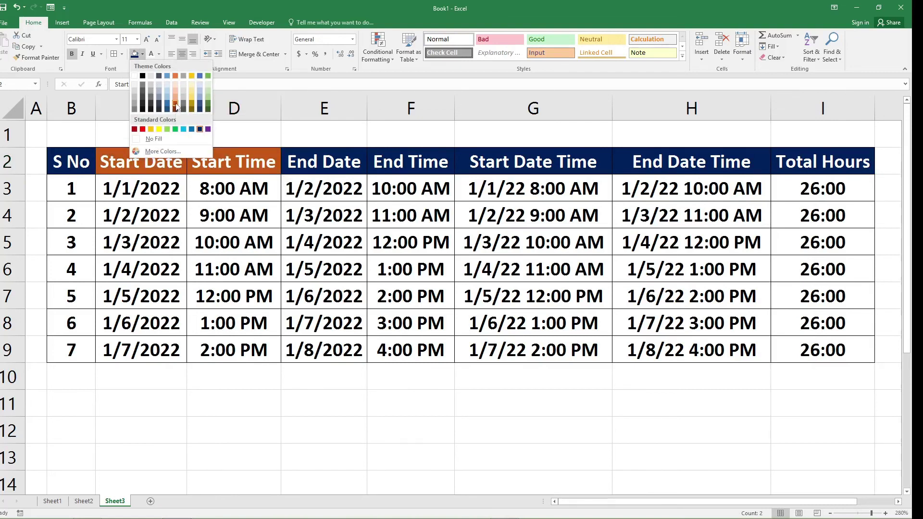
click(134, 129)
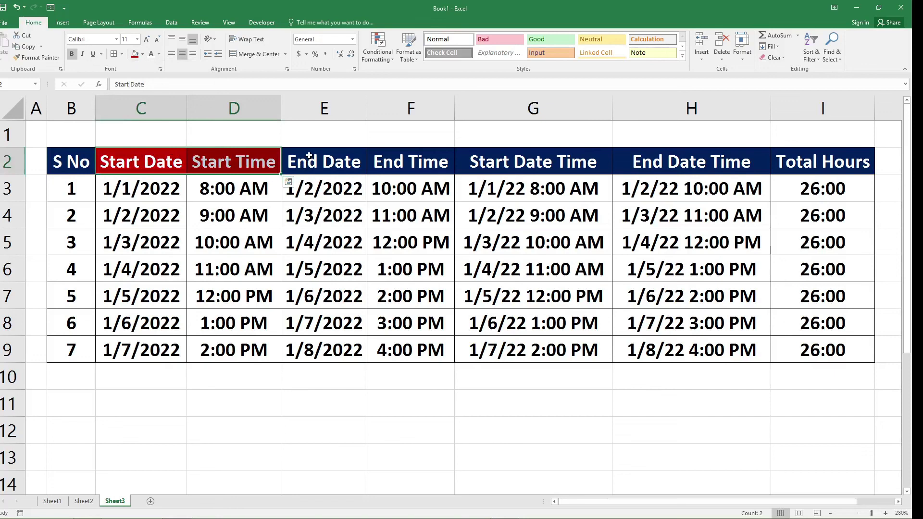
Step: Fill the End Date and End Time headers (E2:F2) green
drag(305, 166, 434, 159)
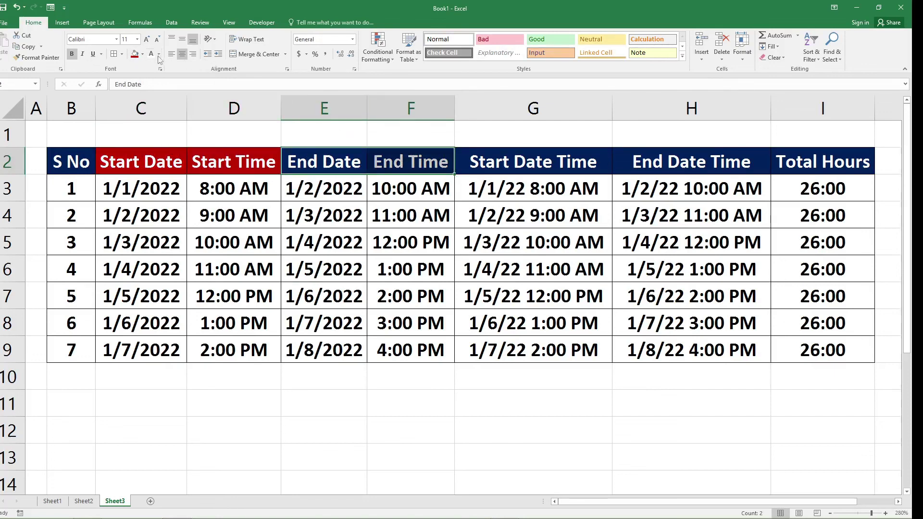
click(143, 54)
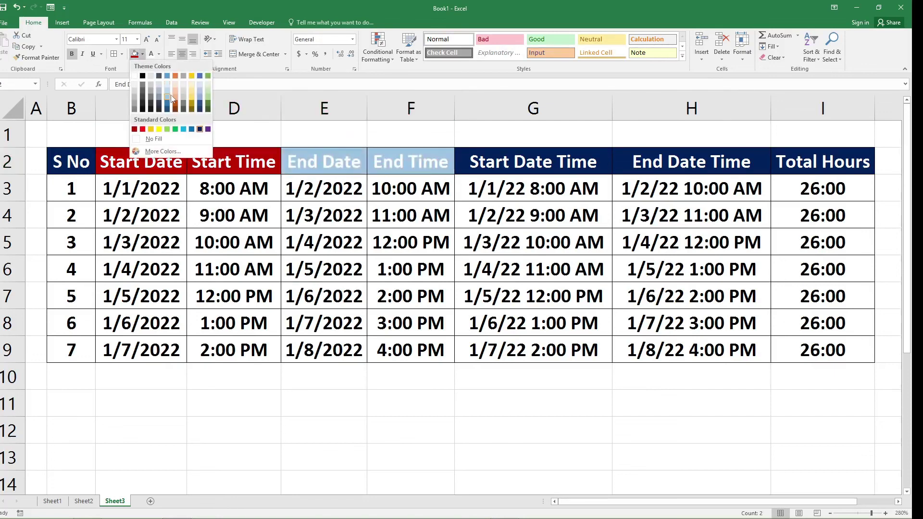
click(208, 105)
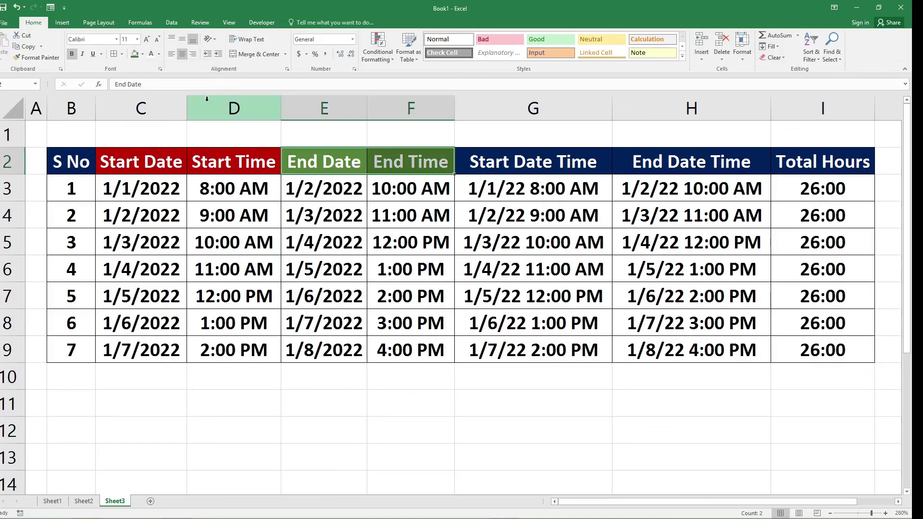
click(419, 268)
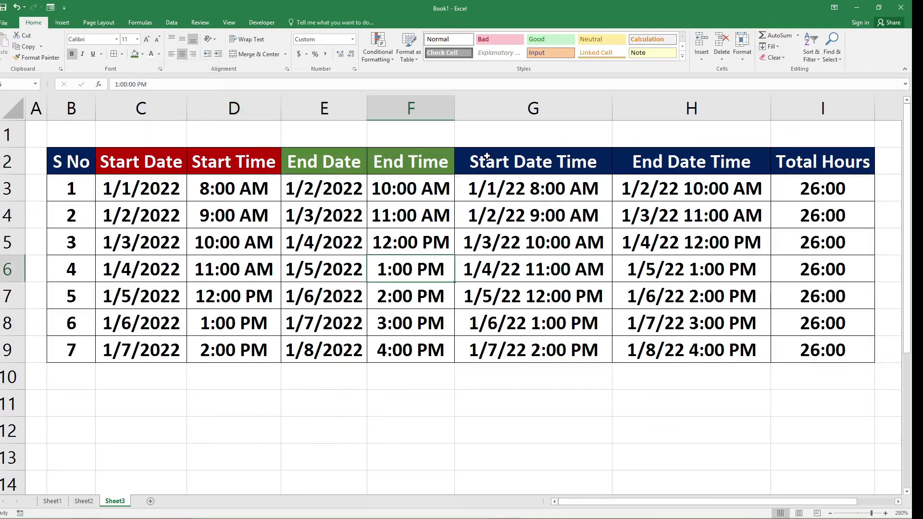
Step: Fill the Total Hours header (I2) orange
click(780, 162)
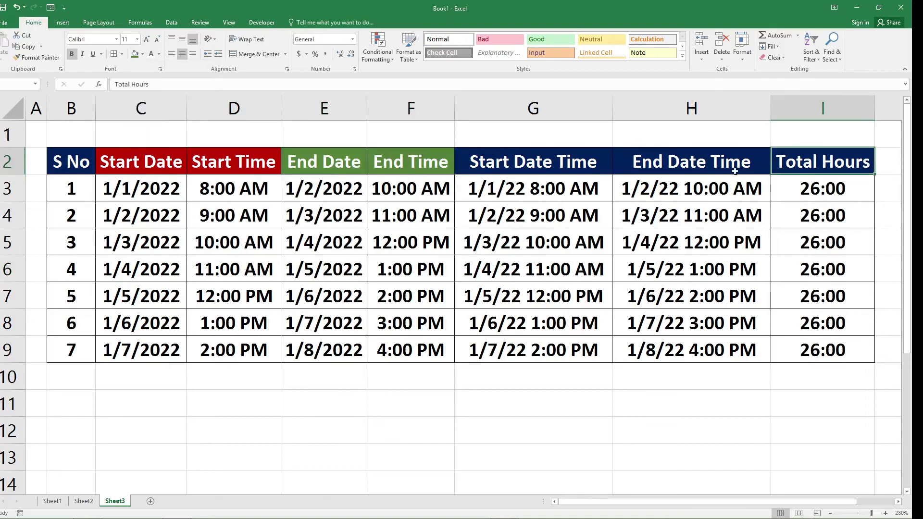
click(143, 54)
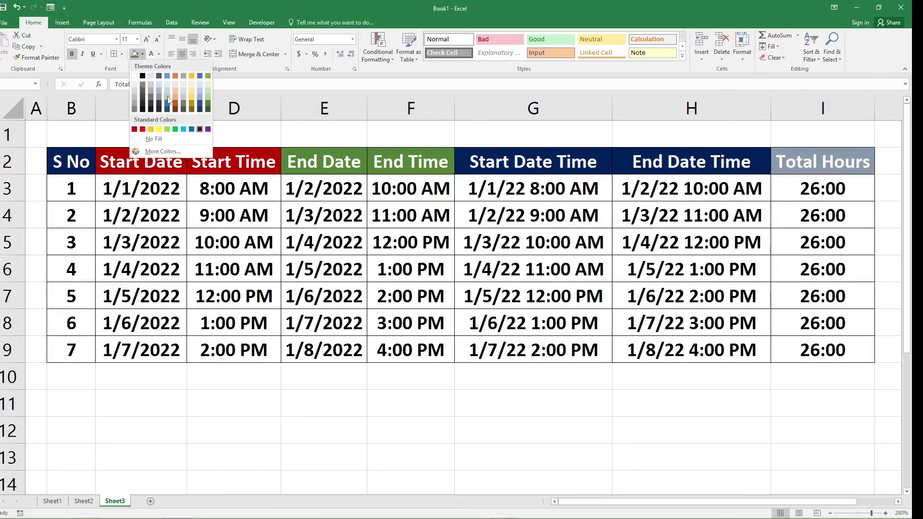
click(176, 105)
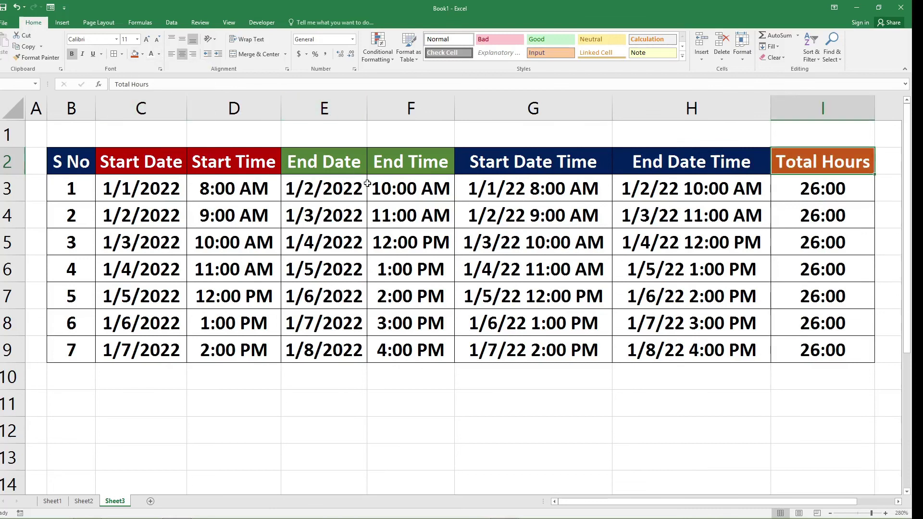